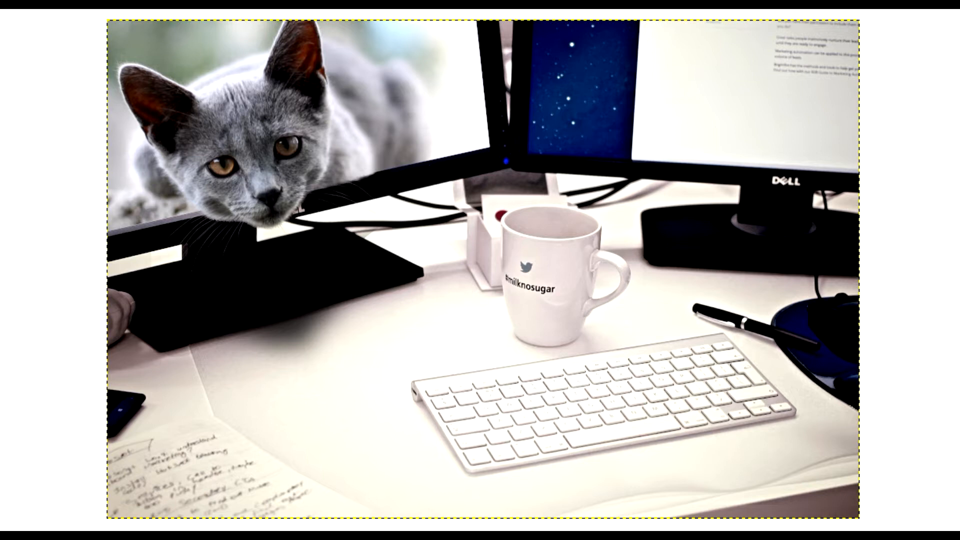
Examine the finished out-of-frame cat composite up close, especially the whiskers, chin and monitor edge.
scroll(257, 182, "up", 4)
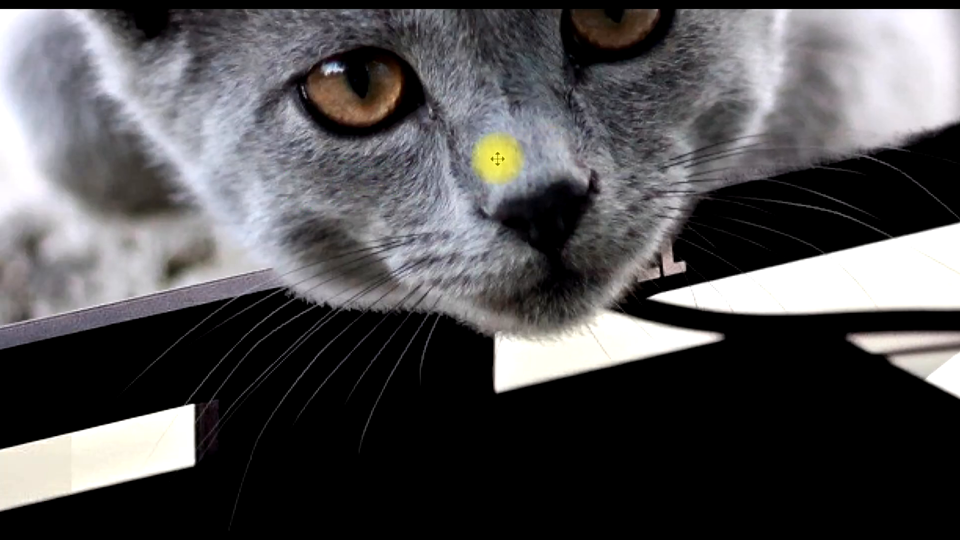
left_click_drag(596, 116, 508, 111)
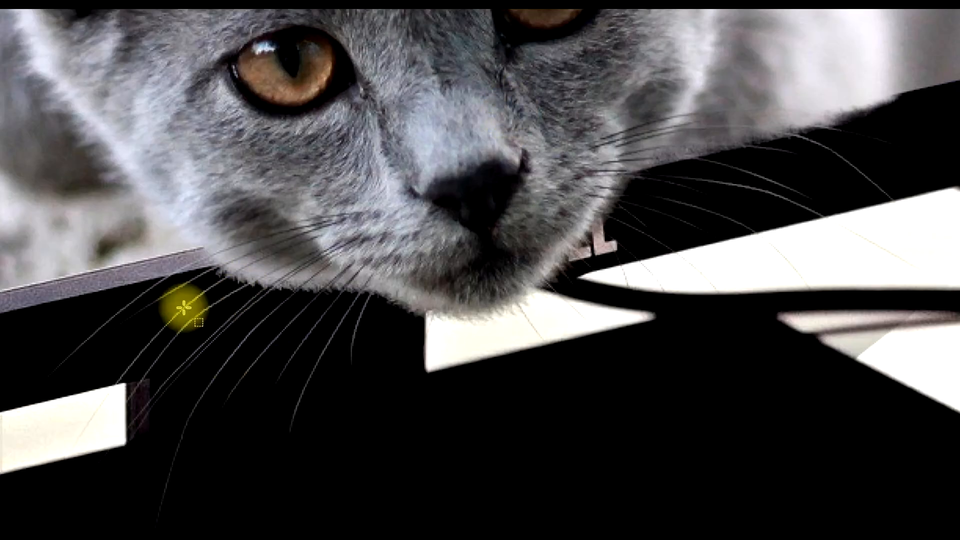
left_click_drag(753, 100, 598, 224)
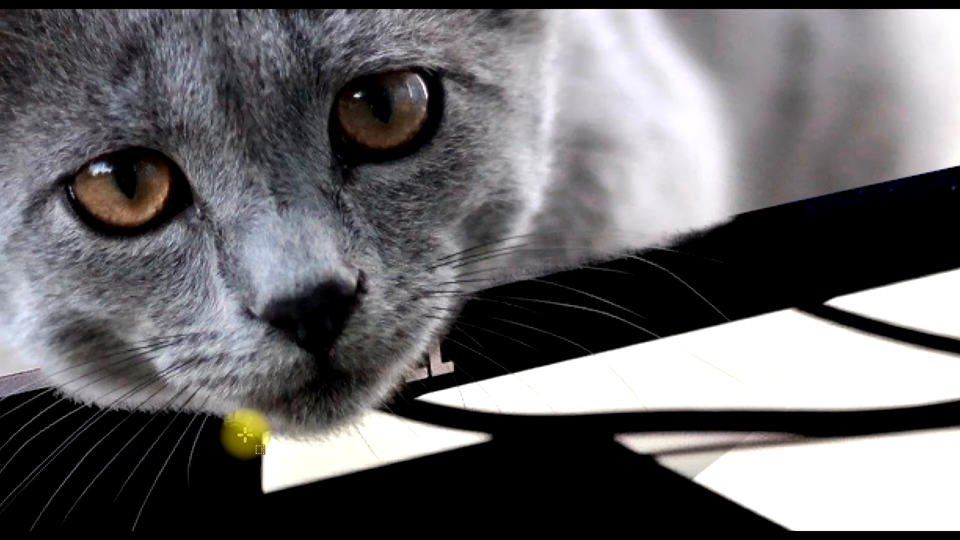
scroll(340, 224, "down", 2)
scroll(212, 320, "up", 4)
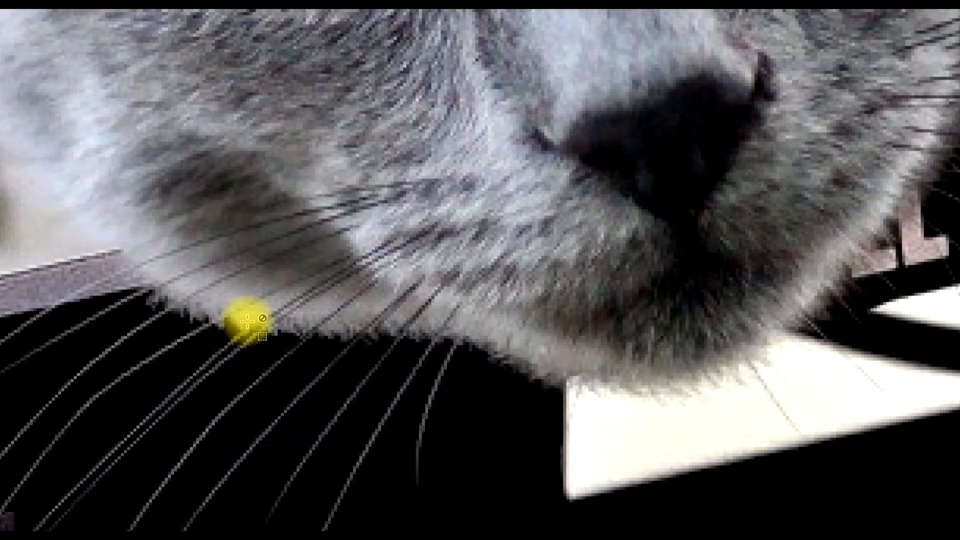
scroll(505, 371, "down", 2)
scroll(645, 261, "down", 2)
left_click_drag(649, 260, 427, 348)
left_click_drag(607, 347, 557, 285)
scroll(557, 285, "down", 1)
left_click_drag(626, 323, 547, 293)
left_click_drag(615, 286, 533, 231)
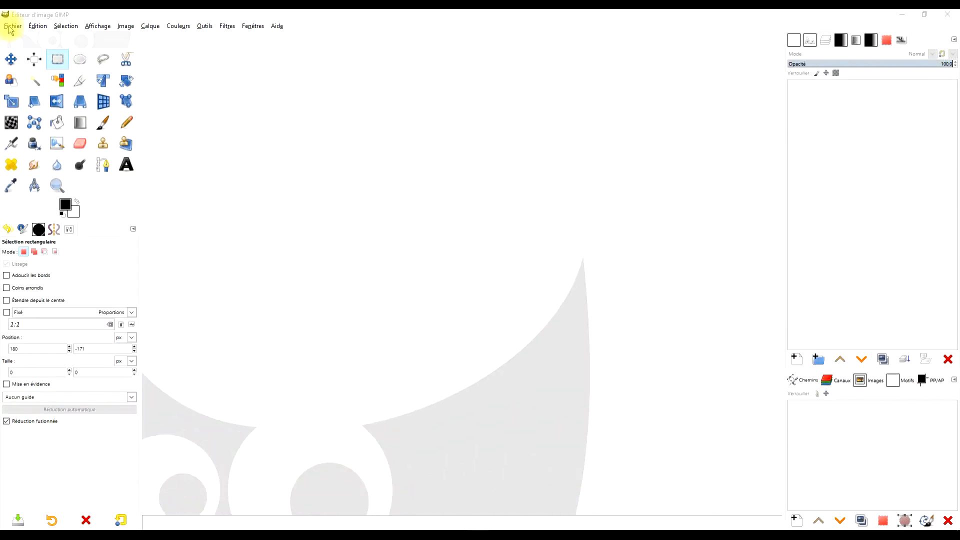
Open the image workstation-405768_1920.jpg from the "effet hors cadre" folder.
left_click(11, 27)
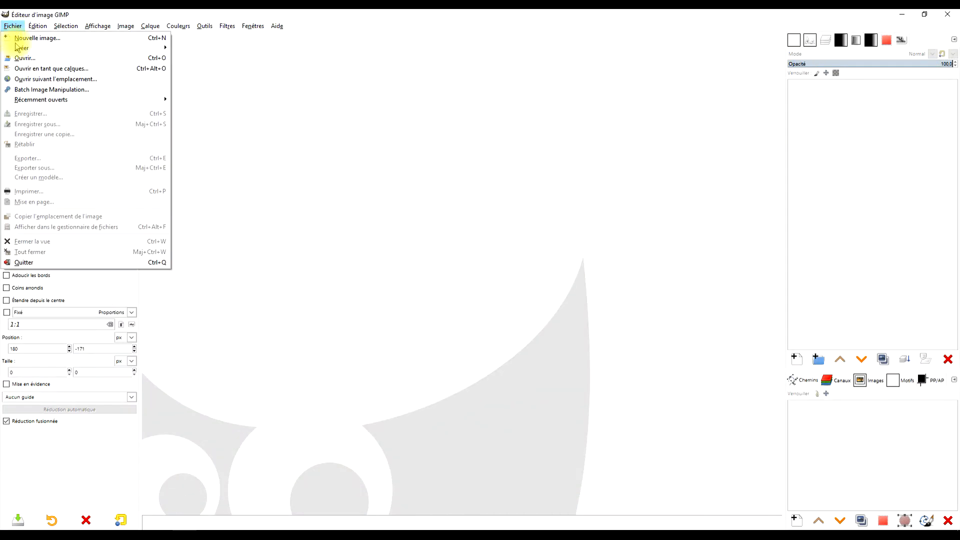
left_click(43, 59)
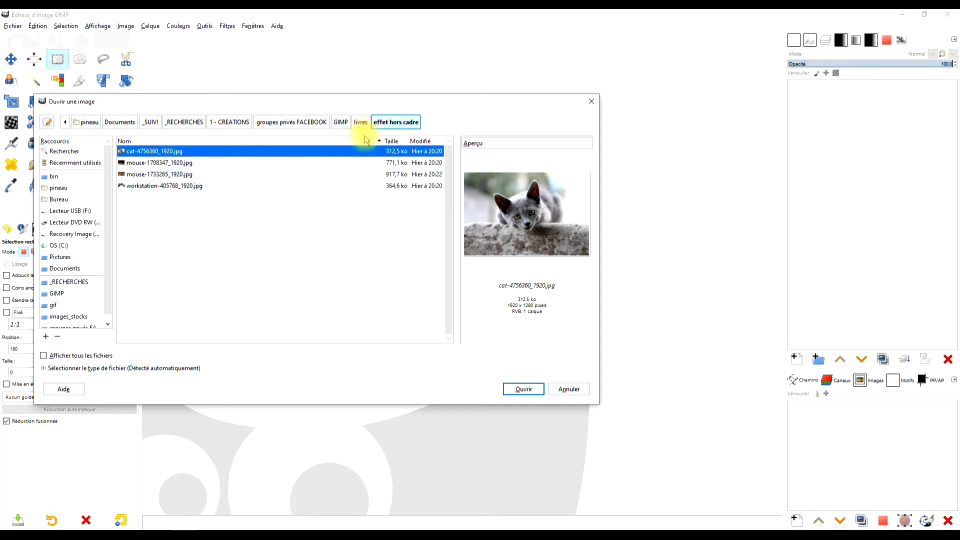
left_click(138, 186)
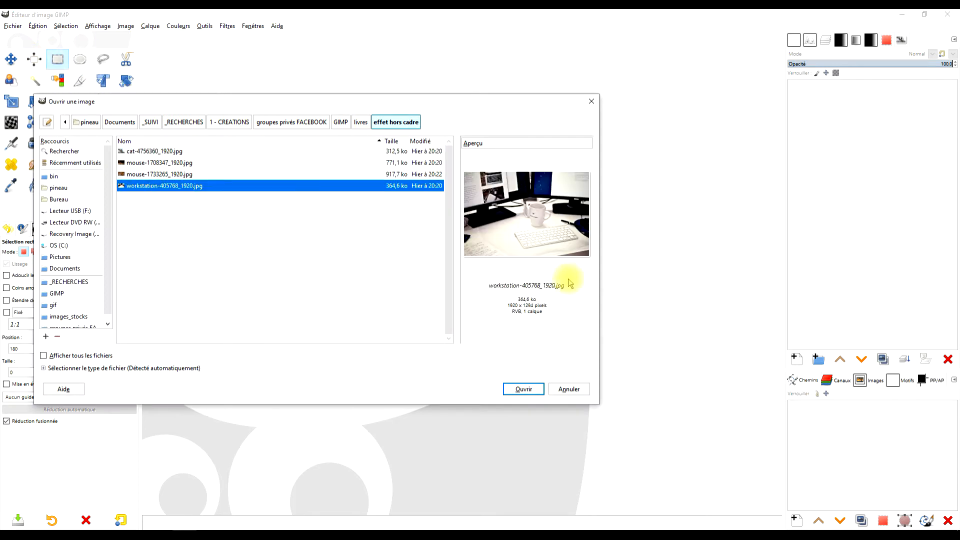
left_click(529, 390)
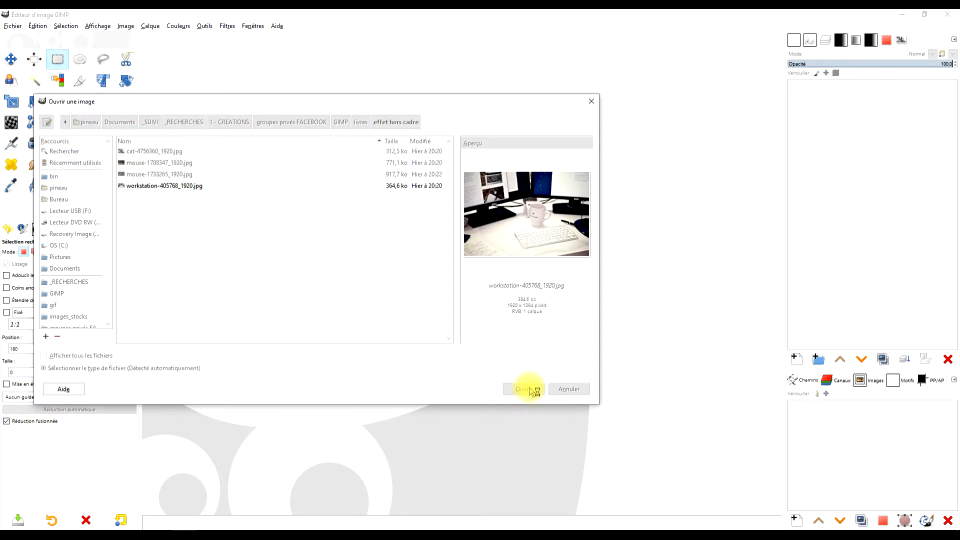
Open cat-4756360_1920.jpg as a new layer above the workstation photo.
left_click(15, 27)
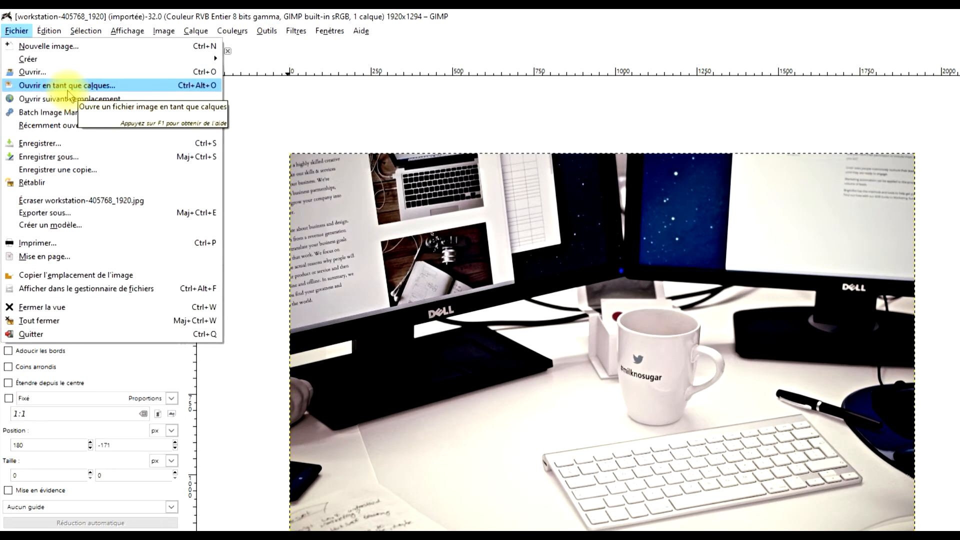
left_click(53, 69)
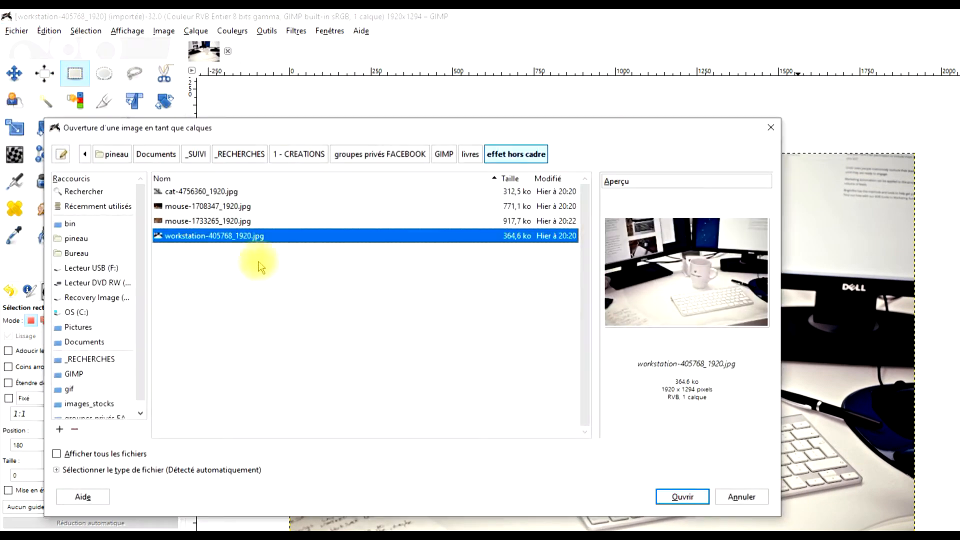
left_click(201, 191)
left_click(681, 497)
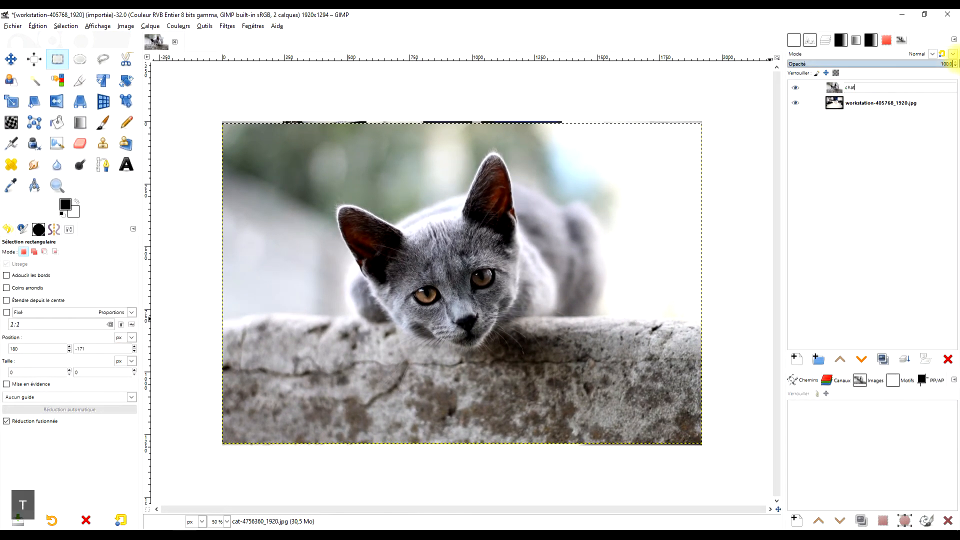
Name the cat layer "chat" and the workstation layer "bureau".
key("Return")
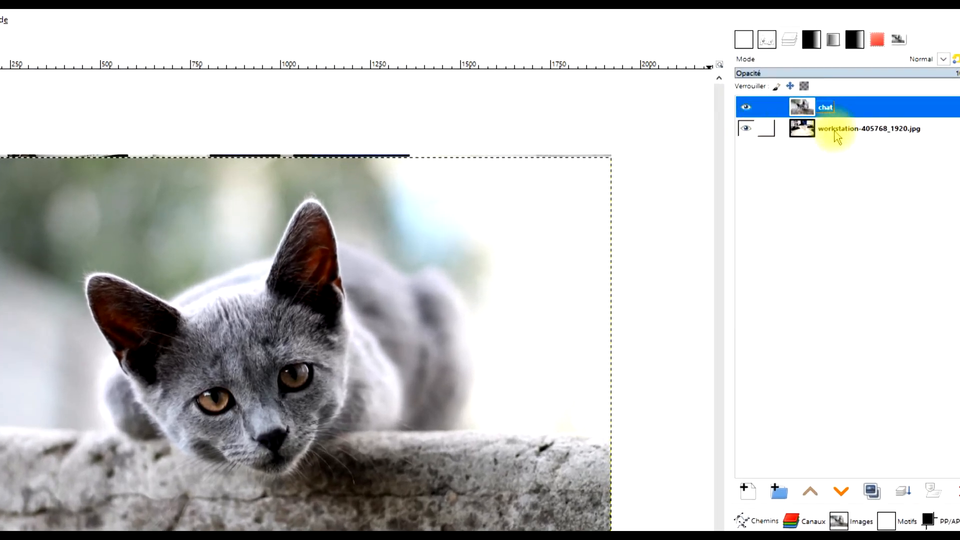
double_click(835, 129)
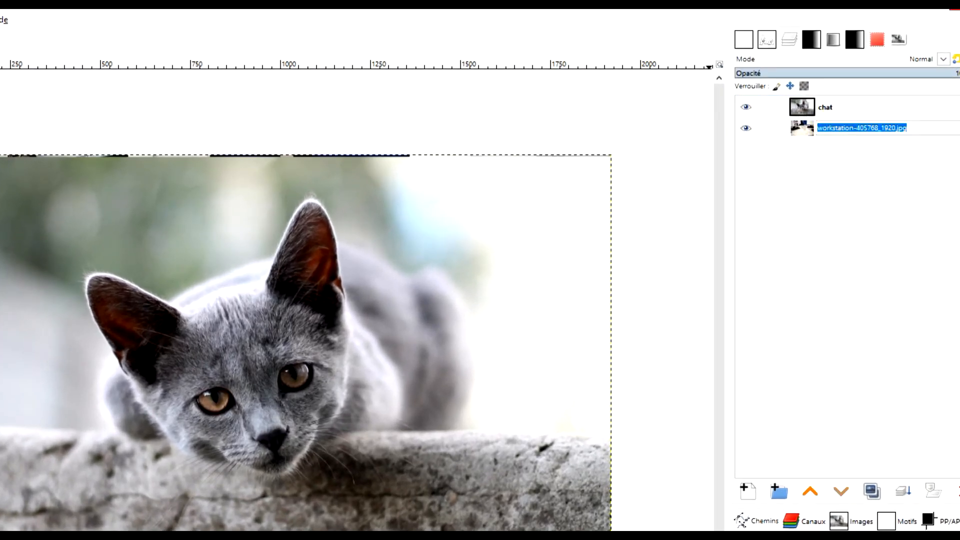
key("Return")
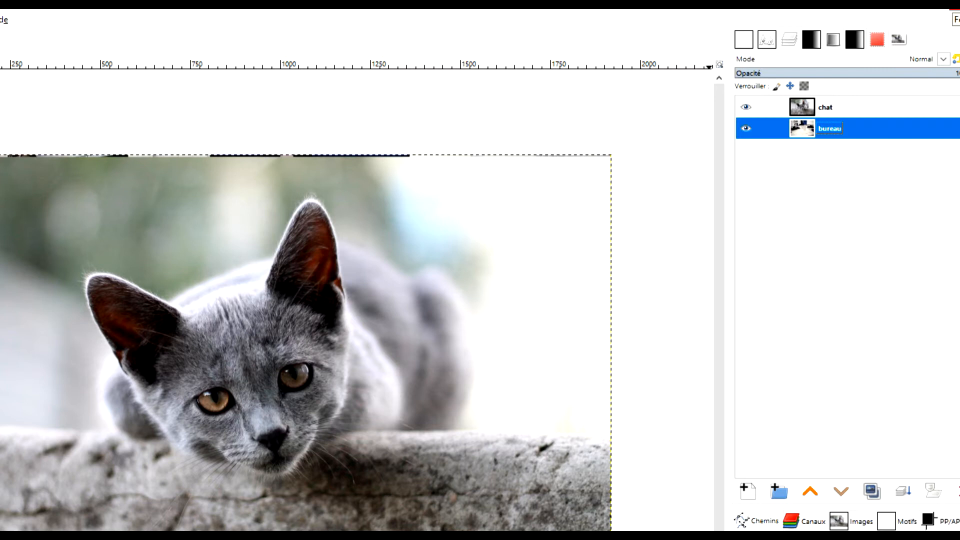
Hide the chat layer so that only the desk photo shows.
left_click(795, 106)
left_click_drag(314, 324, 302, 302)
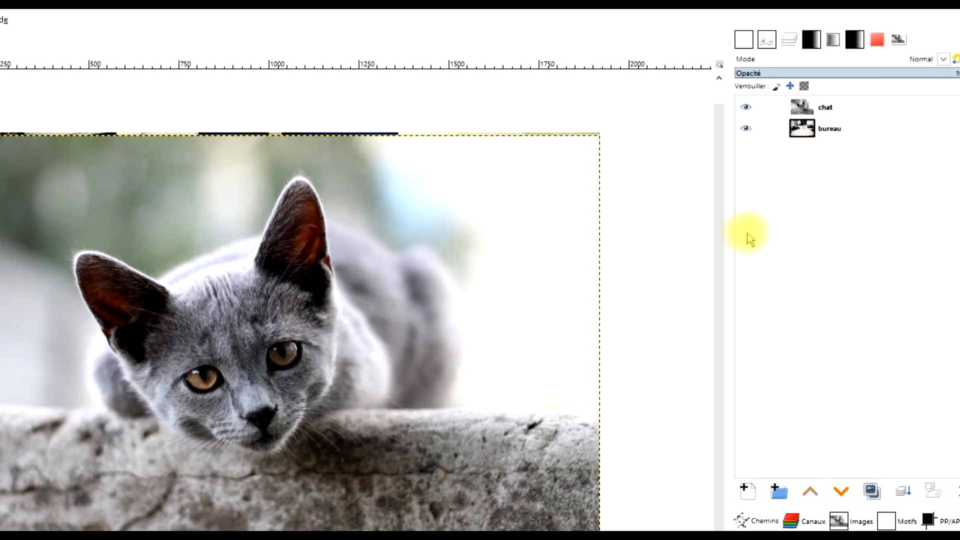
left_click(745, 106)
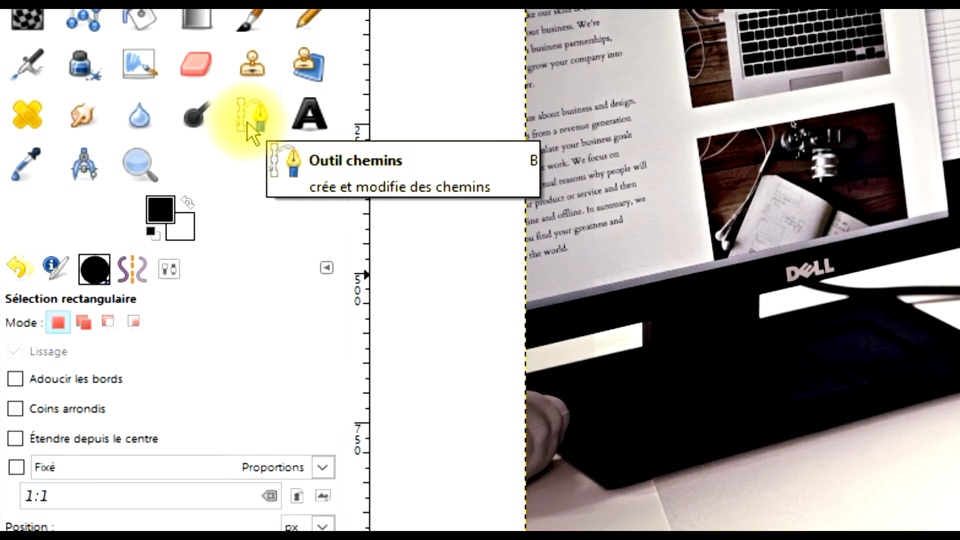
Start a path along the left monitor screen's lower edge, from the image's left border to the screen's lower-right corner.
left_click(125, 159)
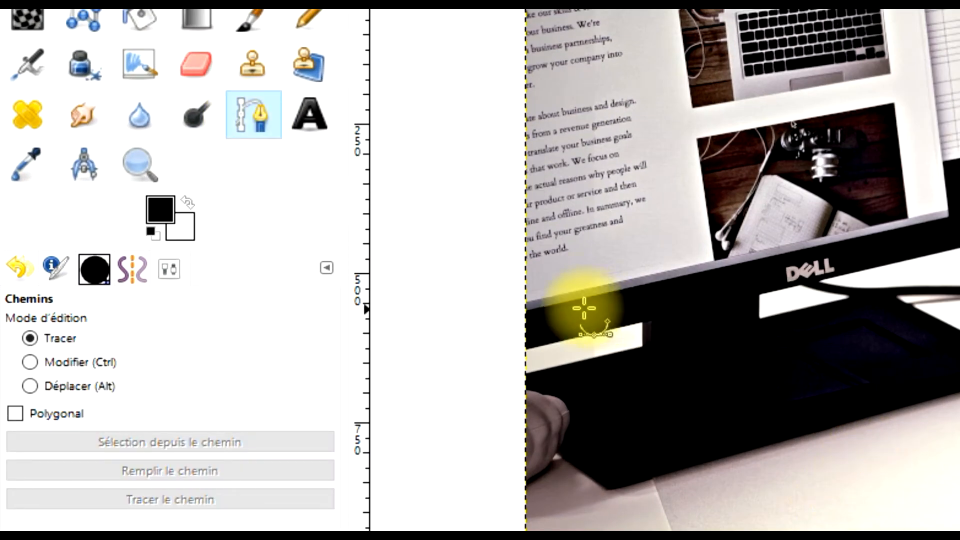
scroll(556, 260, "up", 2)
left_click_drag(677, 315, 702, 510)
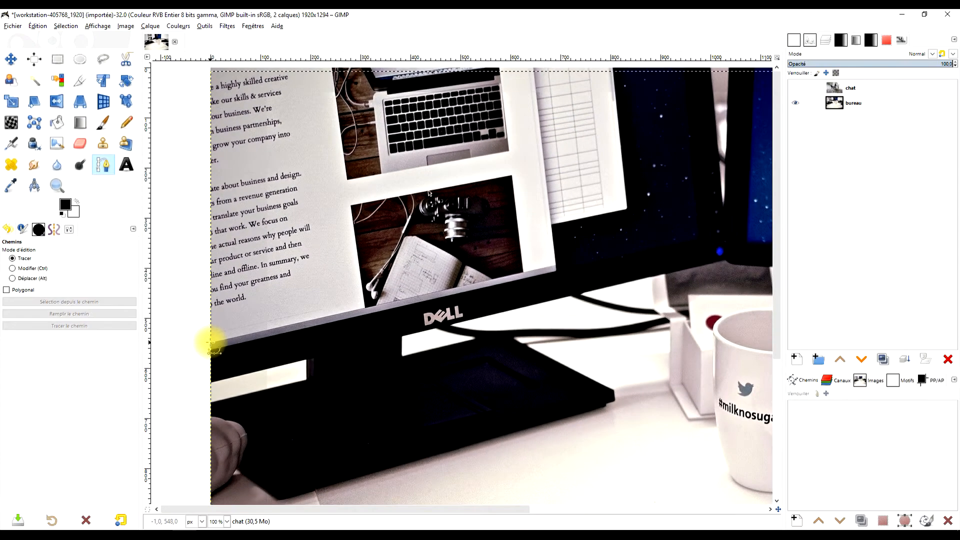
left_click(210, 342)
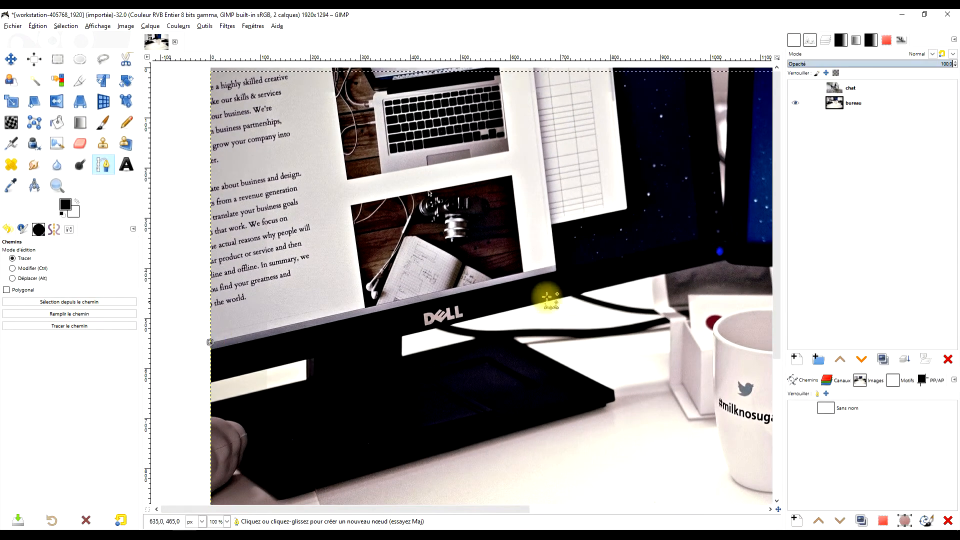
left_click(699, 239)
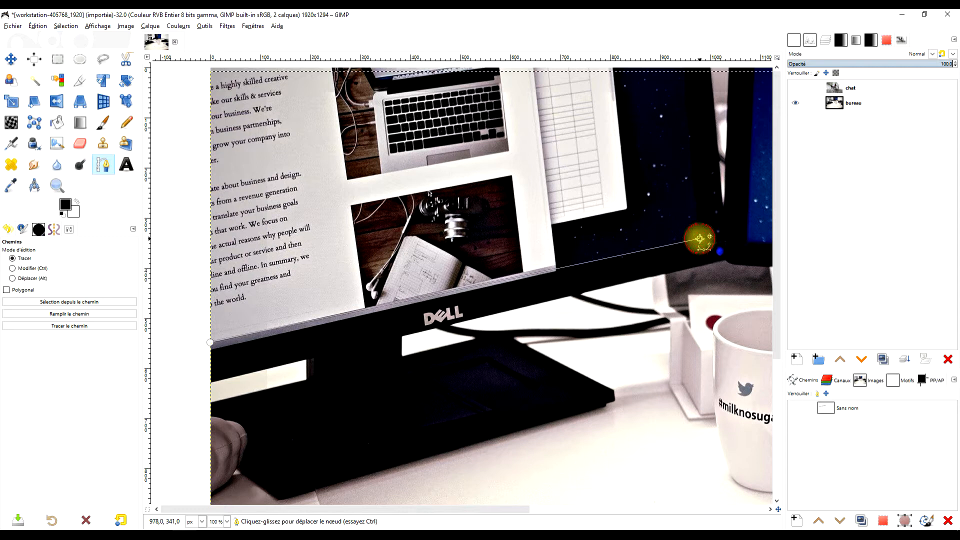
left_click_drag(699, 239, 697, 233)
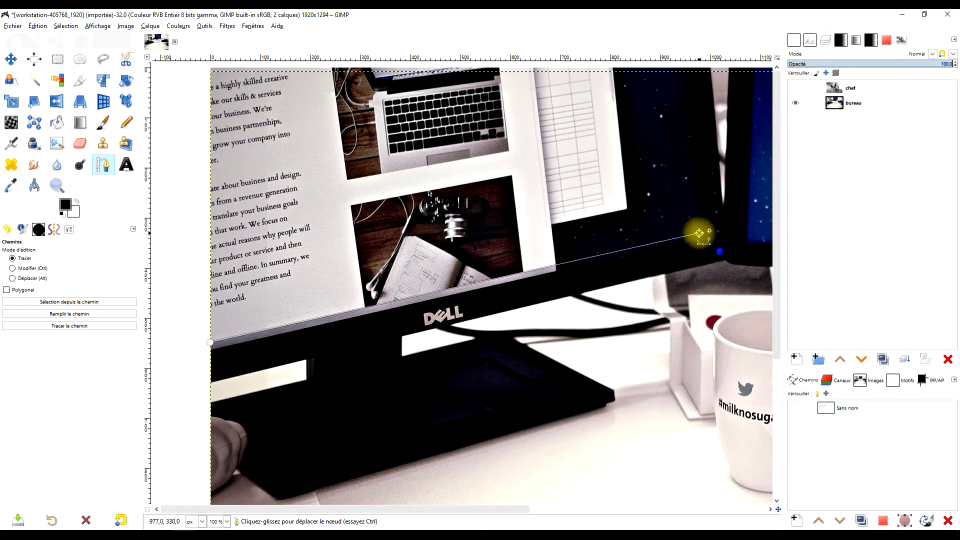
Make the bureau layer active and extend the path up the screen's right edge to the image's top border.
left_click_drag(724, 167, 647, 324)
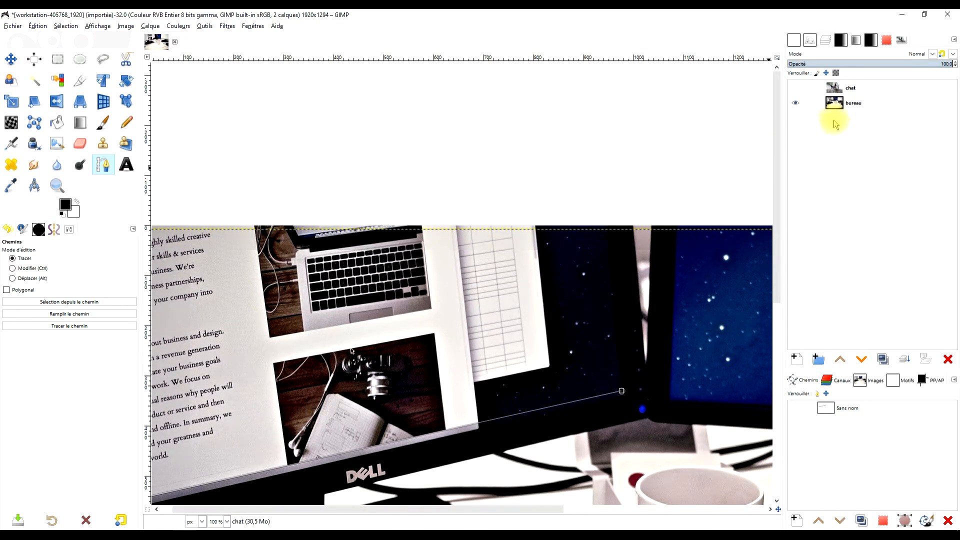
left_click(850, 103)
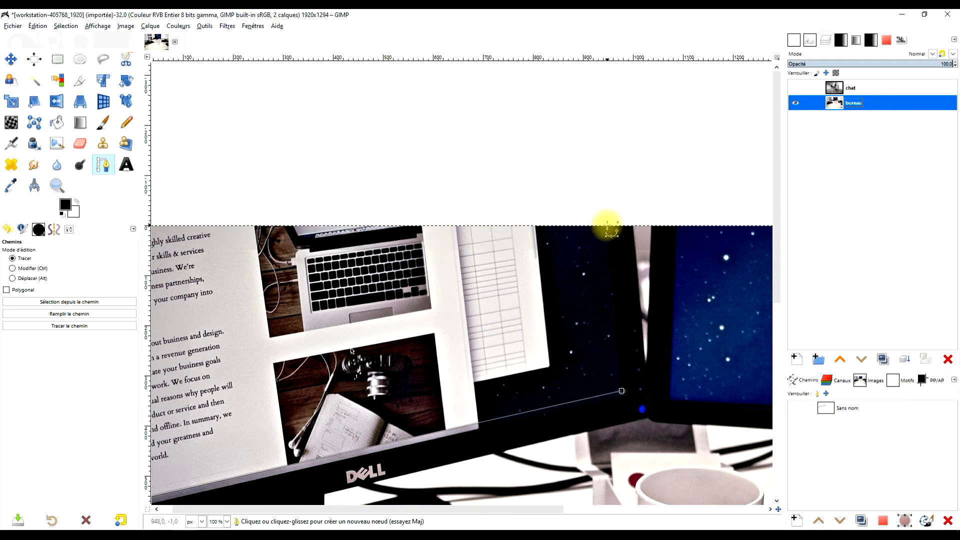
left_click(607, 227)
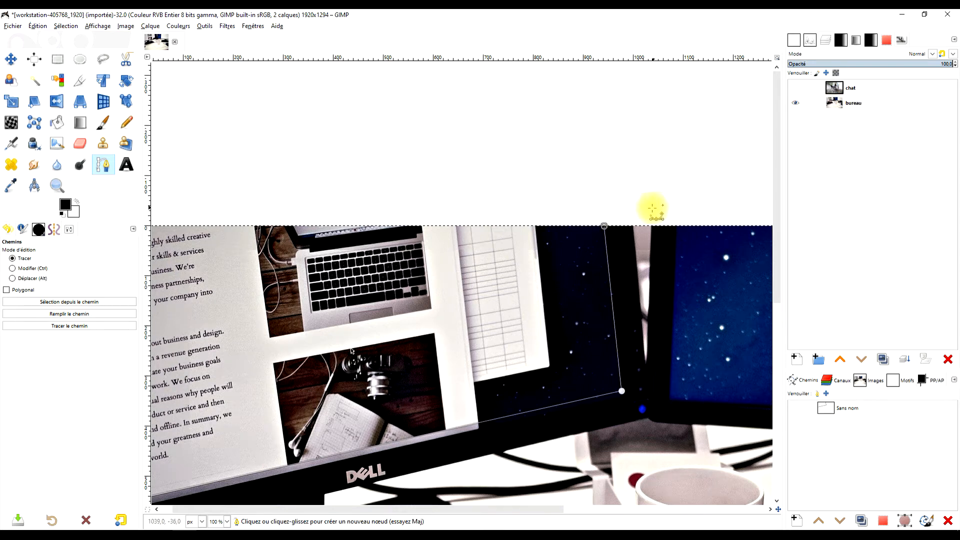
key("3")
scroll(605, 200, "up", 3)
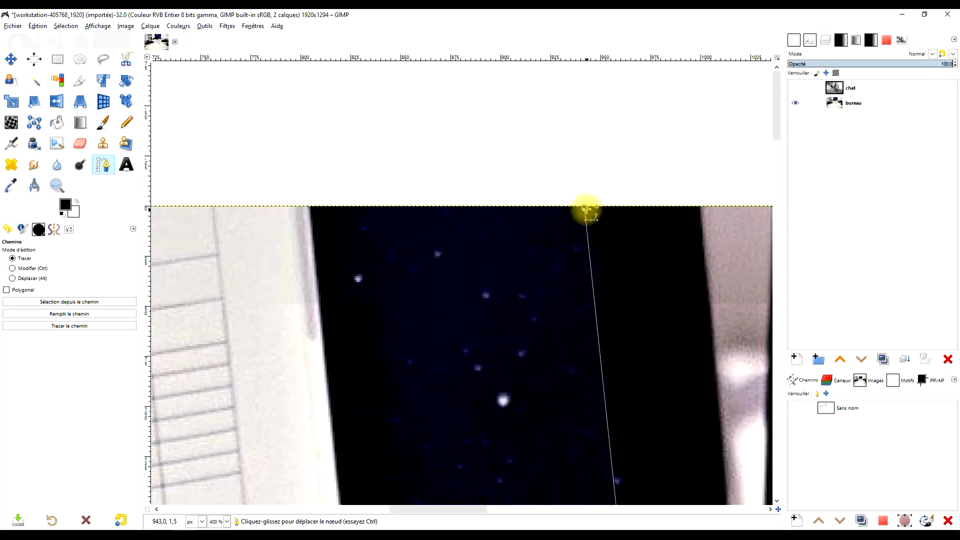
scroll(531, 257, "down", 5)
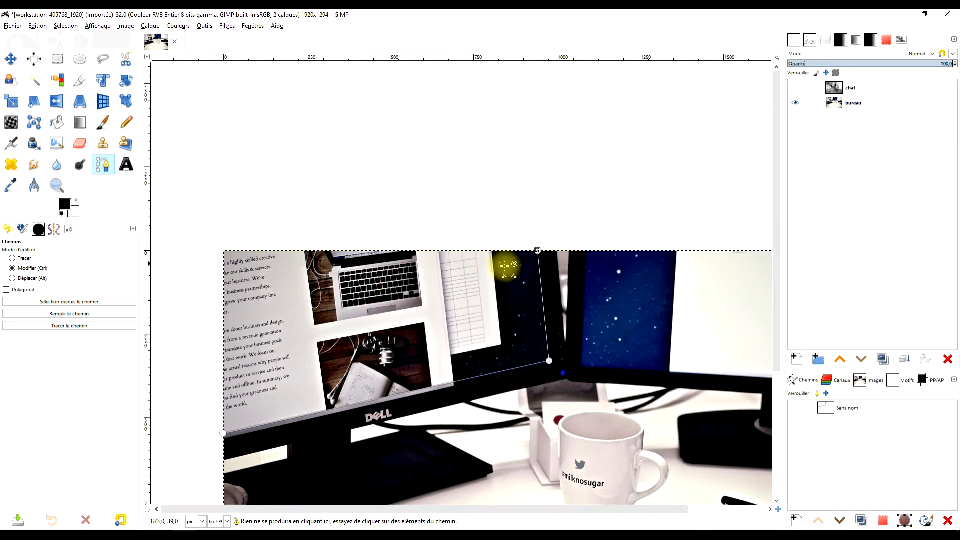
Add a path node at the image's top-left corner and close the path on its first node.
left_click_drag(347, 295, 525, 264)
scroll(434, 214, "up", 4)
left_click(282, 236)
scroll(330, 330, "down", 3)
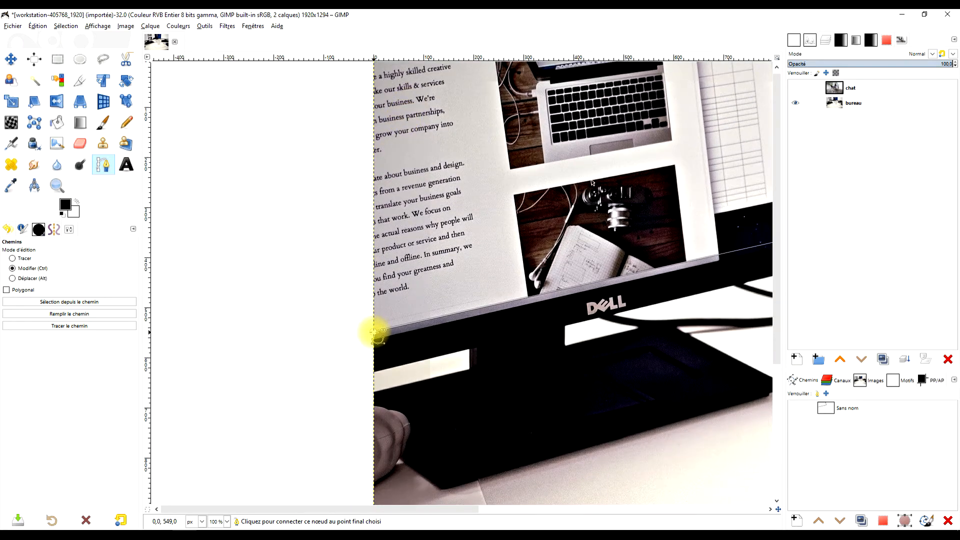
scroll(368, 322, "up", 3)
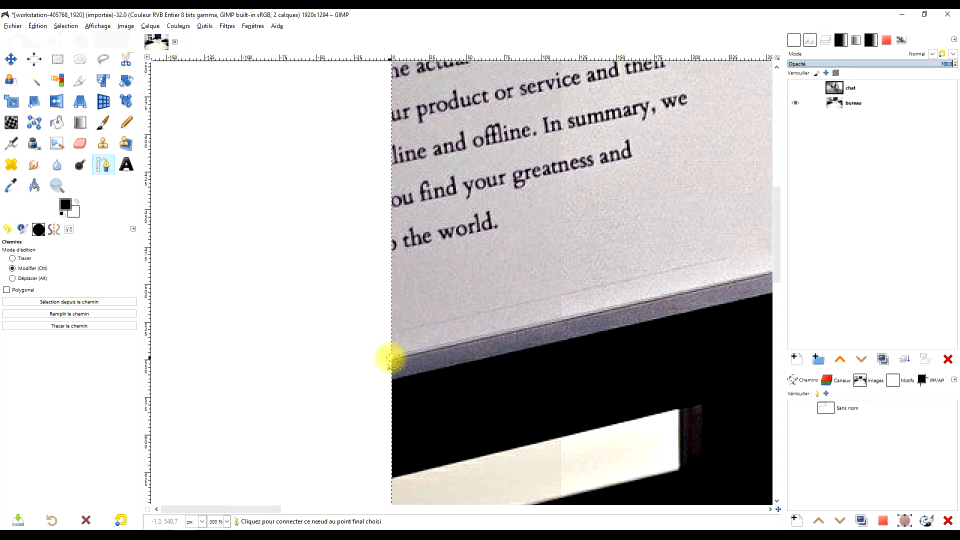
left_click(390, 357, "ctrl")
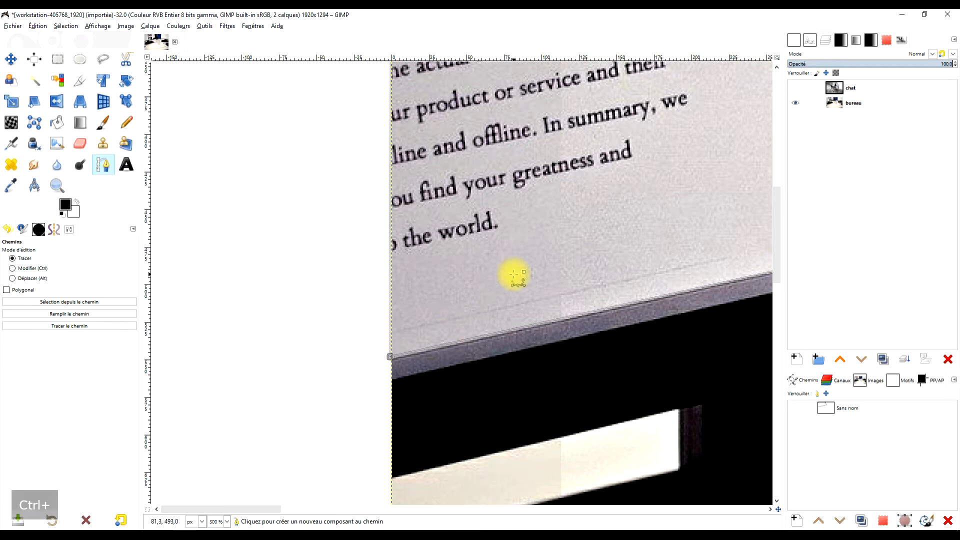
scroll(513, 274, "down", 3)
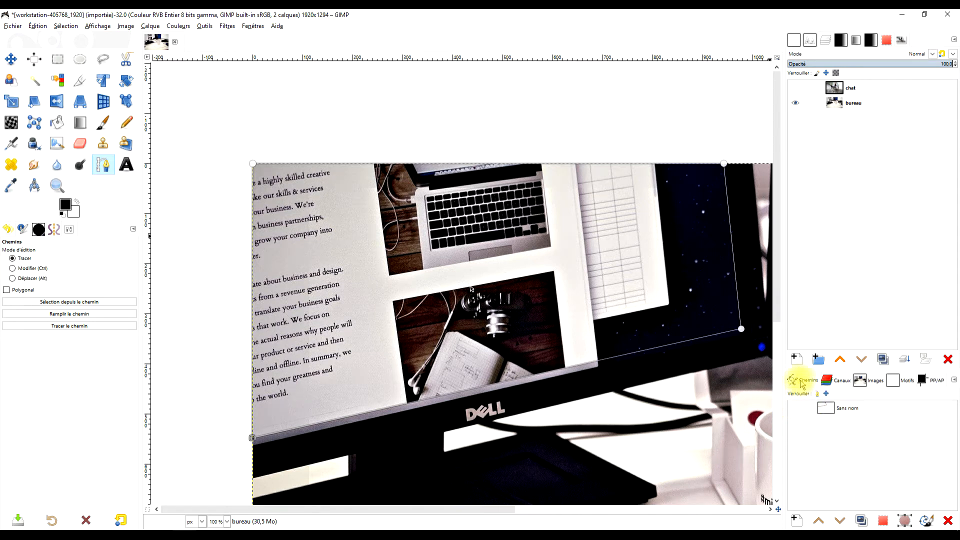
Rename the monitor screen path "écran" and make it visible.
double_click(851, 409)
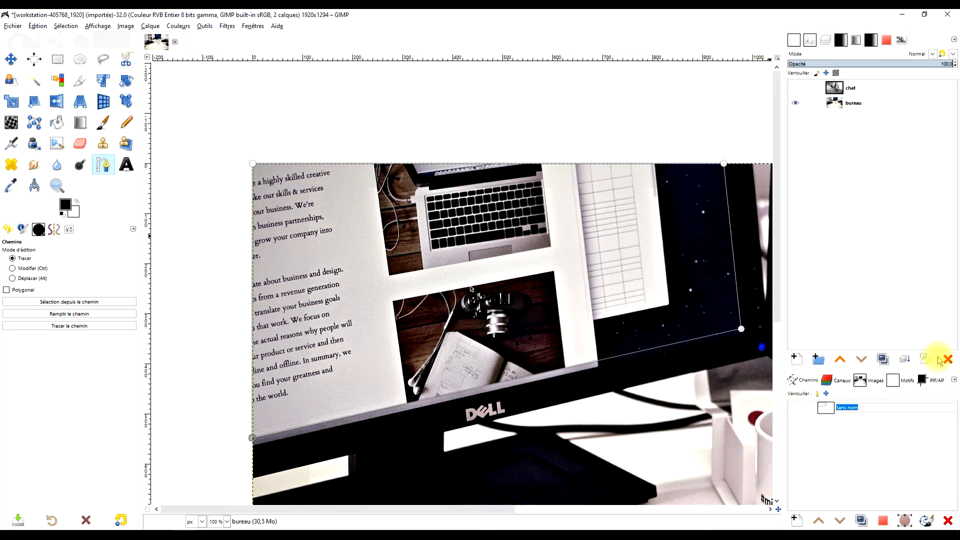
key("Return")
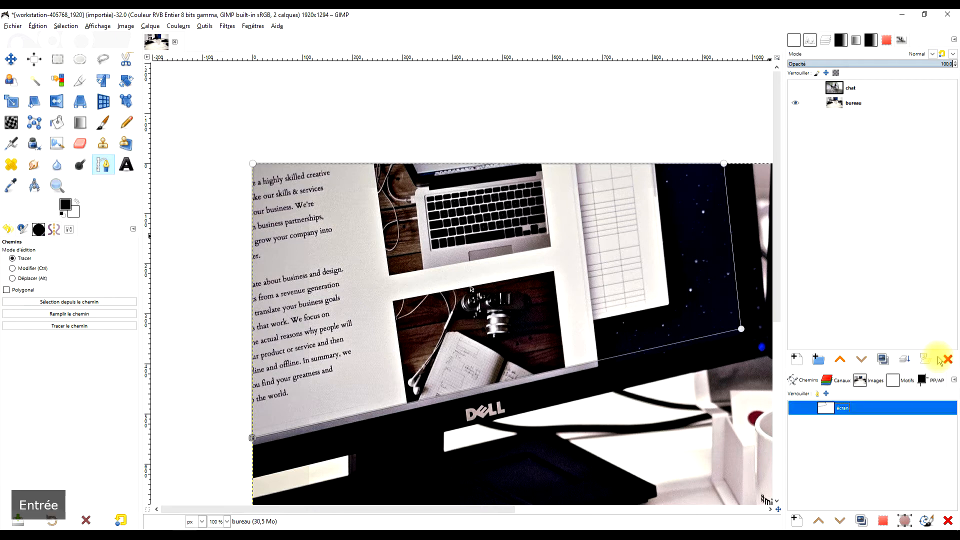
left_click(796, 410)
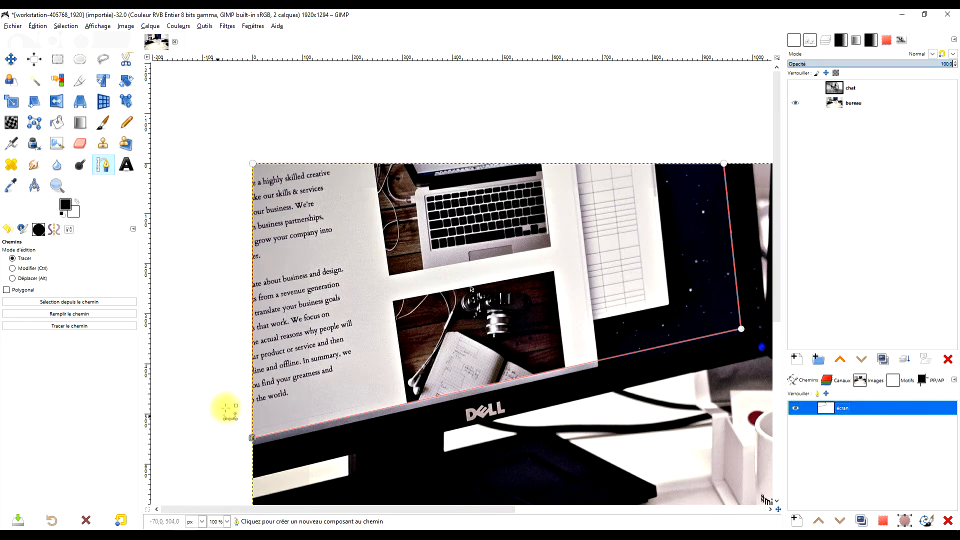
Make the chat layer active and visible above the bureau layer.
scroll(379, 204, "down", 2)
left_click(854, 88)
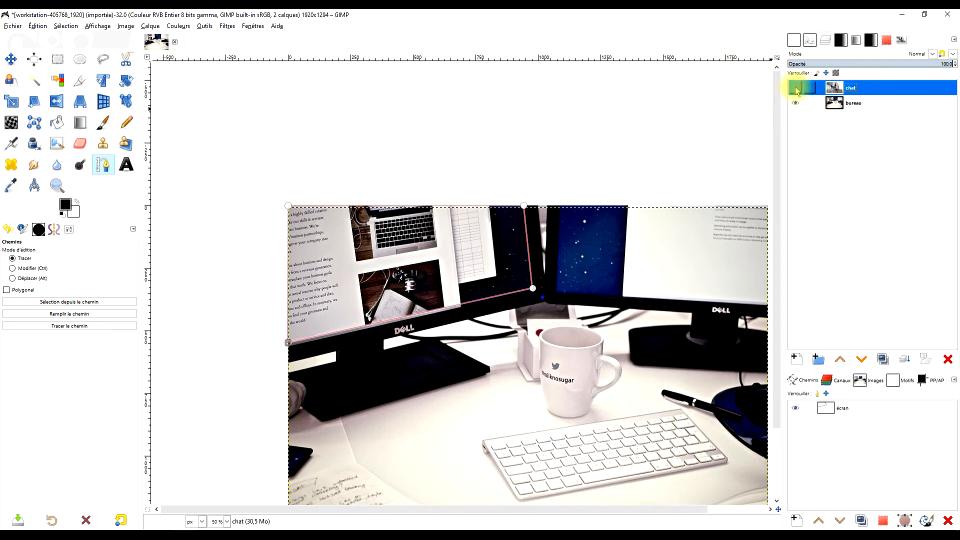
left_click(796, 89)
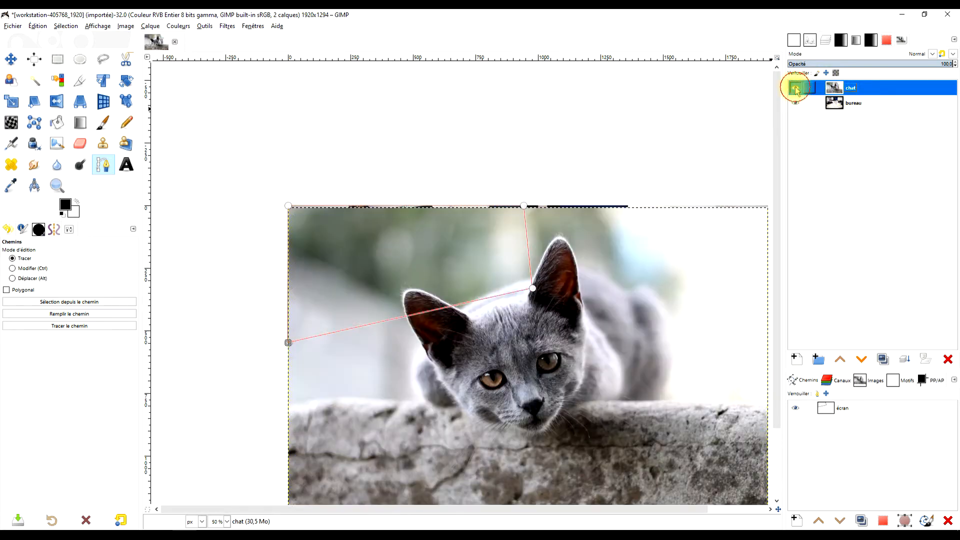
Scale the chat layer down proportionally to 1493 × 995 px, placing the cat over the left monitor screen.
left_click(12, 102)
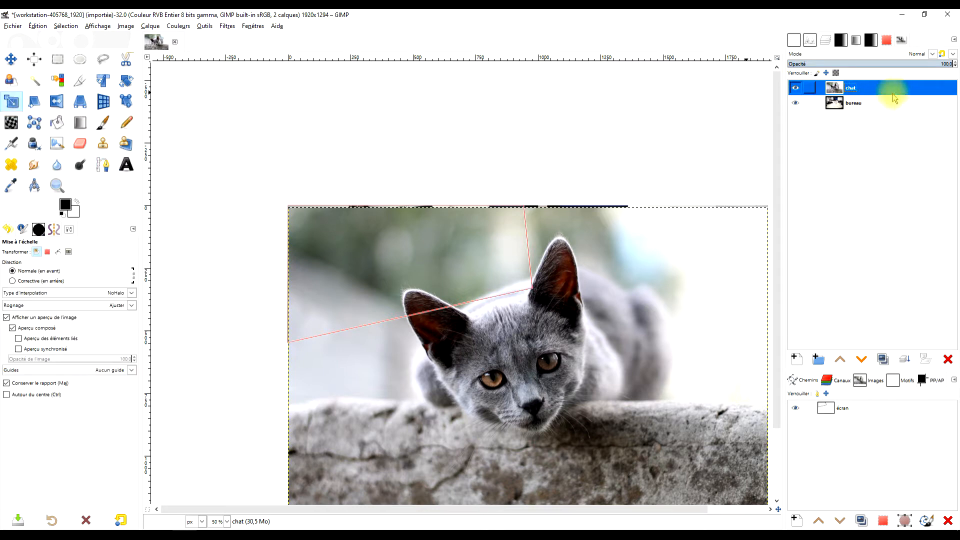
left_click(594, 382)
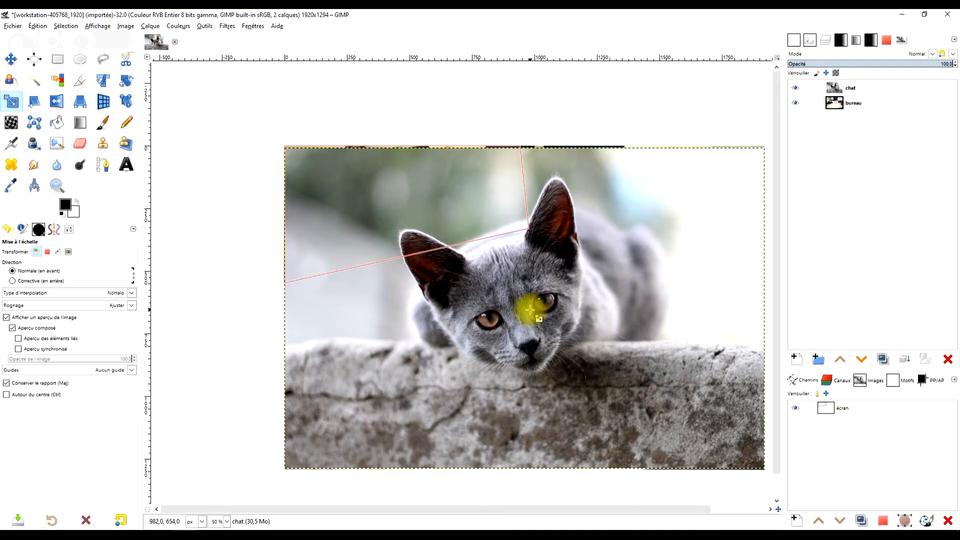
left_click_drag(762, 468, 701, 425)
left_click_drag(493, 285, 372, 253)
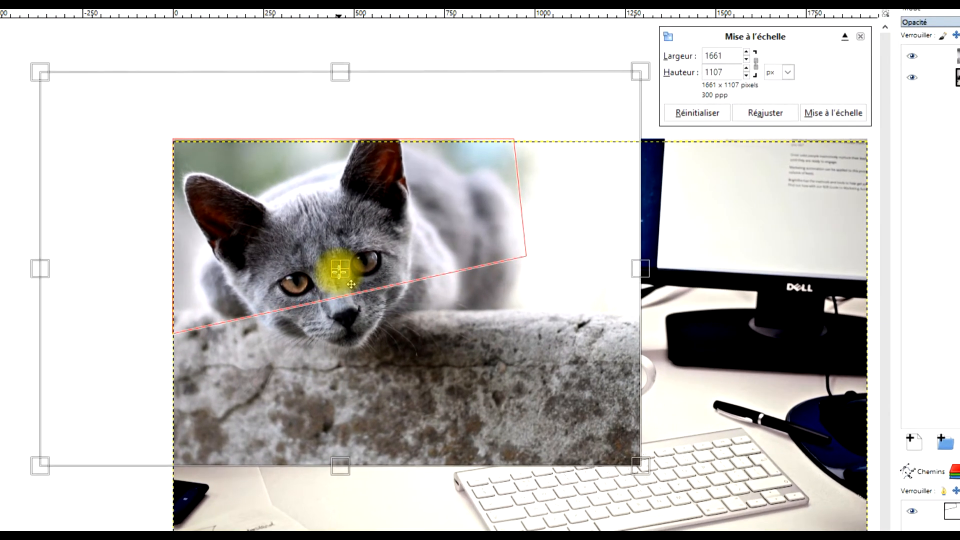
scroll(339, 274, "down", 1)
scroll(337, 266, "up", 1)
left_click_drag(638, 467, 579, 425)
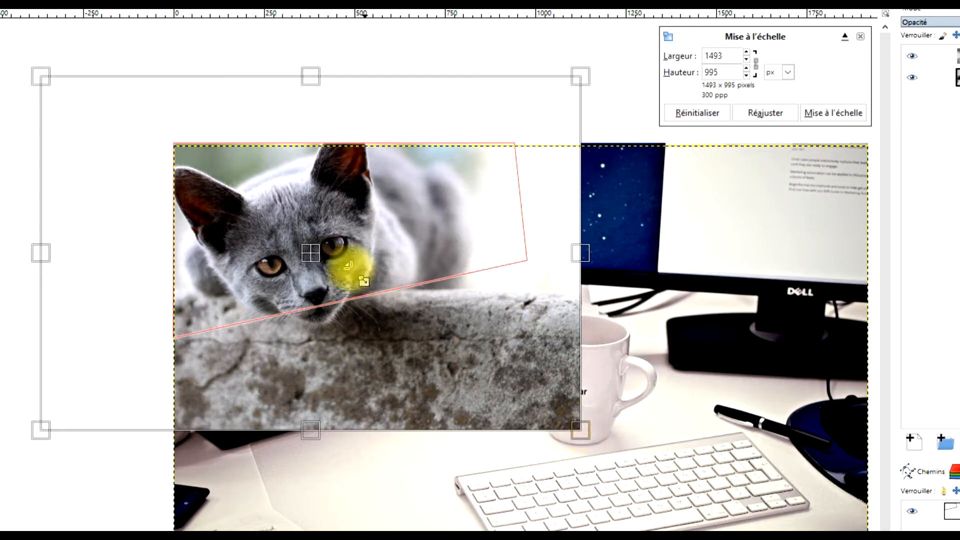
Reduce the chat layer to 1421 × 947 px with the muzzle crossing the screen path's lower edge, and apply the scaling.
left_click_drag(317, 254, 325, 254)
left_click_drag(599, 434, 571, 417)
left_click_drag(316, 254, 333, 283)
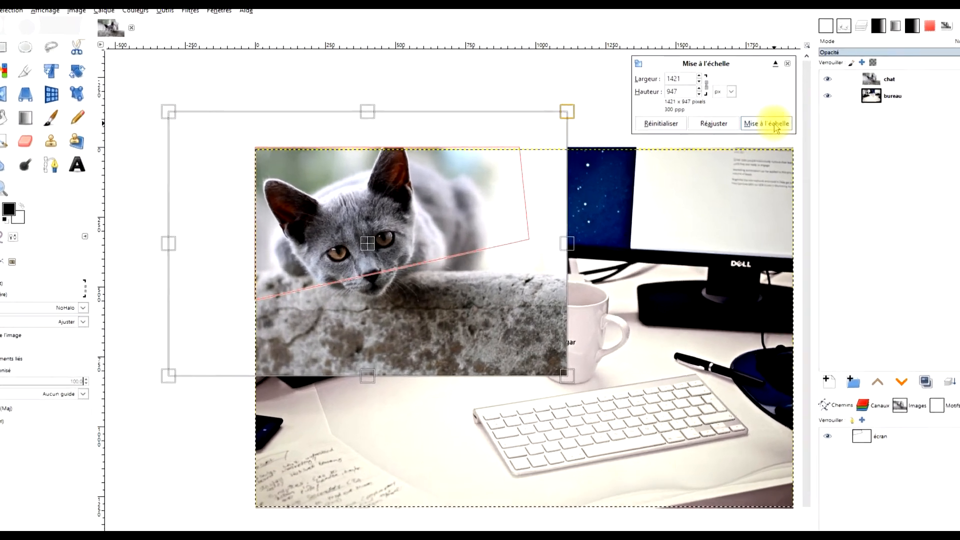
left_click(799, 122)
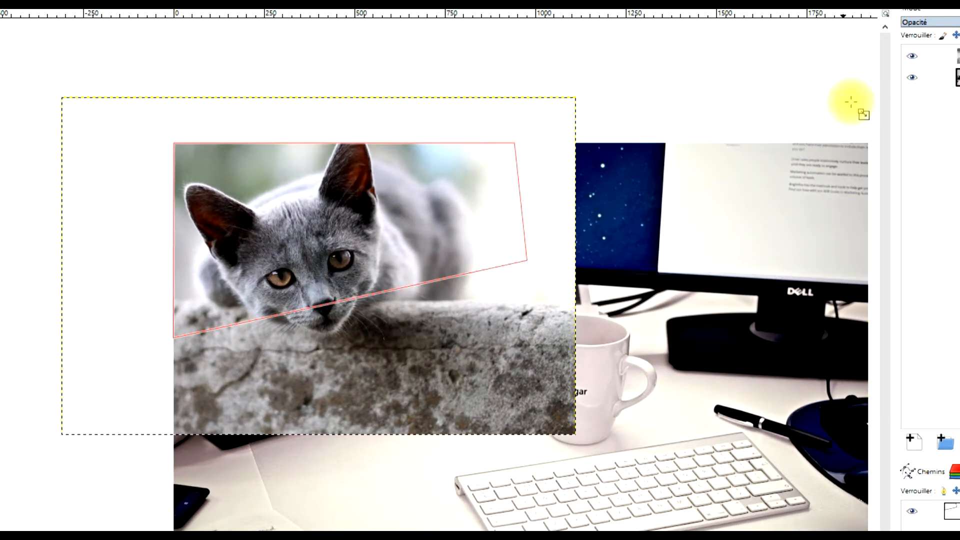
Duplicate the chat layer and keep the copy hidden beneath the bureau layer.
left_click(923, 56)
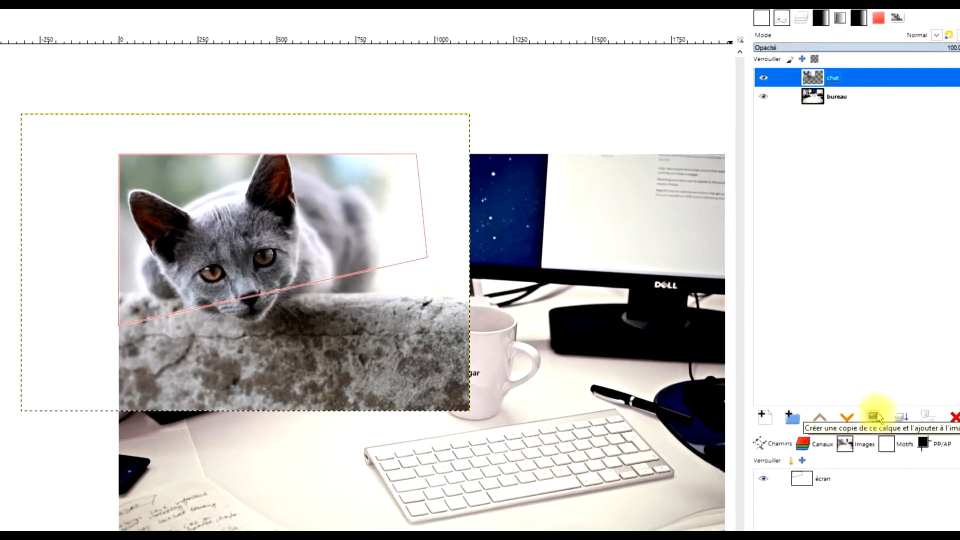
left_click(874, 417)
left_click_drag(857, 79, 845, 141)
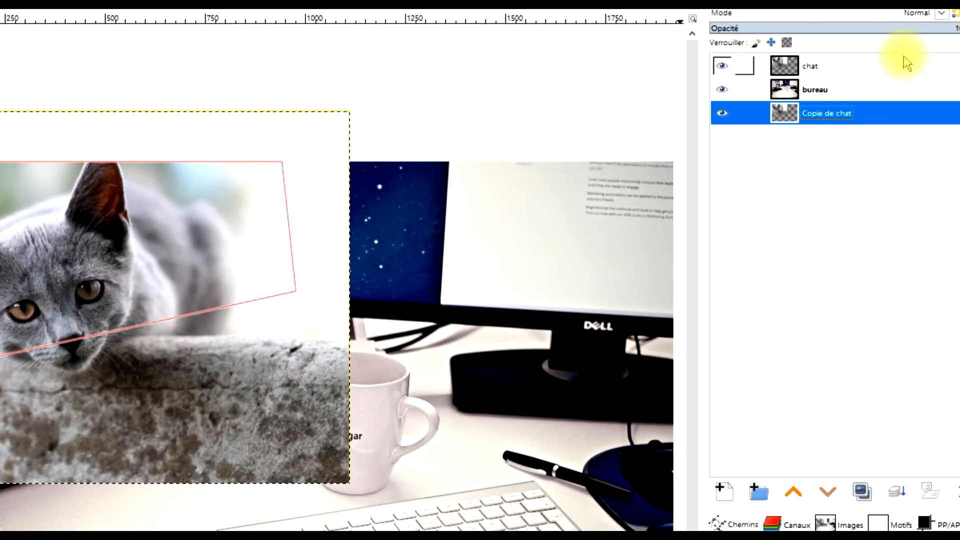
left_click(808, 69)
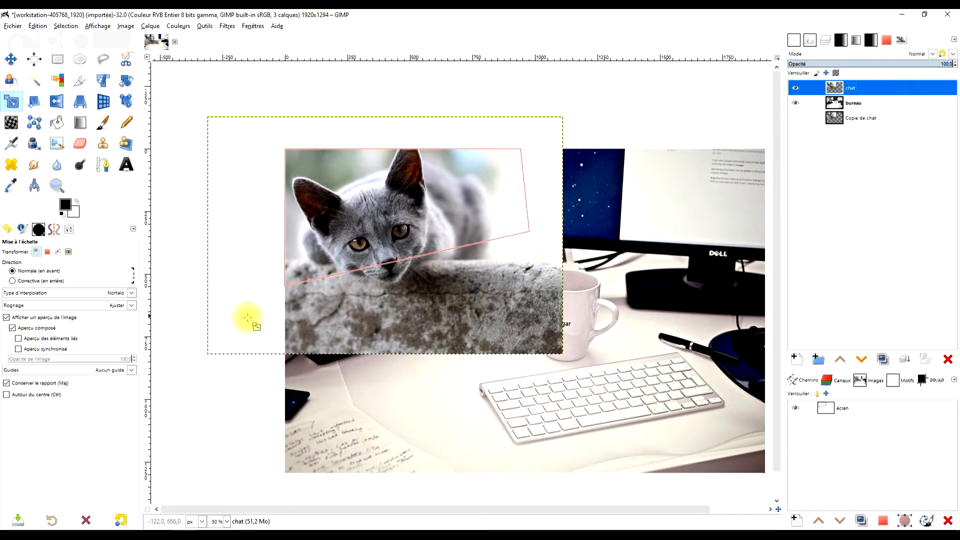
Create a selection from the écran path, make the chat layer active and invert the selection.
left_click(828, 409)
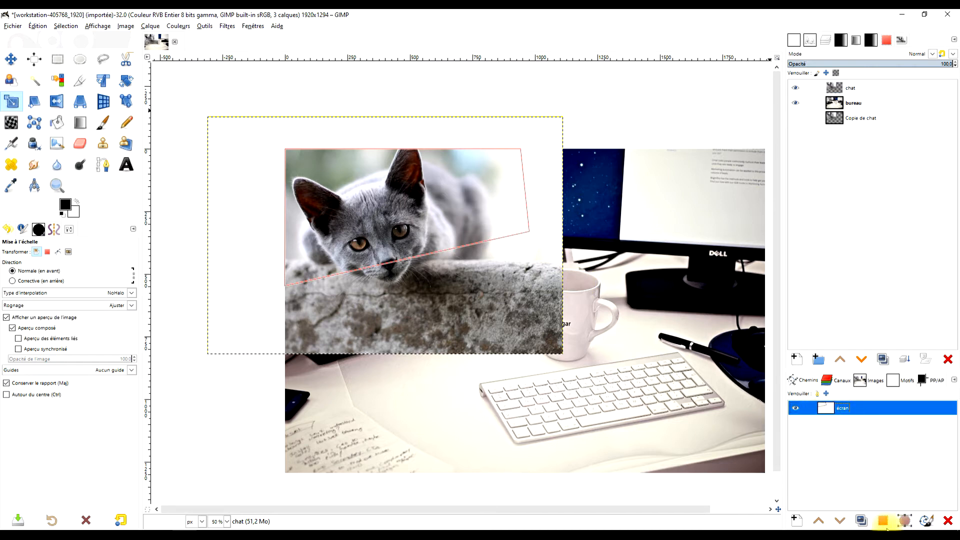
left_click(884, 521)
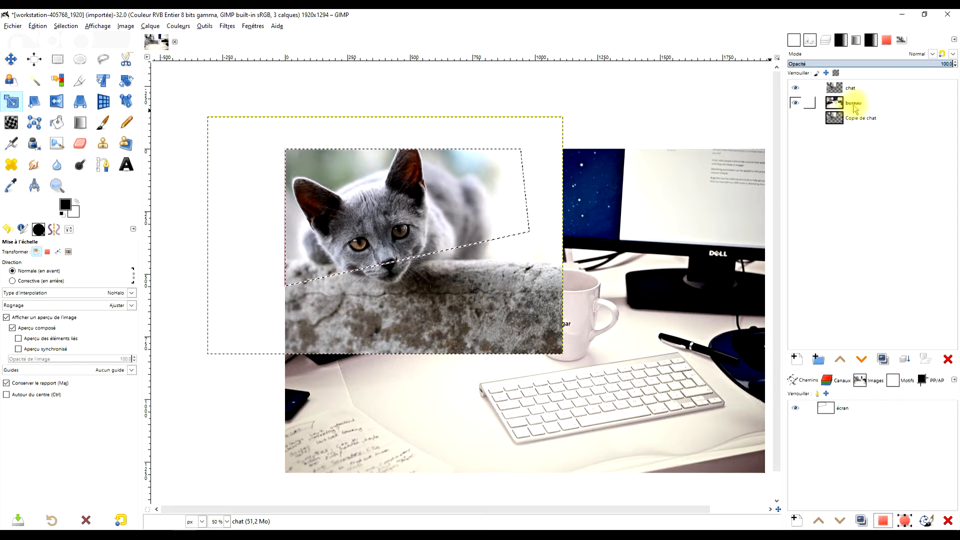
left_click(838, 87)
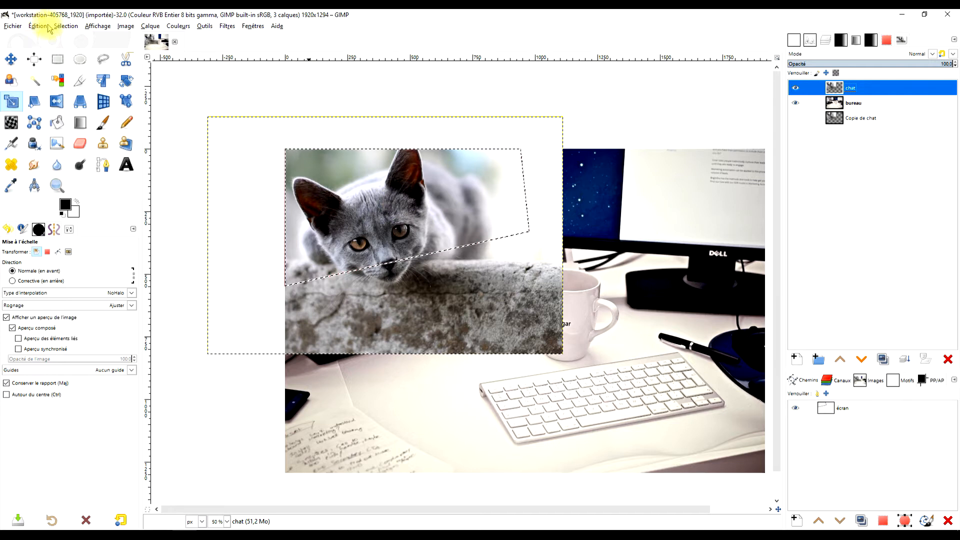
left_click(65, 26)
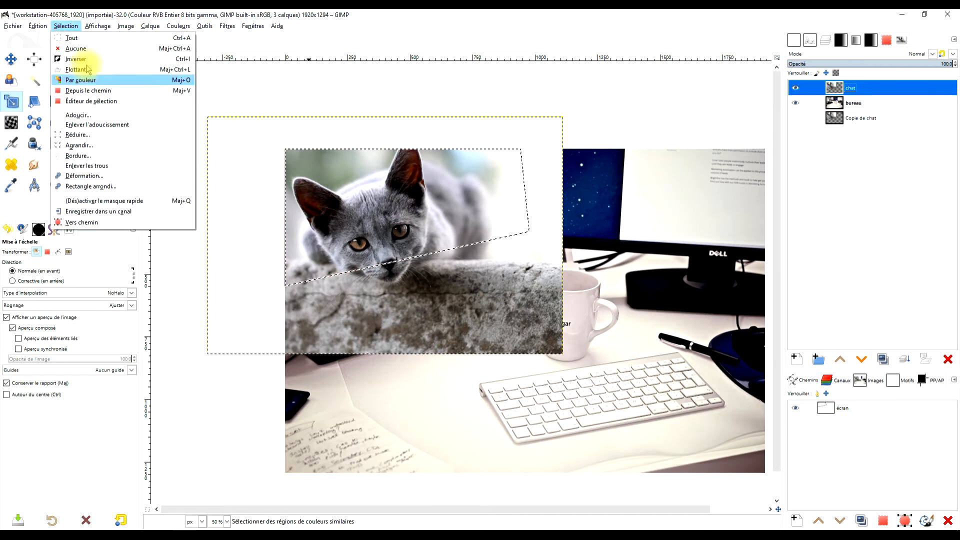
left_click(72, 58)
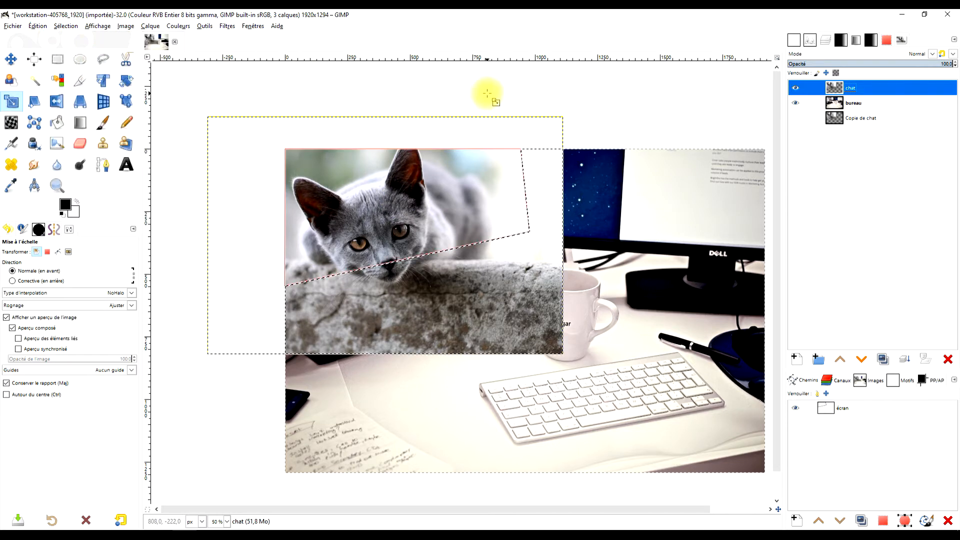
Add a white, full-opacity layer mask to the chat layer and fill the area outside the monitor screen with black.
right_click(838, 87)
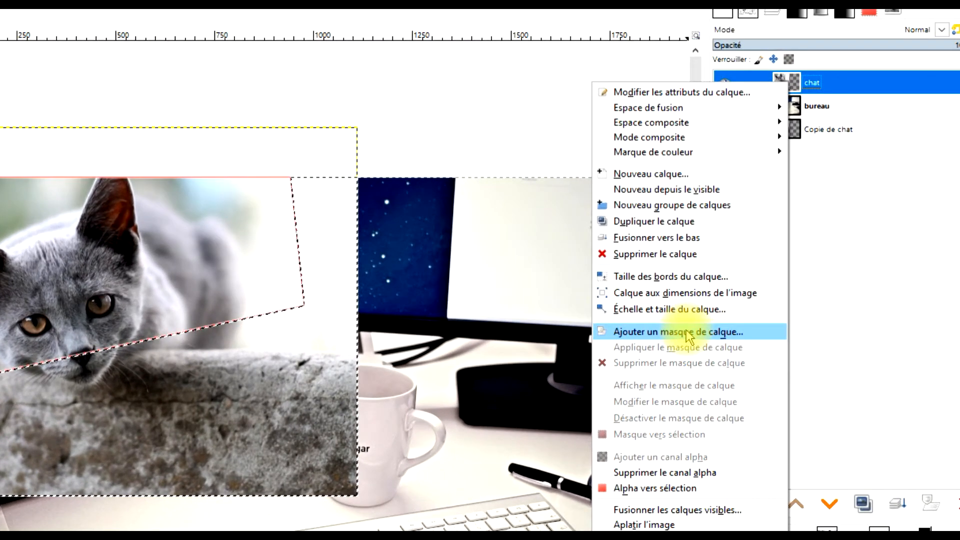
left_click(710, 307)
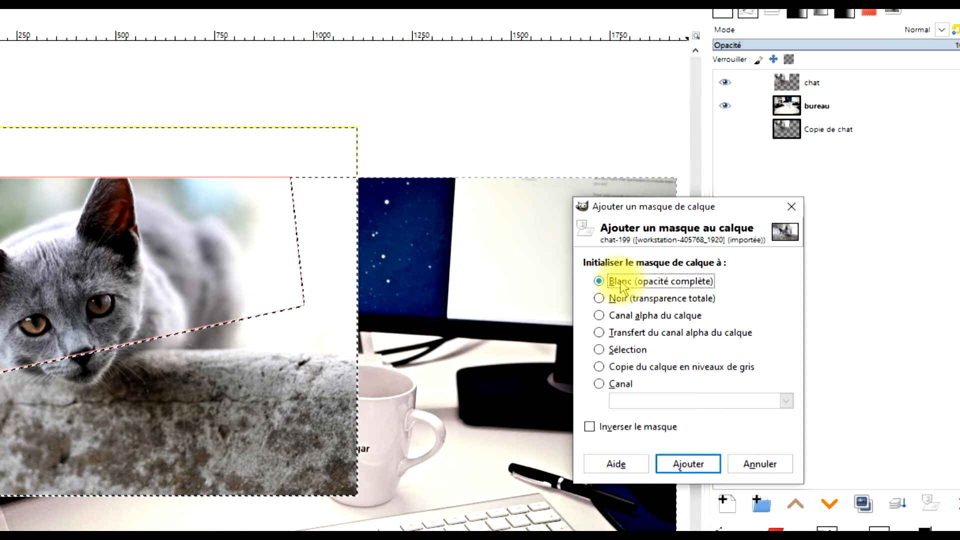
left_click(681, 459)
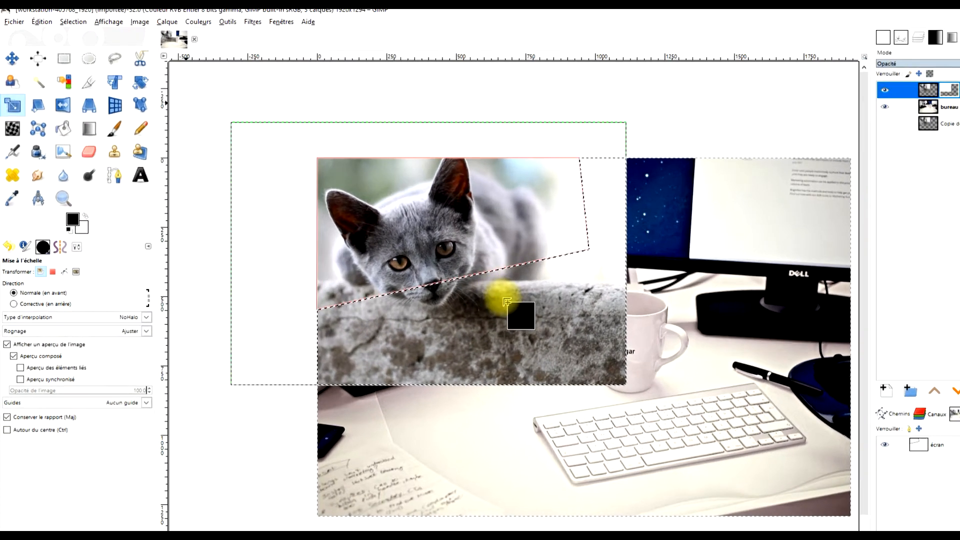
left_click_drag(503, 299, 503, 297)
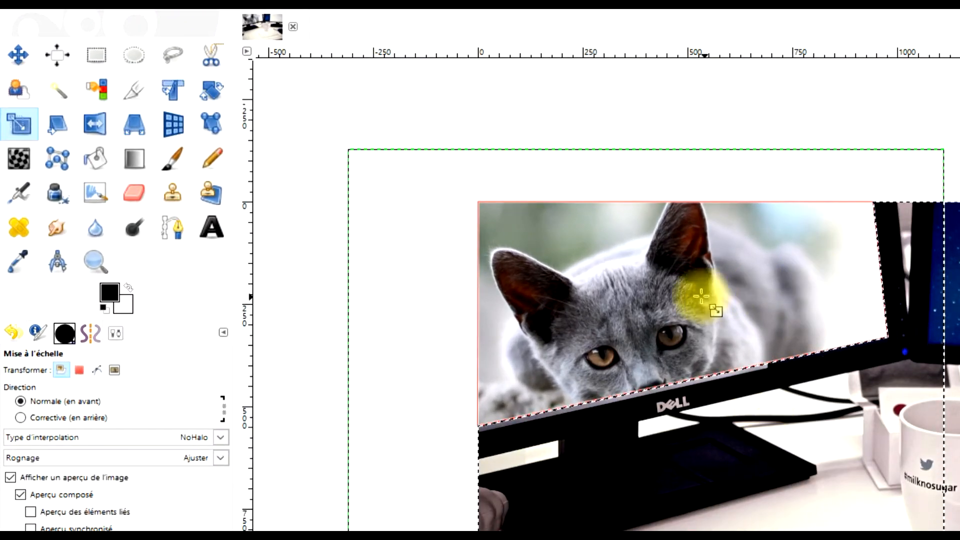
Clear the selection and check the masked cat along the monitor screen's lower edge.
left_click(97, 55)
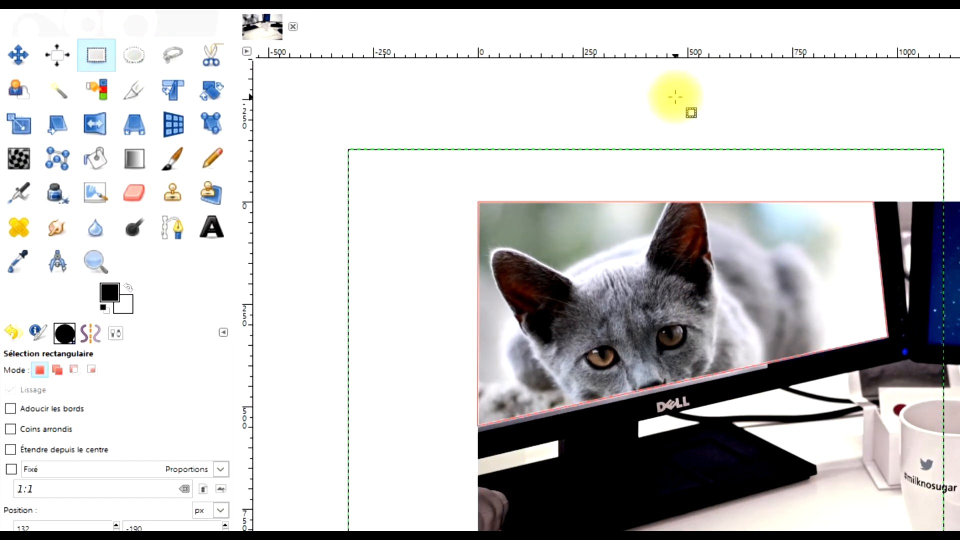
scroll(675, 371, "down", 1)
scroll(679, 360, "up", 1)
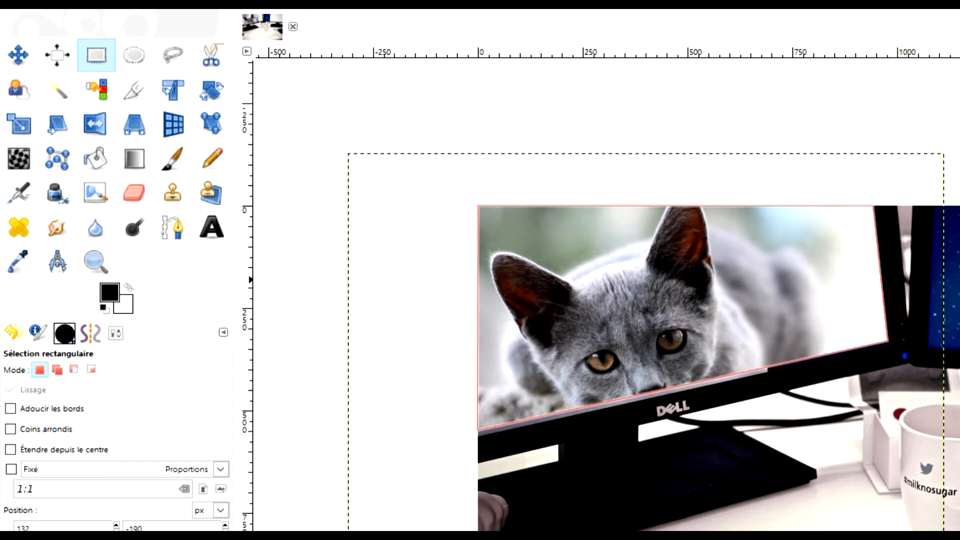
scroll(730, 379, "up", 2)
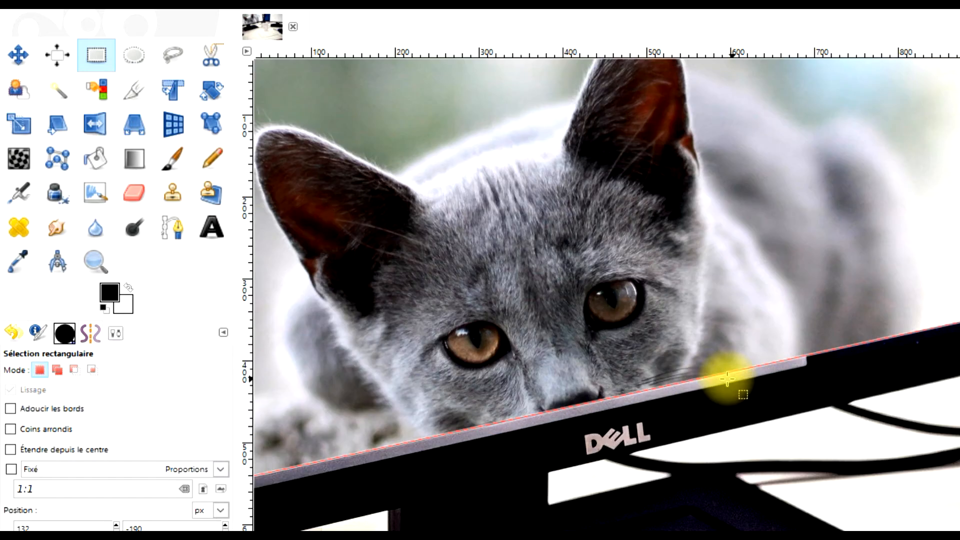
left_click_drag(610, 371, 721, 396)
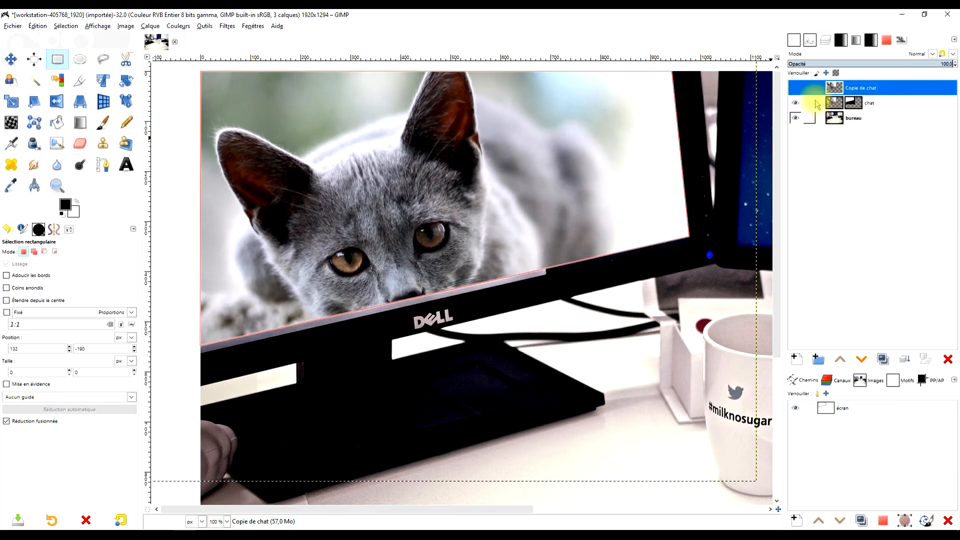
Place the chat copy at the top of the layer stack and make it visible and active.
left_click(795, 88)
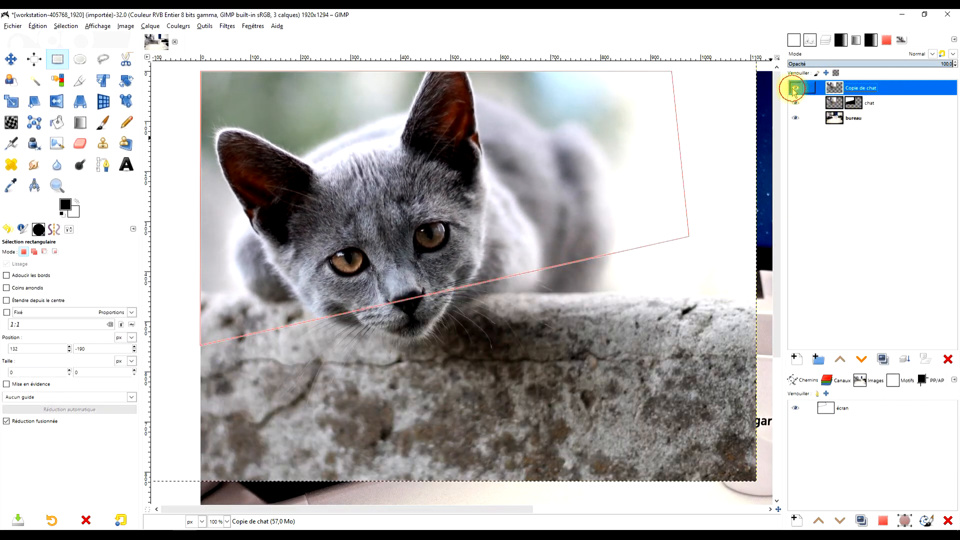
scroll(653, 182, "down", 3)
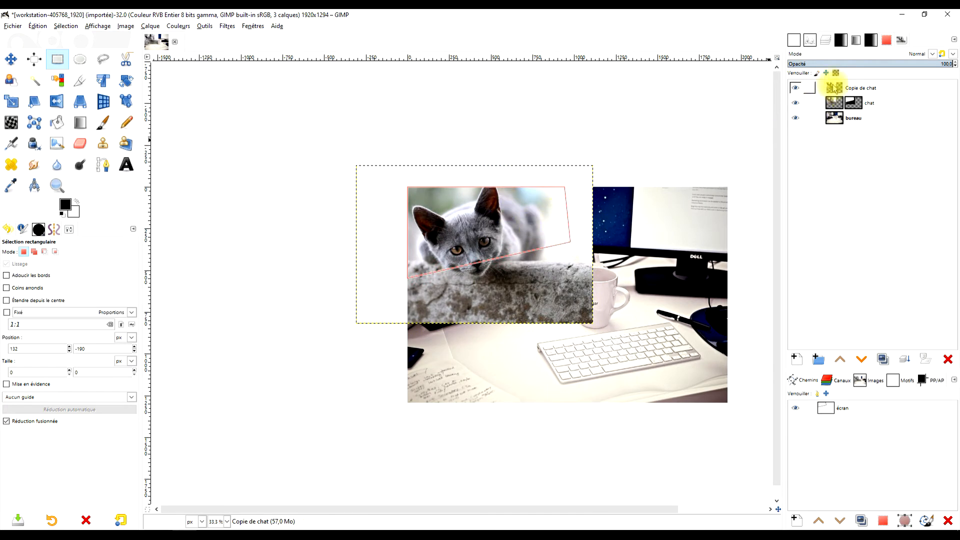
scroll(415, 285, "up", 3)
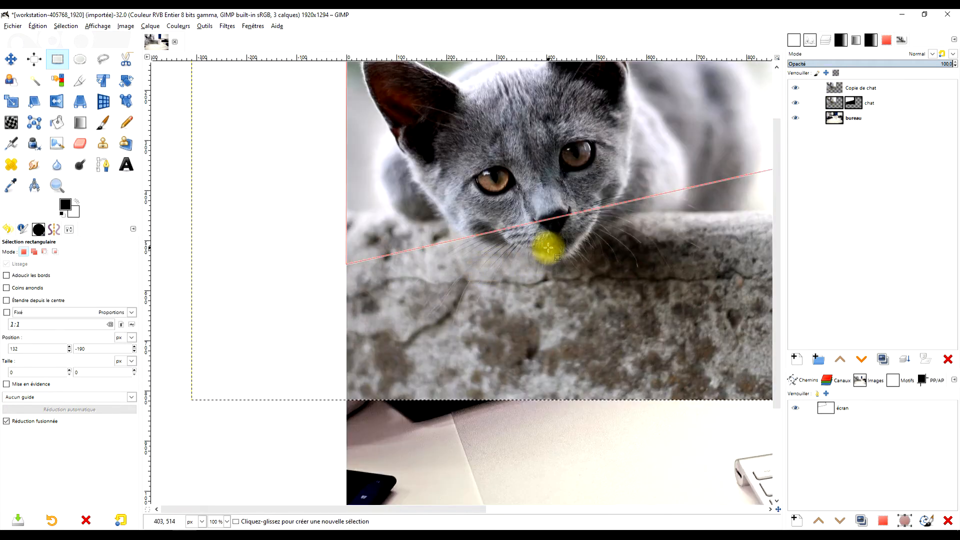
scroll(414, 288, "up", 3)
scroll(448, 279, "down", 1)
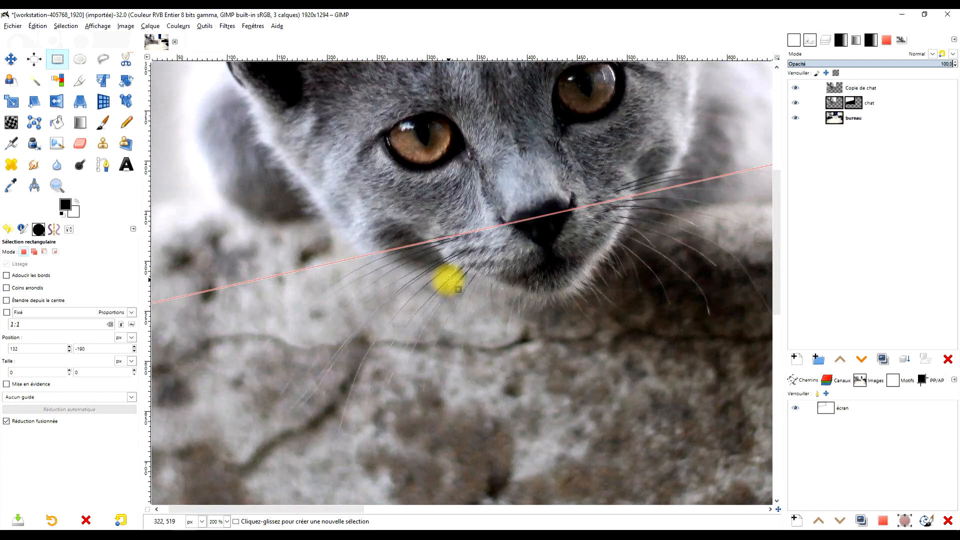
left_click(844, 89)
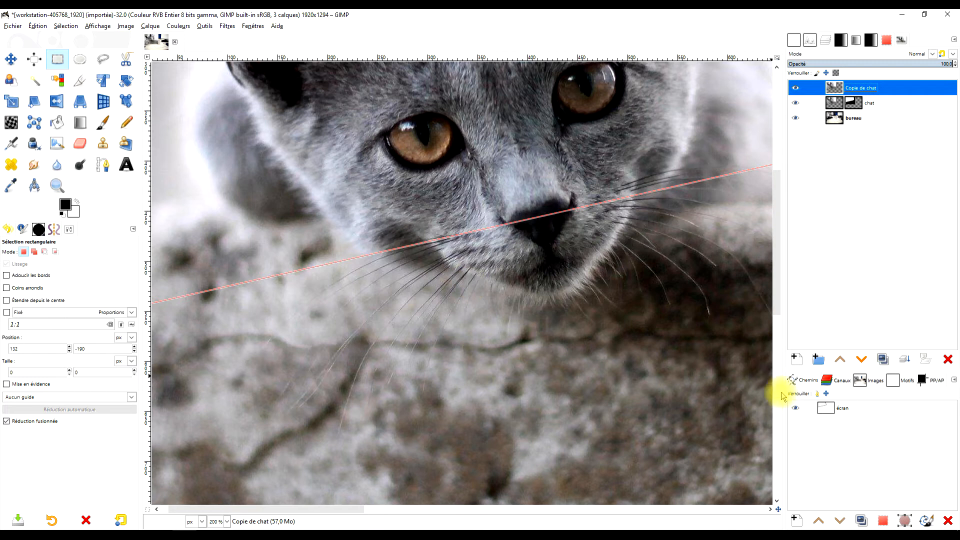
Create a new empty path and name it "museau-poils".
left_click(795, 408)
left_click(796, 409)
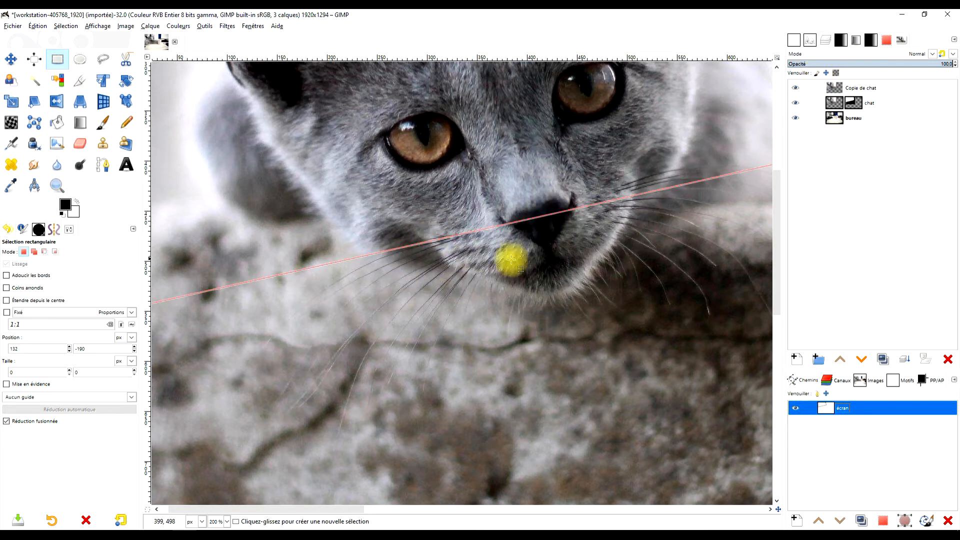
left_click(795, 520)
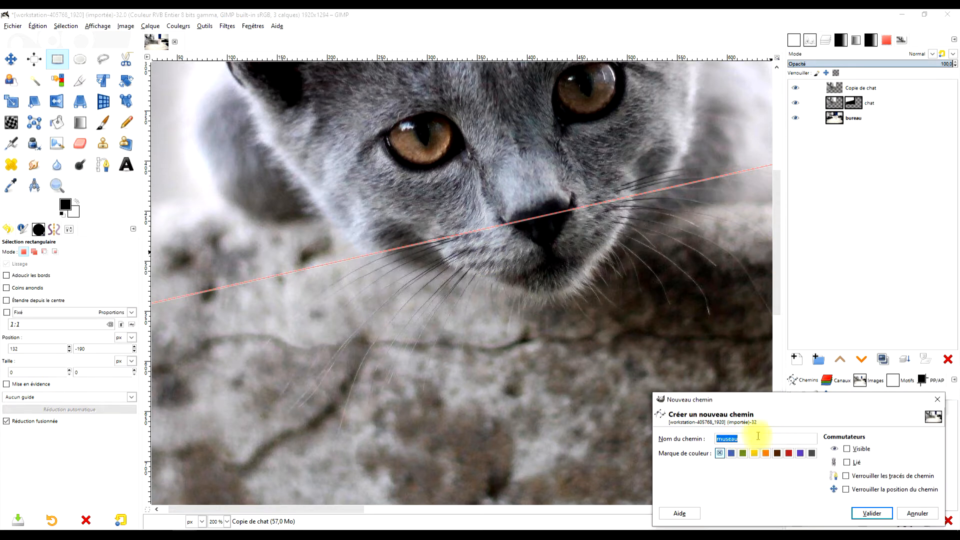
left_click(871, 514)
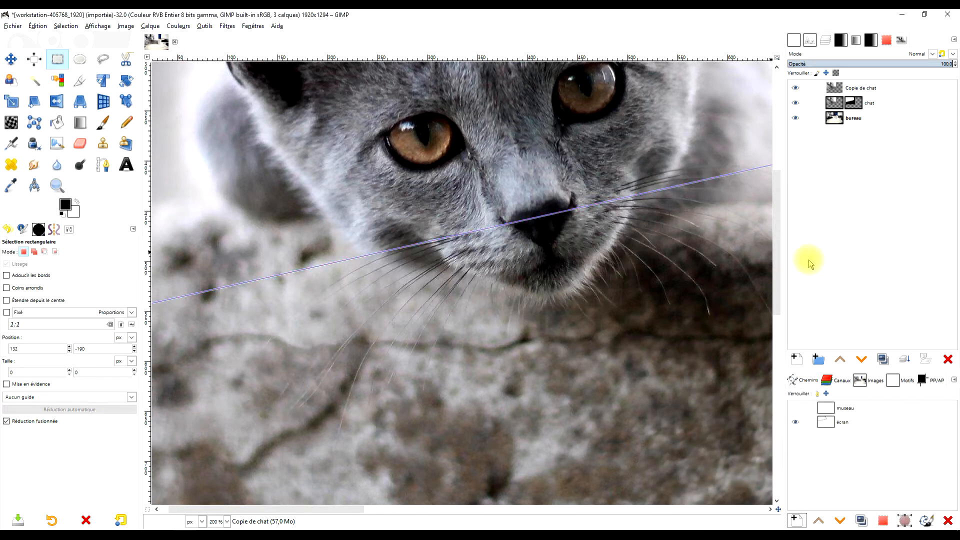
double_click(846, 410)
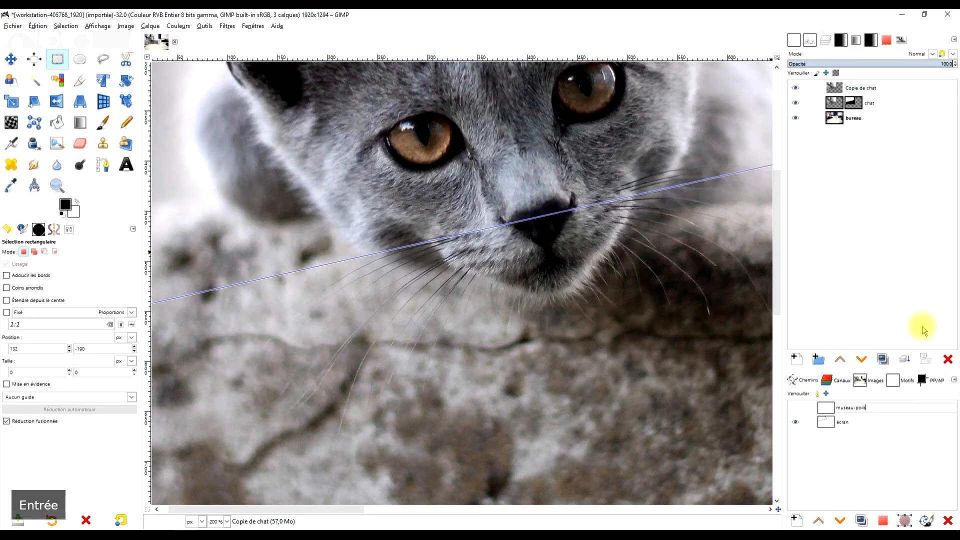
key("Return")
Make the museau-poils path active for the Paths tool and hide the écran path.
double_click(827, 409)
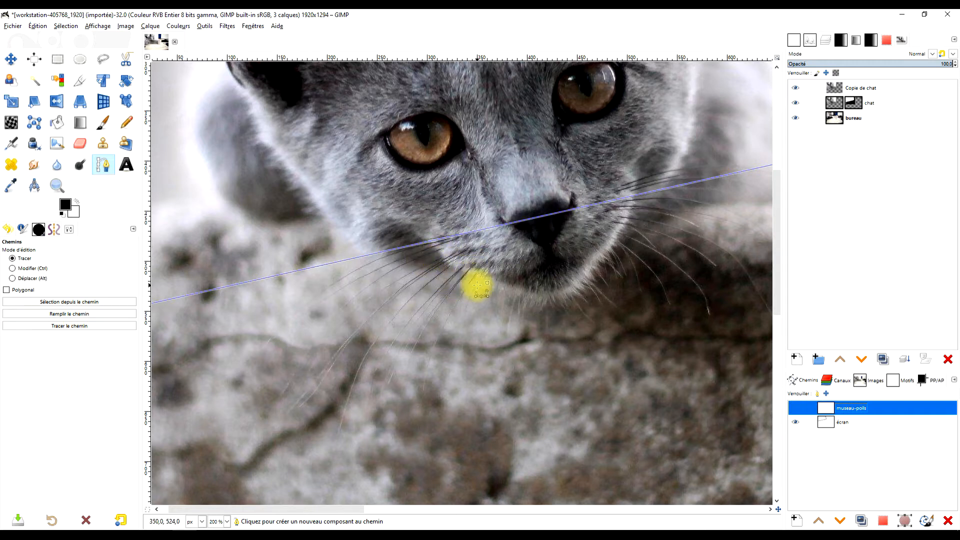
scroll(414, 300, "up", 1, "ctrl")
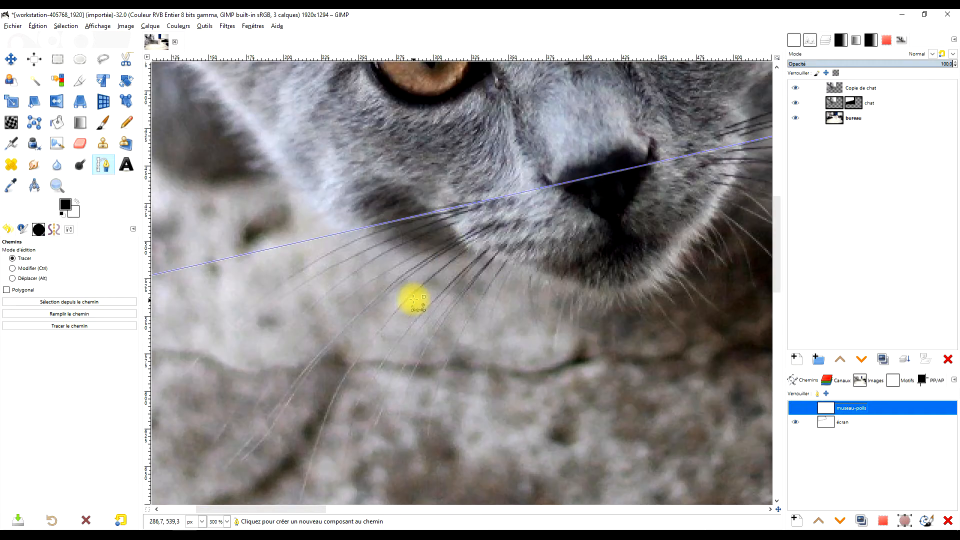
left_click_drag(419, 242, 434, 282)
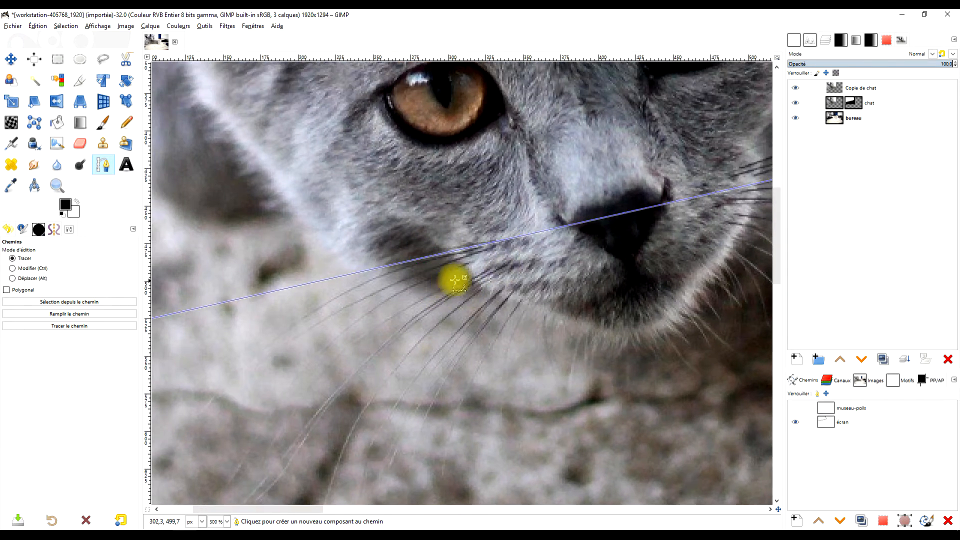
scroll(466, 270, "up", 1, "ctrl")
left_click(796, 421)
left_click(801, 408)
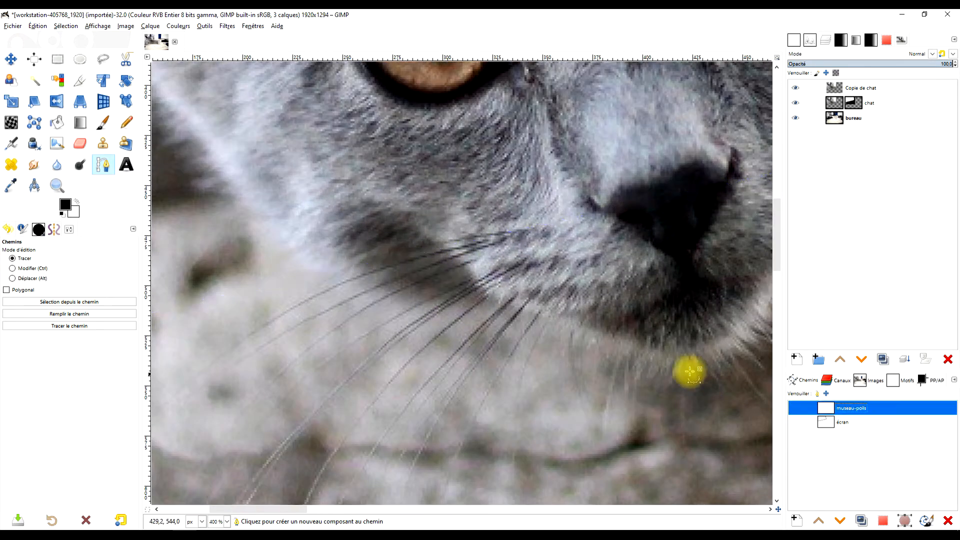
Trace the two uppermost whiskers on the muzzle's left side as separate curved strokes of the museau-poils path.
scroll(483, 257, "up", 1, "ctrl")
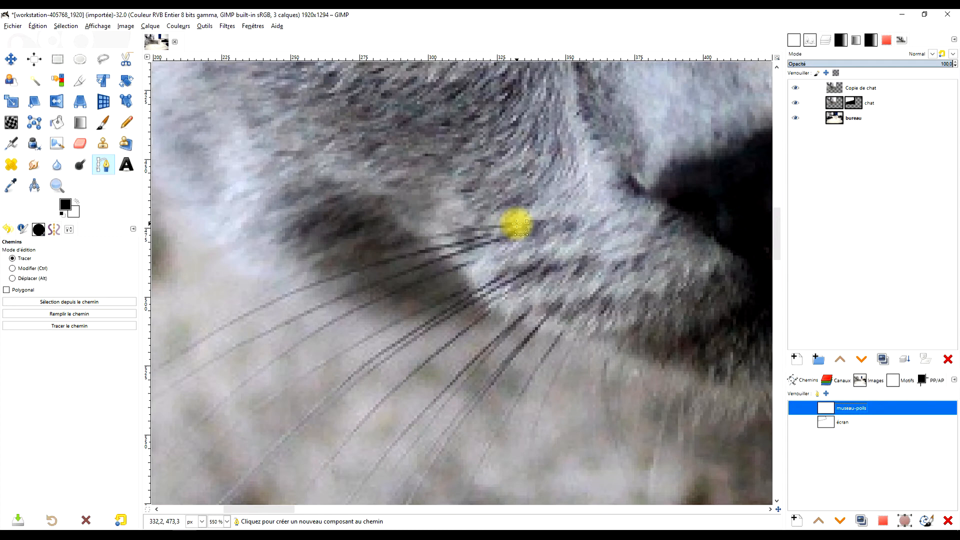
left_click(517, 223)
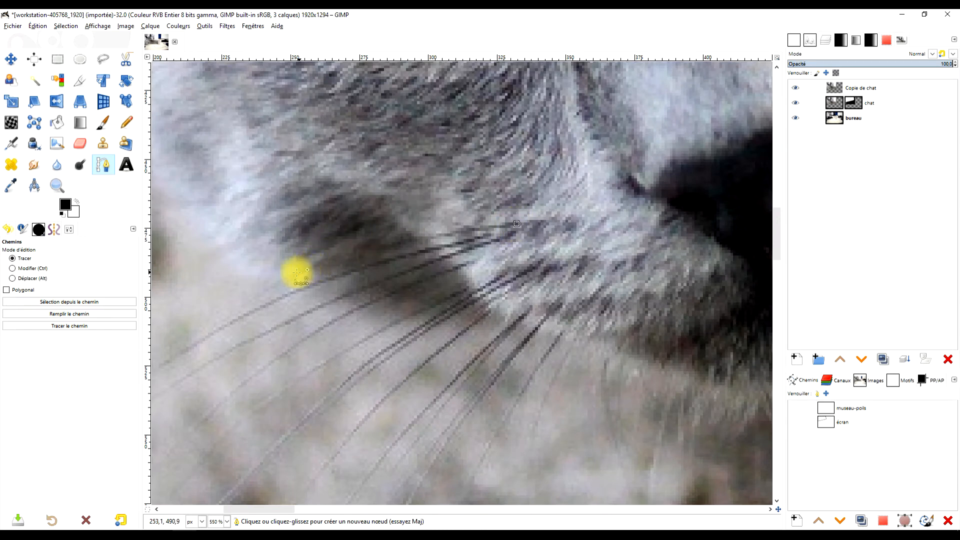
left_click_drag(260, 288, 171, 330)
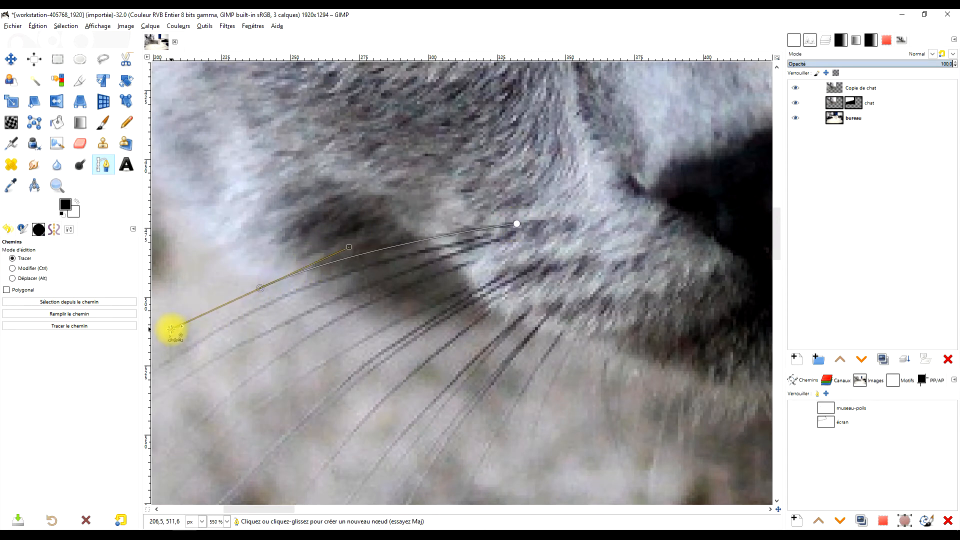
key("ctrl")
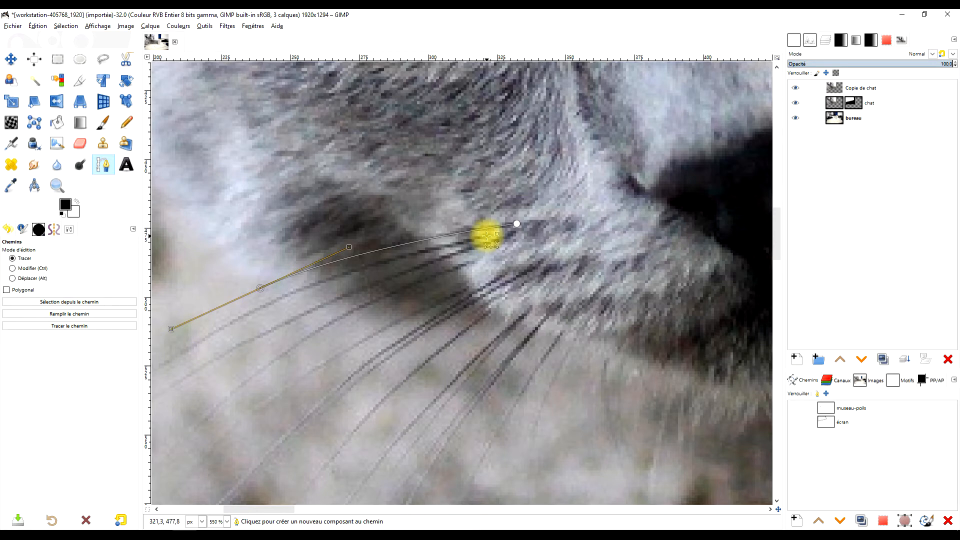
left_click(487, 235, "shift")
left_click_drag(233, 364, 477, 245)
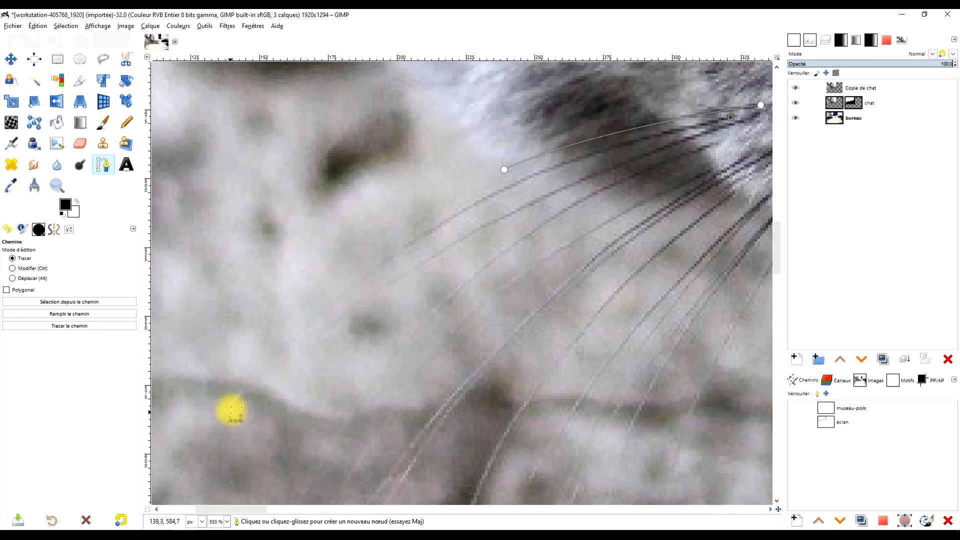
left_click_drag(455, 213, 363, 267)
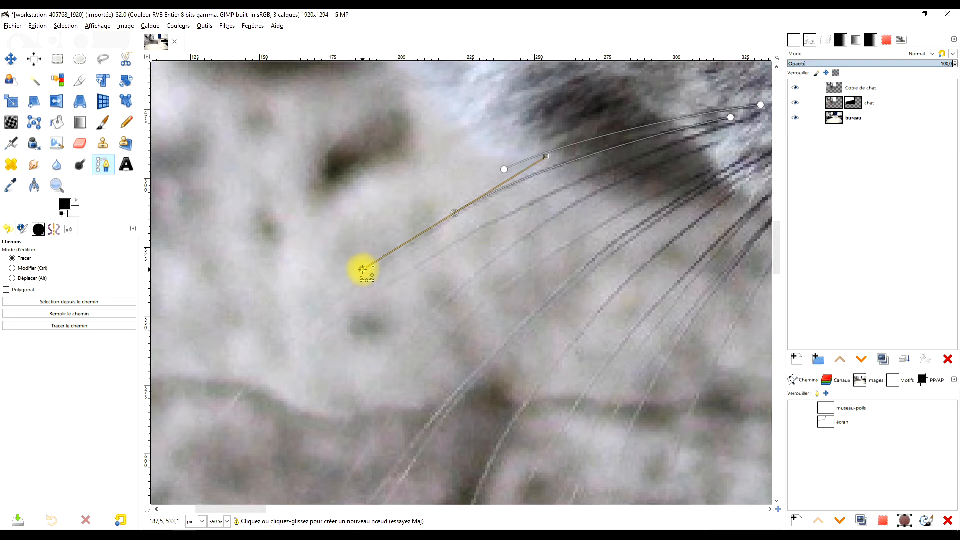
left_click_drag(220, 415, 197, 443)
Add a separate curved stroke along the third whisker from the top on the muzzle's left side.
left_click_drag(637, 260, 430, 304)
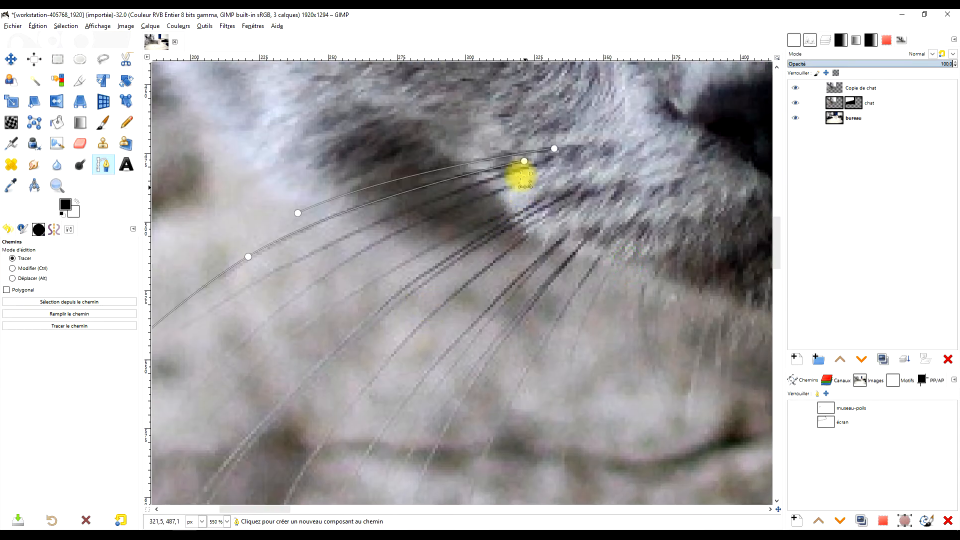
left_click(549, 159, "shift")
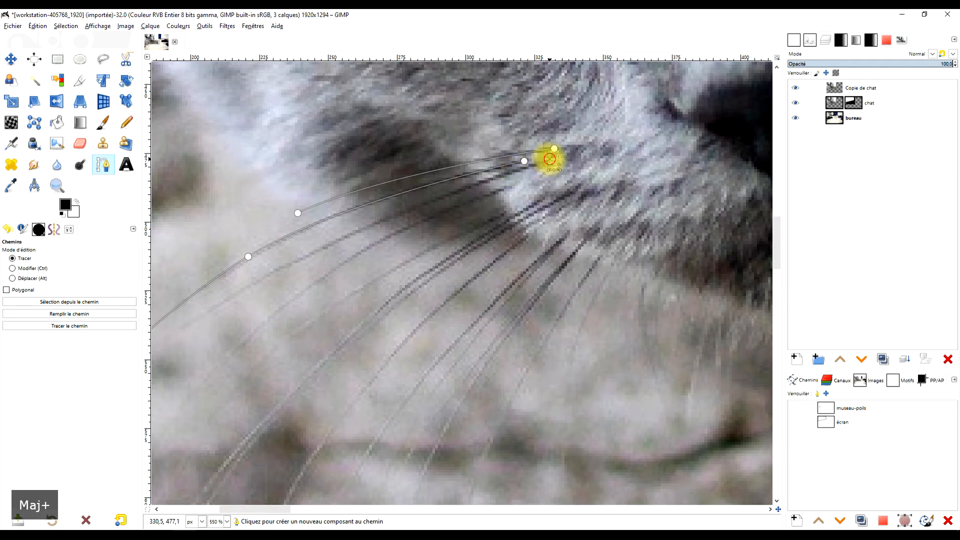
left_click_drag(295, 260, 254, 282)
left_click_drag(254, 282, 475, 233)
left_click_drag(553, 190, 574, 175)
left_click_drag(287, 375, 260, 403)
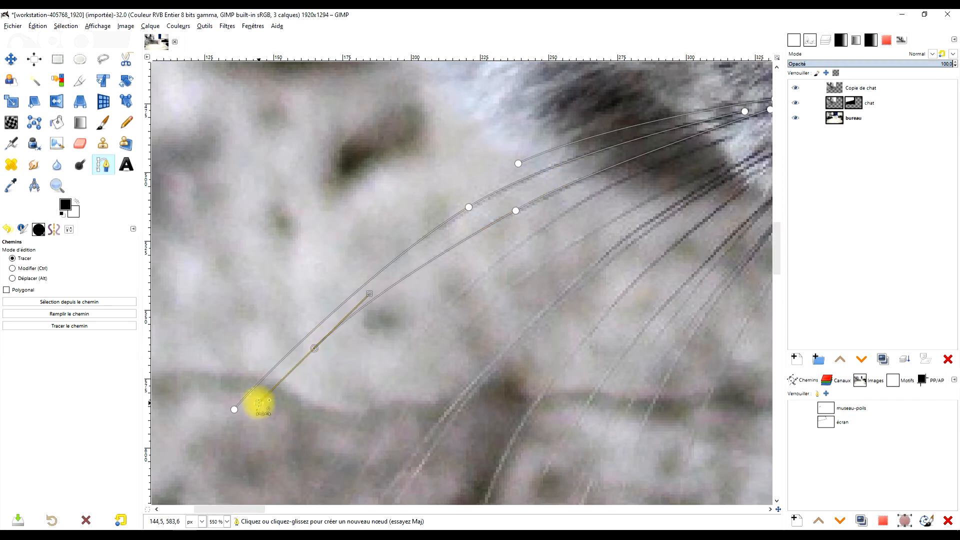
Trace the middle whiskers on the muzzle's left side, each as its own curved stroke from root to tip.
left_click_drag(650, 200, 463, 206)
left_click(541, 147, "shift")
left_click_drag(224, 374, 353, 333)
left_click_drag(414, 255, 268, 356)
left_click(632, 125, "shift")
left_click_drag(393, 266, 422, 222)
left_click_drag(332, 370, 259, 421)
left_click(461, 144)
left_click_drag(618, 263, 448, 384)
left_click(632, 110, "shift")
left_click_drag(502, 193, 494, 206)
left_click_drag(360, 325, 449, 194)
left_click_drag(407, 239, 404, 256)
left_click_drag(269, 408, 251, 429)
left_click_drag(494, 183, 398, 339)
left_click(651, 125, "shift")
left_click_drag(547, 189, 520, 205)
left_click_drag(449, 266, 440, 277)
left_click_drag(389, 325, 469, 242)
left_click_drag(362, 369, 349, 389)
left_click_drag(282, 473, 259, 489)
Trace the remaining lower whiskers on the muzzle's left side as separate curved strokes, as far as the chin.
left_click_drag(702, 131, 650, 191)
left_click(673, 124, "shift")
left_click_drag(494, 276, 463, 311)
left_click_drag(400, 400, 496, 231)
left_click_drag(461, 327, 445, 268)
left_click_drag(417, 375, 414, 384)
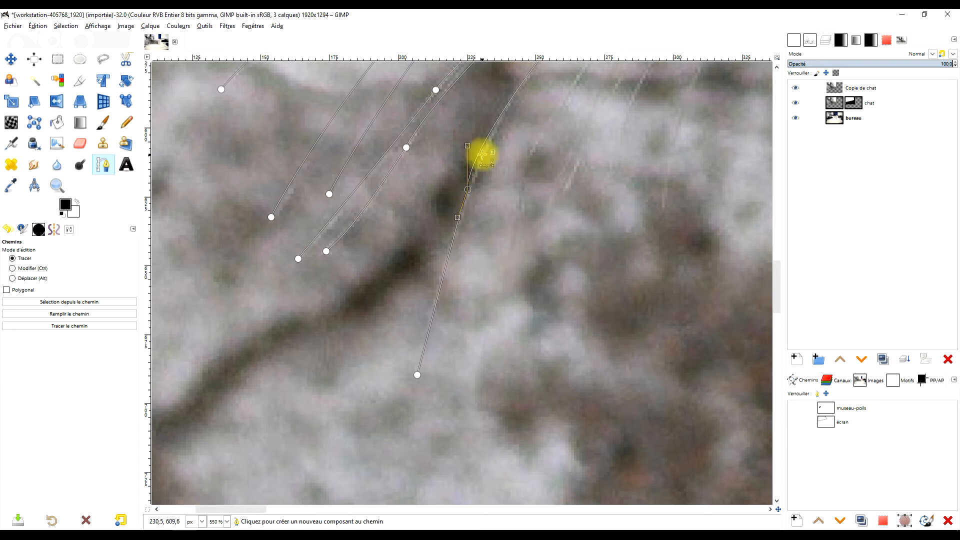
left_click_drag(715, 95, 452, 434)
left_click(509, 206, "shift")
left_click_drag(350, 400, 454, 194)
left_click_drag(377, 279, 355, 358)
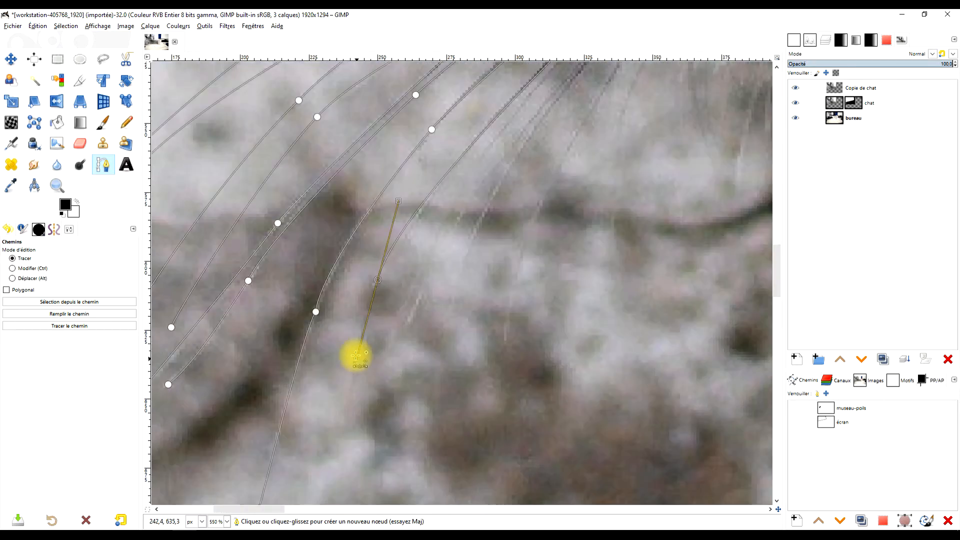
left_click_drag(613, 86, 548, 230)
left_click(578, 139, "shift")
left_click_drag(408, 378, 395, 448)
left_click(565, 138, "shift")
left_click_drag(470, 435, 485, 334)
left_click_drag(433, 350, 452, 435)
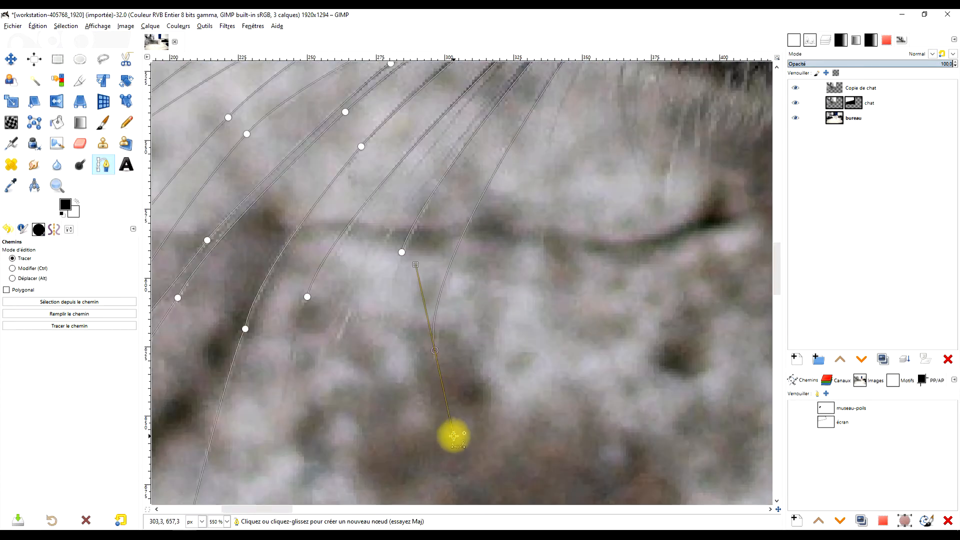
left_click_drag(585, 125, 499, 268)
left_click(505, 182, "shift")
left_click_drag(457, 352, 473, 424)
Trace the upper whiskers on the muzzle's right side as separate curved strokes in the museau-poils path.
left_click_drag(715, 105, 201, 421)
scroll(407, 240, "down", 1)
scroll(407, 240, "up", 1)
left_click(379, 261, "shift")
mouse_move(700, 247)
left_mouse_down()
mouse_move(730, 272)
mouse_move(795, 285)
left_mouse_up()
left_click_drag(505, 208, 375, 218)
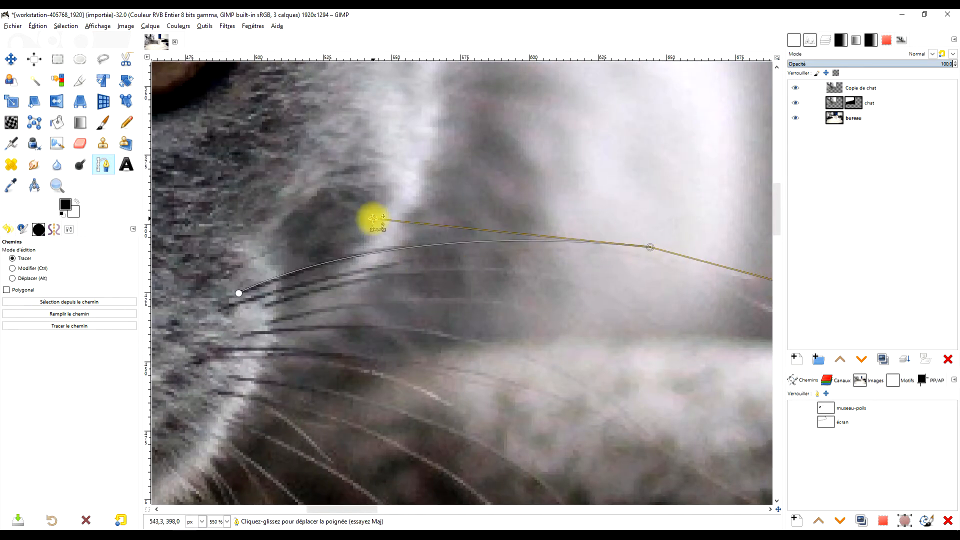
left_click(234, 240, "shift")
left_click_drag(429, 195, 473, 193)
left_click_drag(646, 290, 685, 316)
left_click_drag(318, 226, 433, 216)
left_click_drag(350, 260, 444, 220)
left_click(210, 232, "shift")
left_click_drag(401, 198, 443, 201)
left_click_drag(598, 249, 658, 291)
left_click_drag(430, 290, 458, 216)
left_click(238, 175, "shift")
left_click_drag(391, 156, 464, 161)
left_click_drag(560, 175, 585, 188)
left_click(216, 189, "shift")
left_click_drag(378, 181, 436, 187)
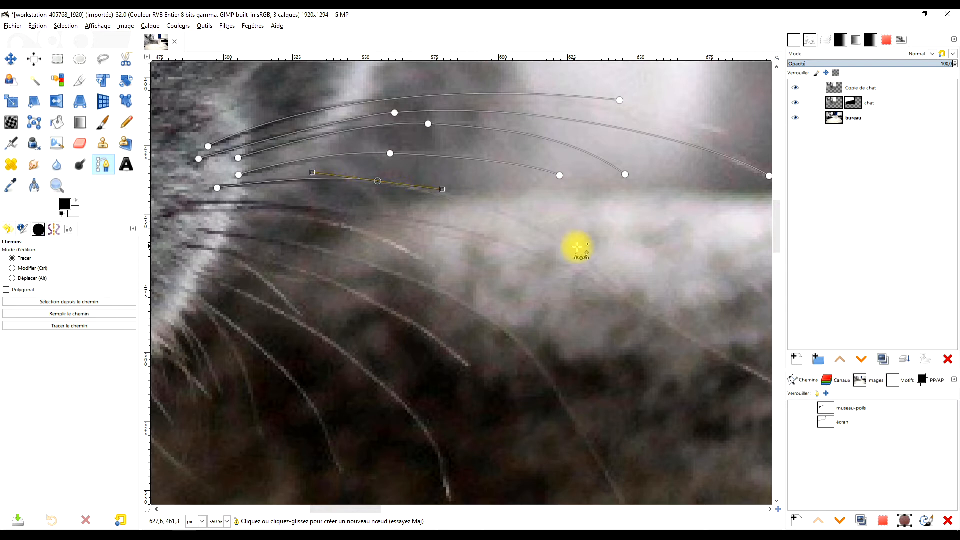
left_click_drag(592, 262, 618, 278)
Trace the middle and lower whiskers on the muzzle's right side, giving each its own curved stroke.
left_click_drag(523, 316, 522, 229)
left_click(193, 114, "shift")
left_click_drag(515, 158, 599, 189)
left_click_drag(700, 290, 500, 282)
left_click(583, 295)
left_click(408, 138)
left_click_drag(574, 282, 586, 292)
left_click_drag(441, 337, 671, 338)
left_click(219, 174, "shift")
mouse_move(423, 216)
left_mouse_down()
mouse_move(501, 257)
mouse_move(522, 301)
left_mouse_up()
left_click(215, 194, "shift")
left_click_drag(532, 344, 551, 388)
left_click_drag(448, 324, 647, 410)
left_click(290, 166, "shift")
left_click_drag(561, 281, 647, 368)
left_click(336, 182, "shift")
left_click(395, 230)
left_click(298, 194, "shift")
left_click_drag(550, 412, 575, 480)
left_click_drag(527, 344, 510, 255)
left_click(290, 213, "shift")
left_click_drag(412, 323, 435, 359)
left_click(443, 395)
left_click(364, 358, "shift")
Trace the short hairs along the lower right jaw and beneath the chin to complete the museau-poils path.
left_click_drag(289, 220, 231, 193)
scroll(287, 305, "down", 3)
scroll(287, 305, "up", 3)
left_click_drag(287, 304, 494, 254)
left_click(405, 257, "shift")
left_click_drag(502, 347, 519, 364)
left_click(436, 230, "shift")
left_click_drag(478, 288, 487, 302)
left_click(454, 210, "shift")
left_click_drag(513, 261, 520, 272)
left_click(381, 275, "shift")
left_click_drag(351, 394, 357, 423)
scroll(418, 356, "down", 3)
left_click_drag(420, 357, 427, 297)
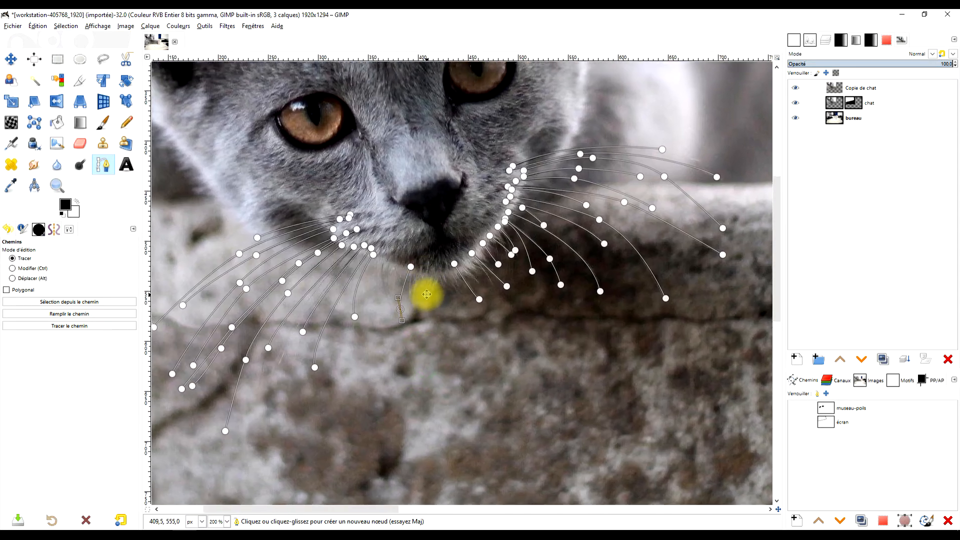
left_click(798, 411)
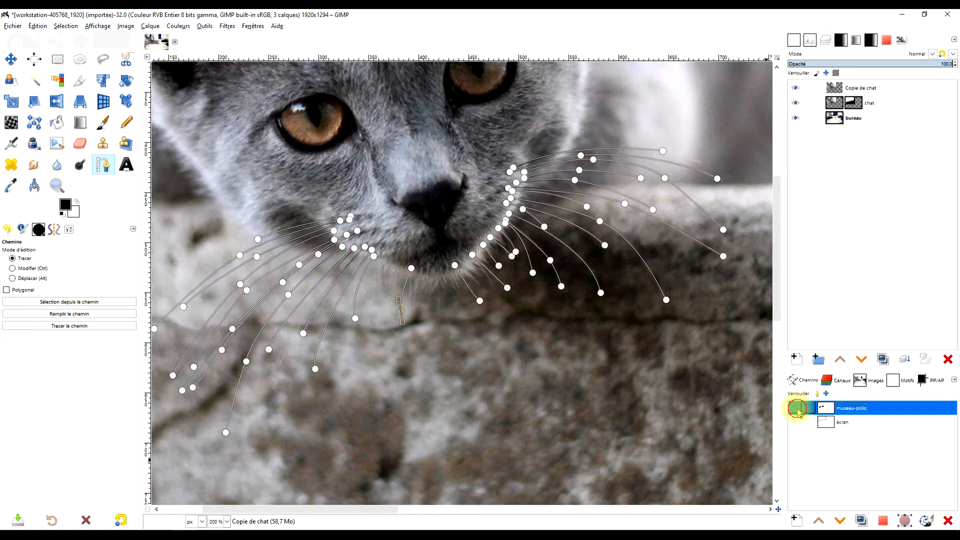
scroll(590, 387, "down", 2)
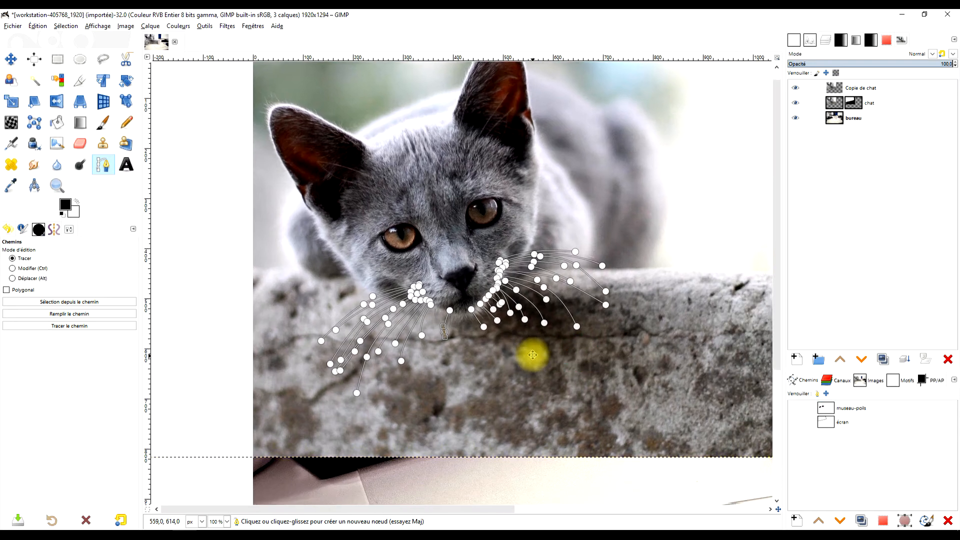
scroll(395, 303, "up", 2)
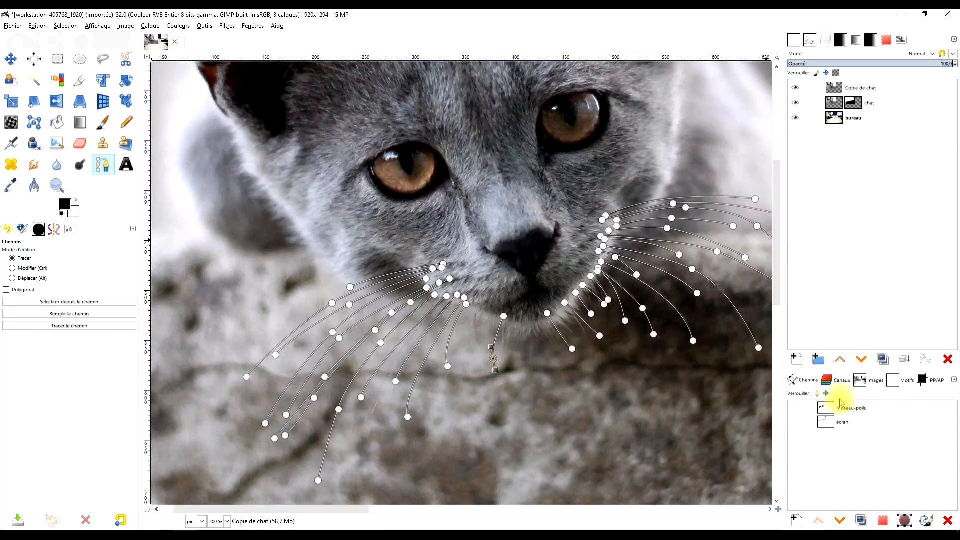
Create a new empty path named "museau" and rename the museau-poils path as "poils".
left_click(796, 520)
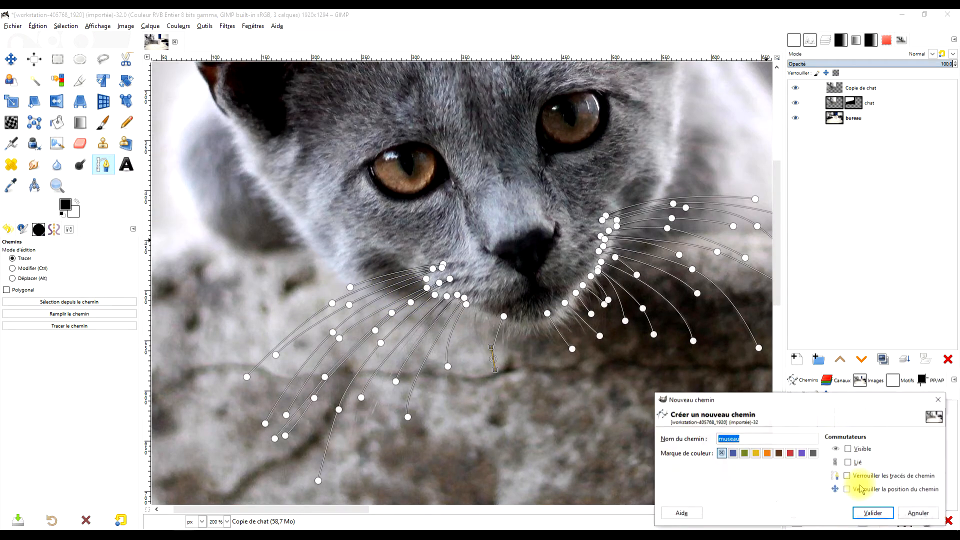
left_click(874, 514)
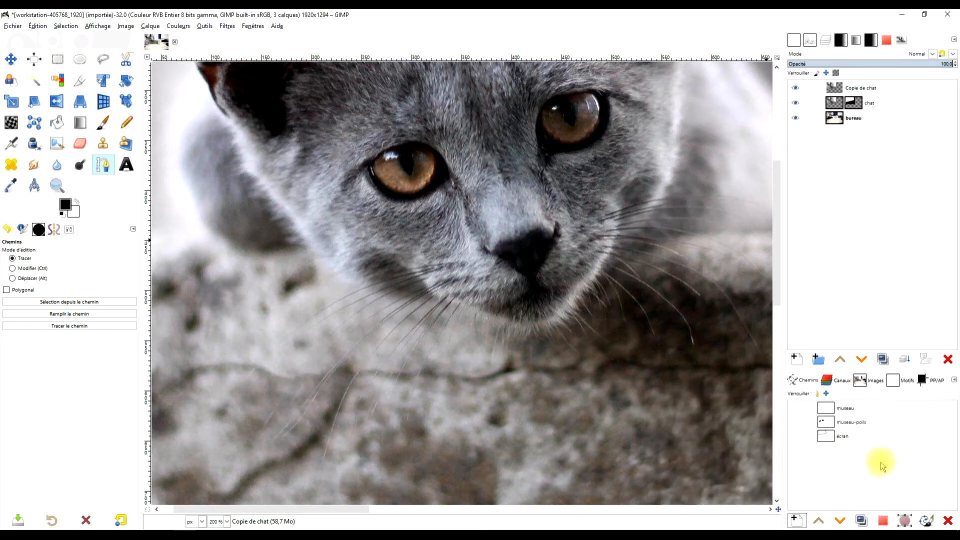
double_click(843, 423)
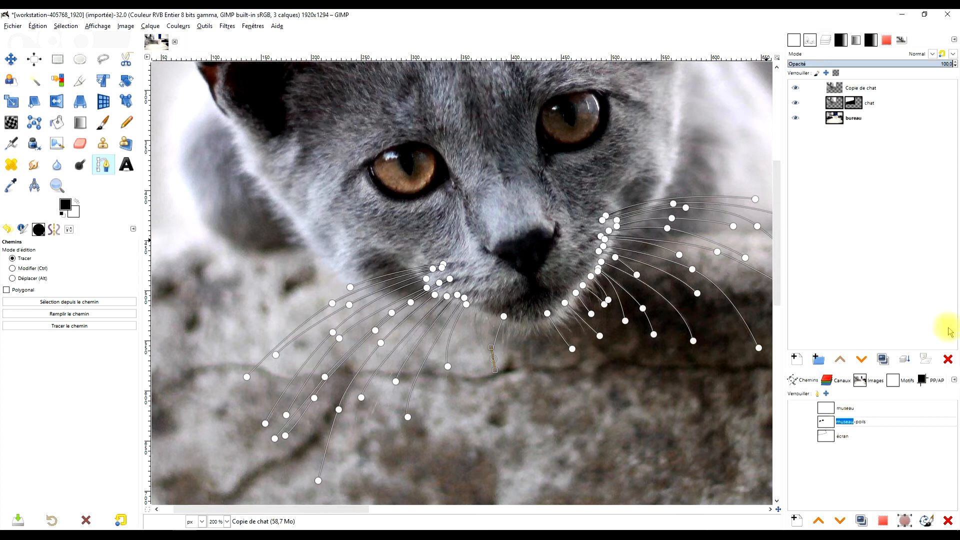
key("Delete")
key("Return")
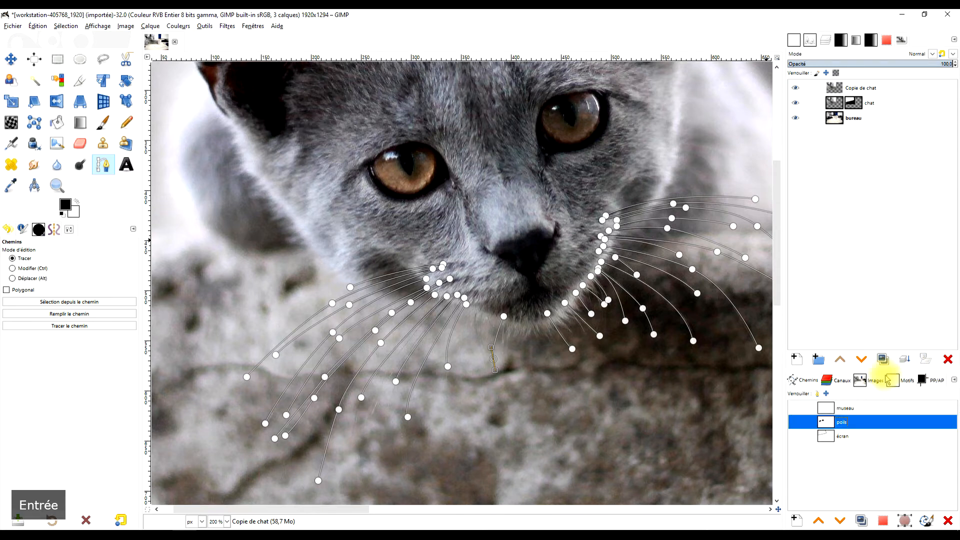
Make the museau path active and trace the muzzle's lower contour from the left cheek under the chin to the right whiskers.
left_click(831, 408)
left_click_drag(564, 280, 516, 270)
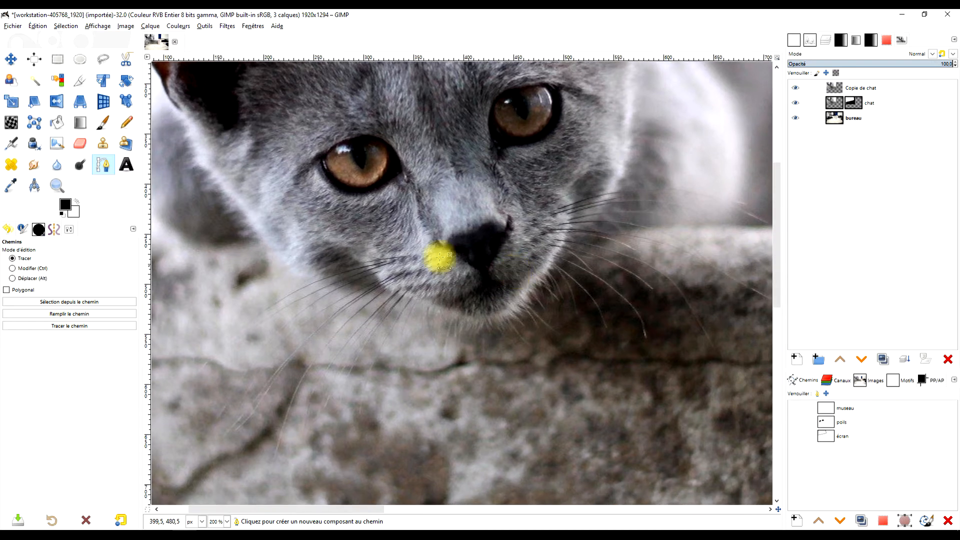
left_click(233, 197)
left_click_drag(300, 275, 399, 297)
left_click(348, 298)
left_click_drag(473, 319, 549, 265)
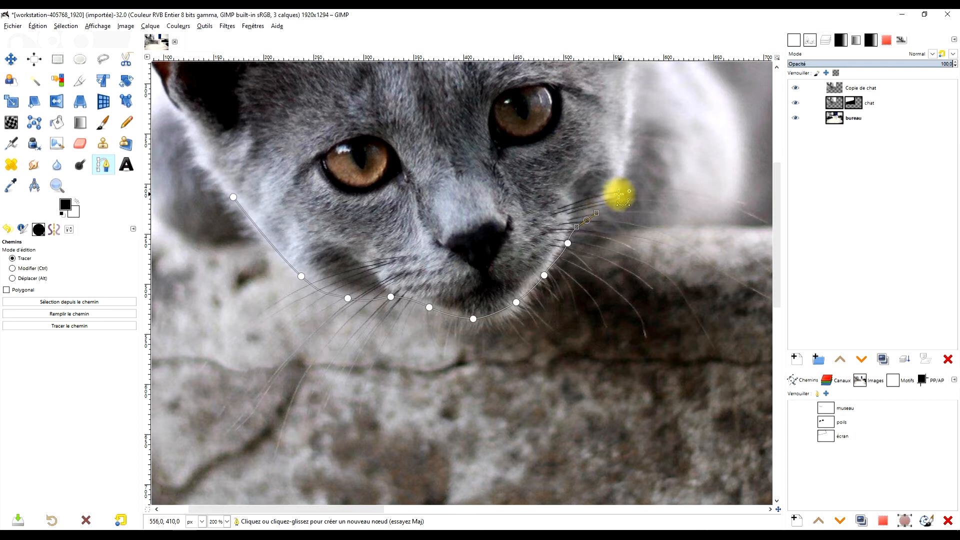
left_click_drag(616, 190, 618, 181)
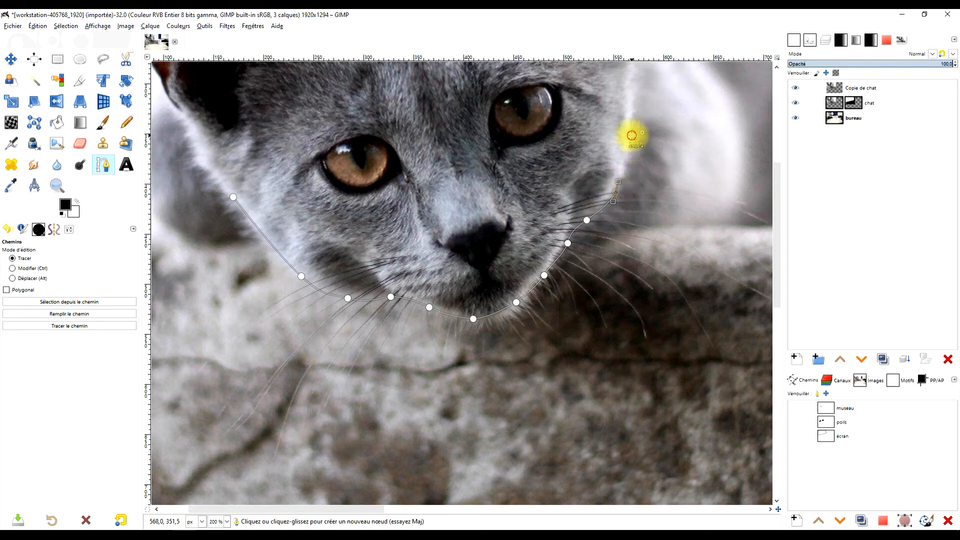
scroll(650, 160, "down", 2)
left_click_drag(651, 159, 655, 256)
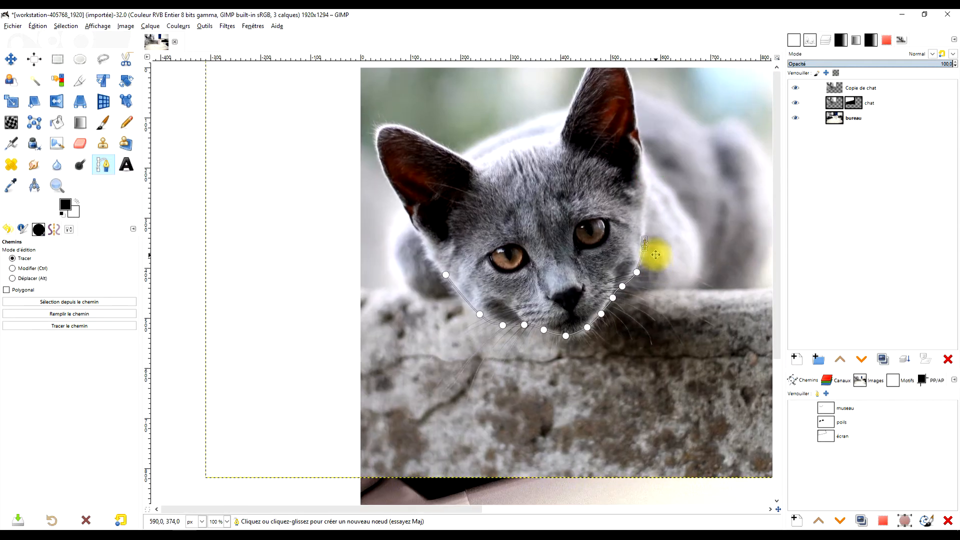
scroll(651, 290, "up", 3)
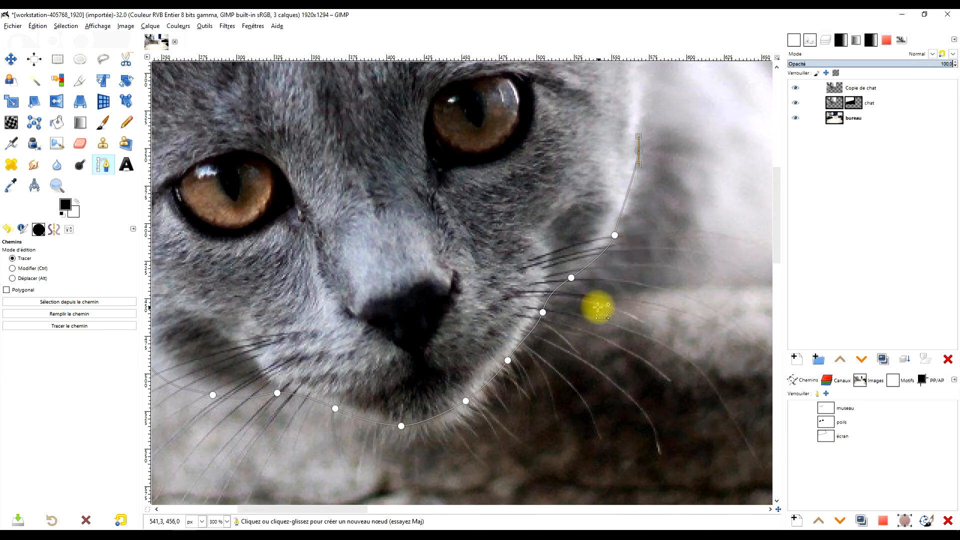
key("ctrl+z")
key("ctrl+z")
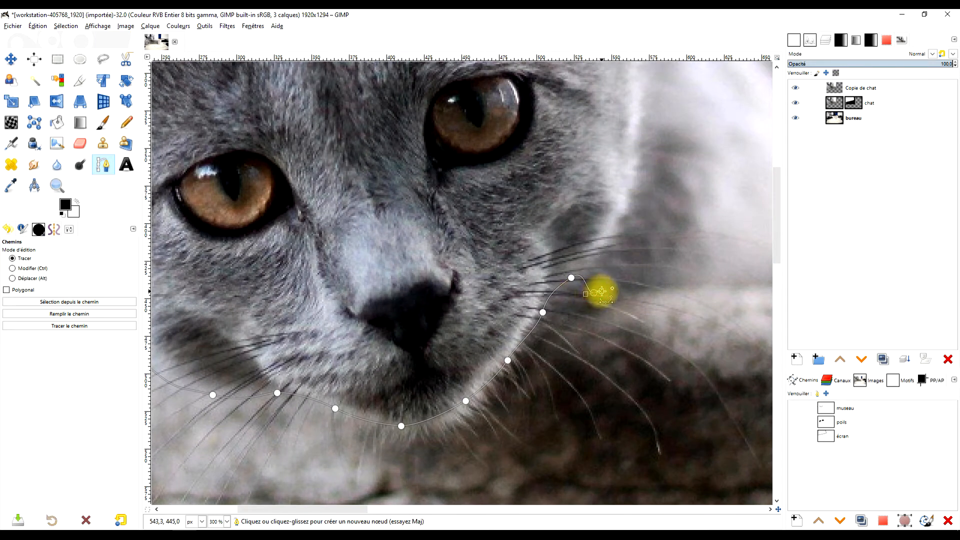
Extend the museau path out past the right whiskers and back across the eyes, close it at its start, and convert it to a selection.
key("ctrl")
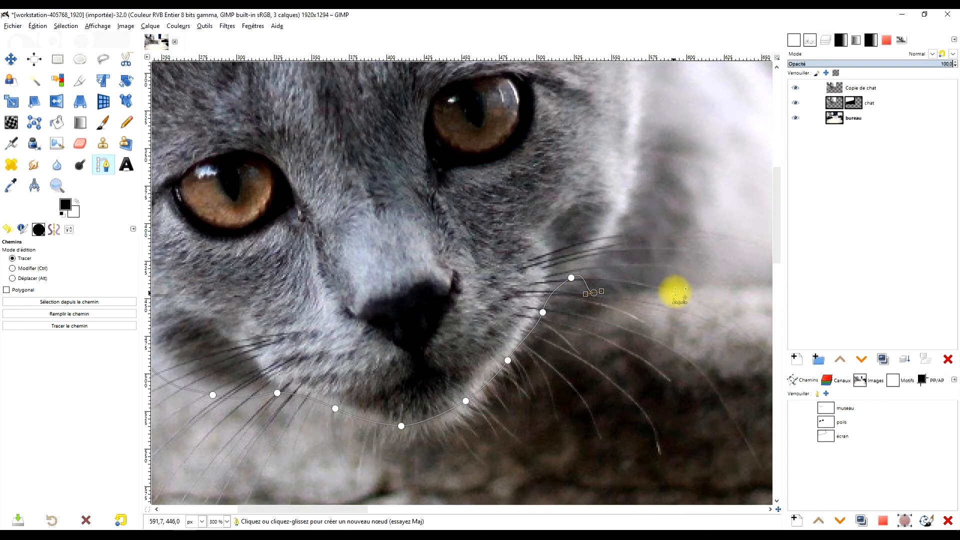
left_click_drag(700, 269, 628, 318)
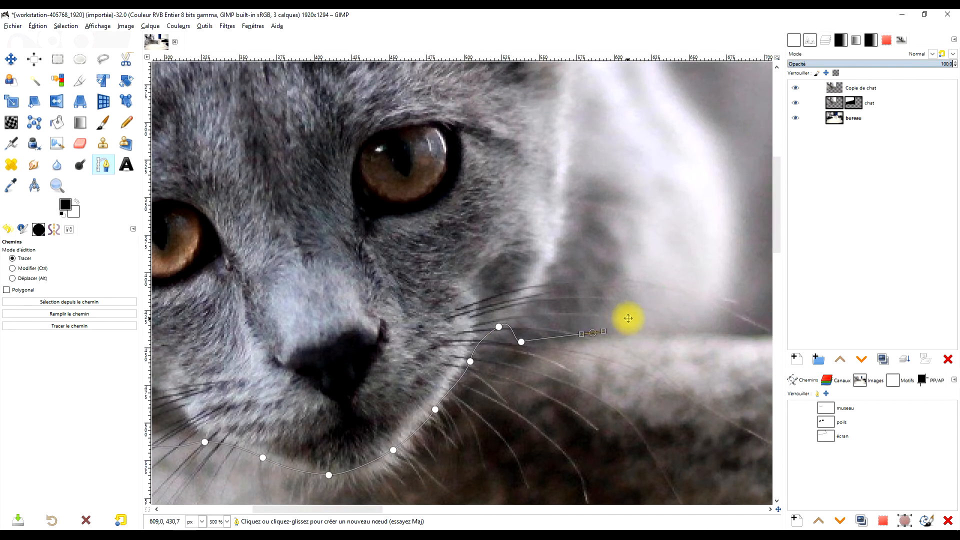
left_click(648, 328)
left_click(612, 168)
scroll(456, 221, "down", 1)
scroll(457, 221, "down", 1)
left_click(388, 203)
left_click(341, 249)
left_click(318, 275, "ctrl")
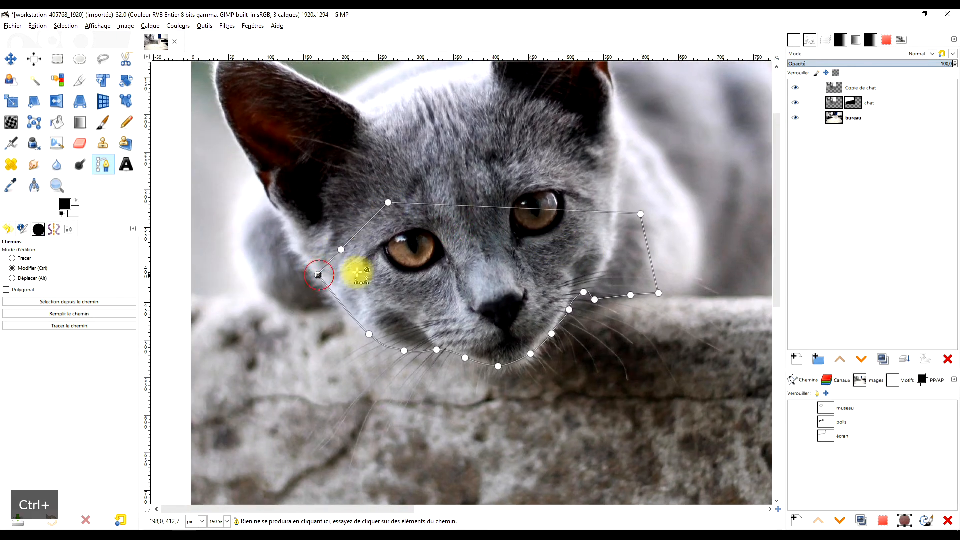
key("Return")
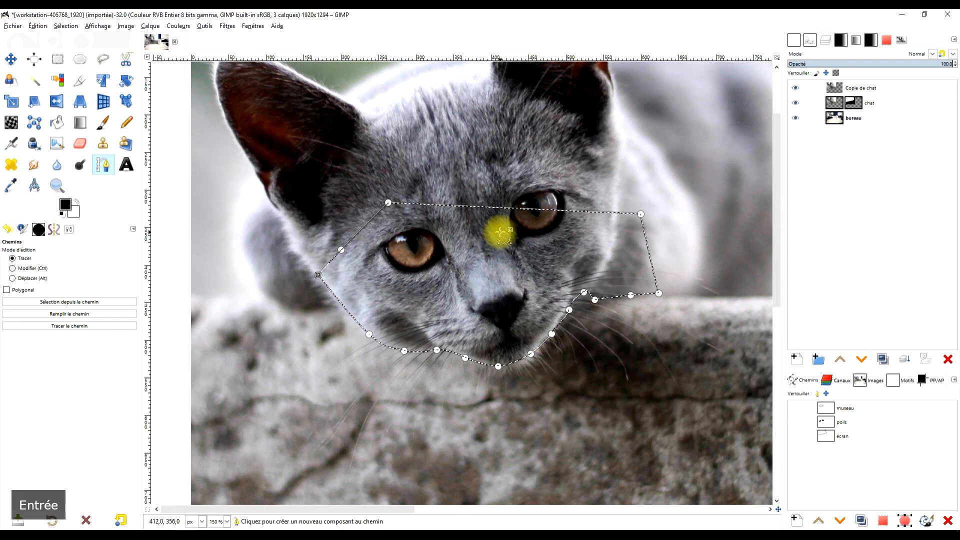
Clear the muzzle selection with the Ellipse Select tool and hide the Copie de chat layer.
left_click(80, 59)
left_click(419, 150)
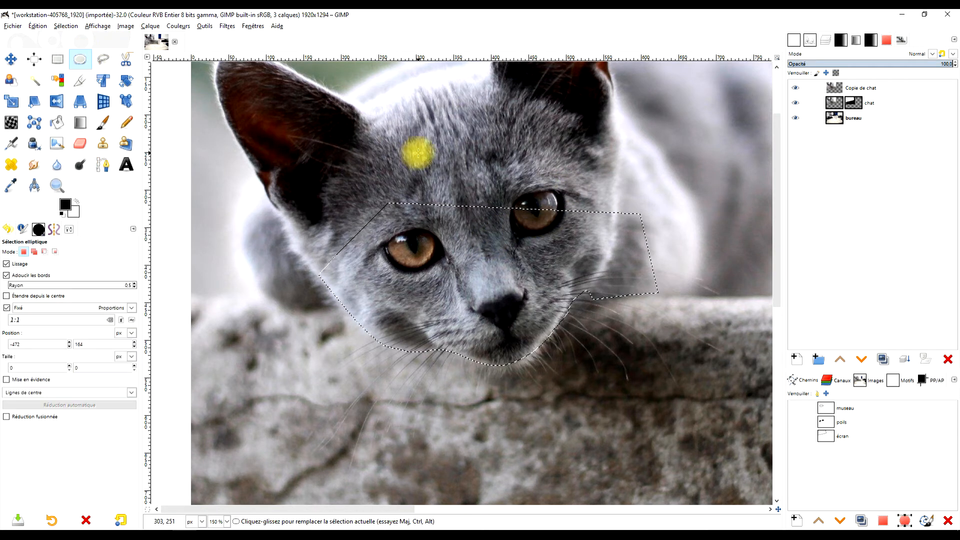
scroll(445, 148, "down", 2)
scroll(434, 156, "up", 1)
scroll(434, 156, "up", 2)
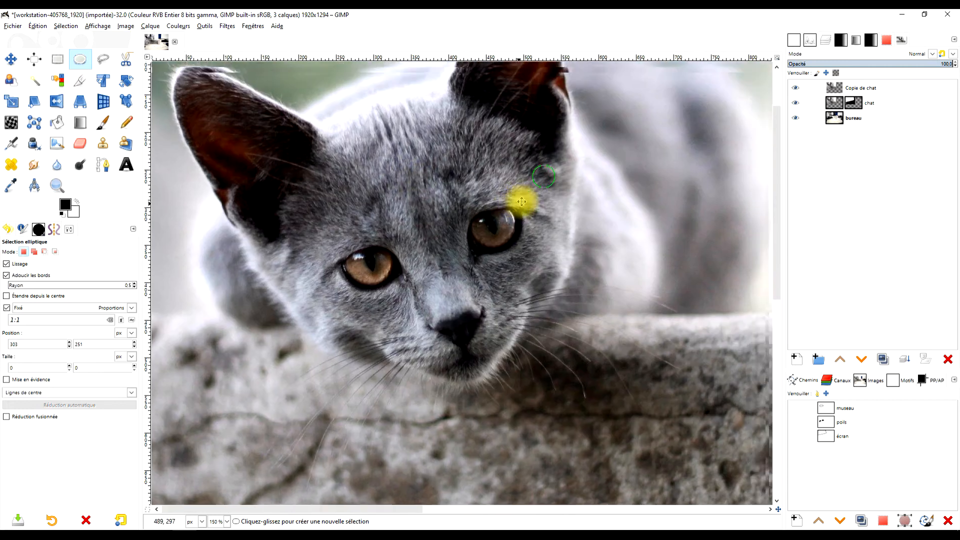
left_click(795, 90)
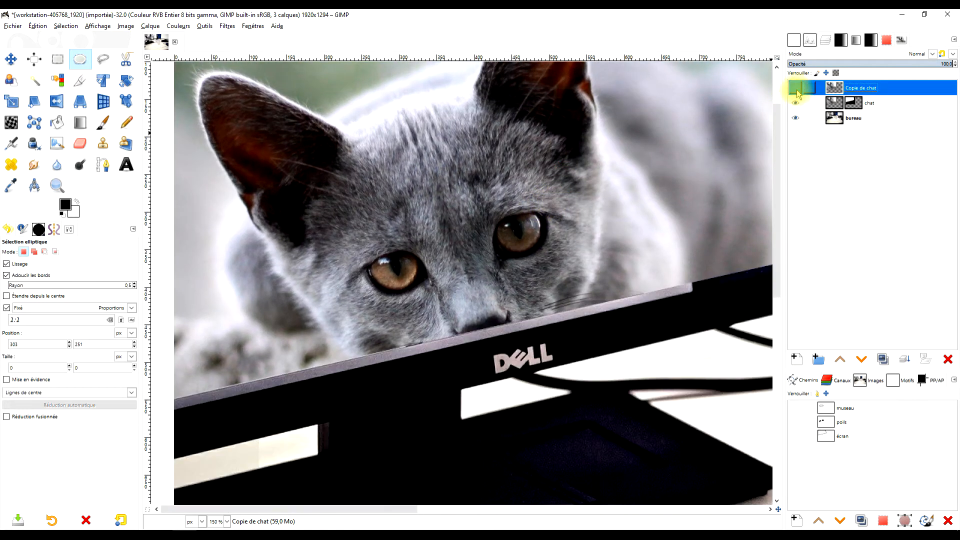
Toggle the visibility of the Copie de chat layer and leave it shown.
left_click(796, 89)
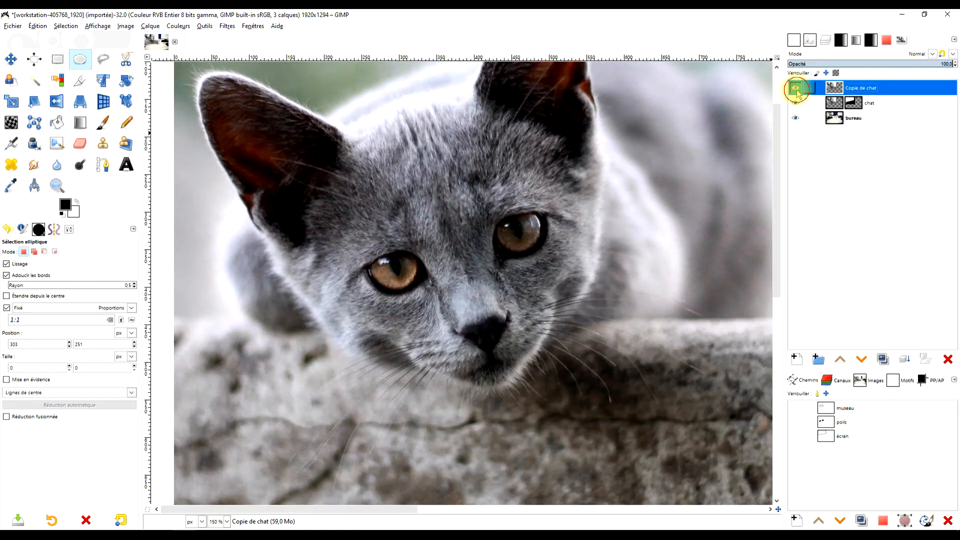
left_click(795, 90)
left_click(796, 89)
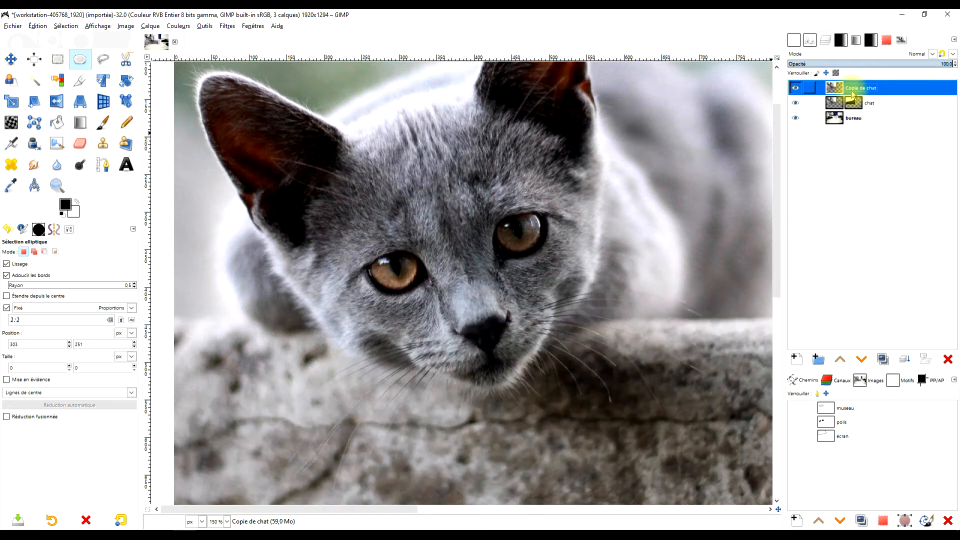
Convert the museau path to a selection and invert that selection.
left_click(826, 409)
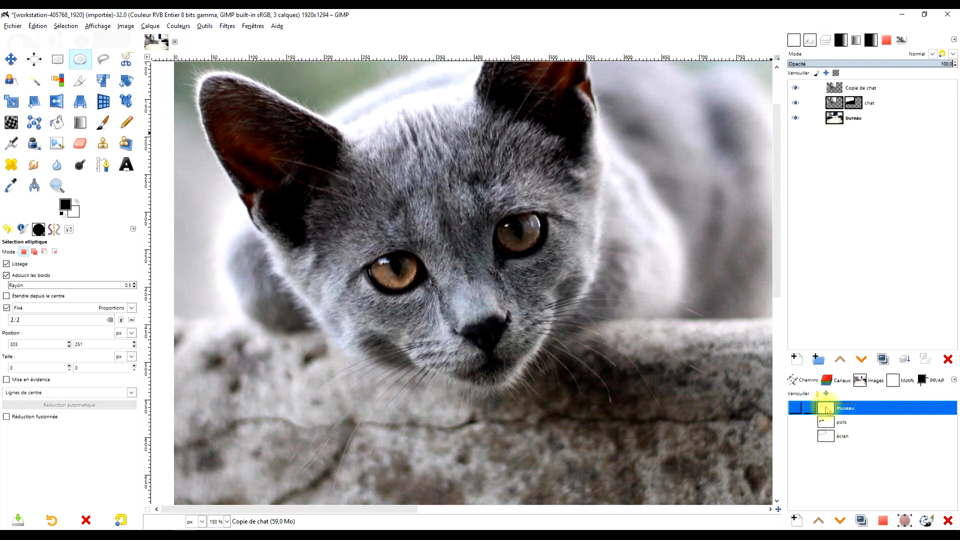
left_click(885, 522)
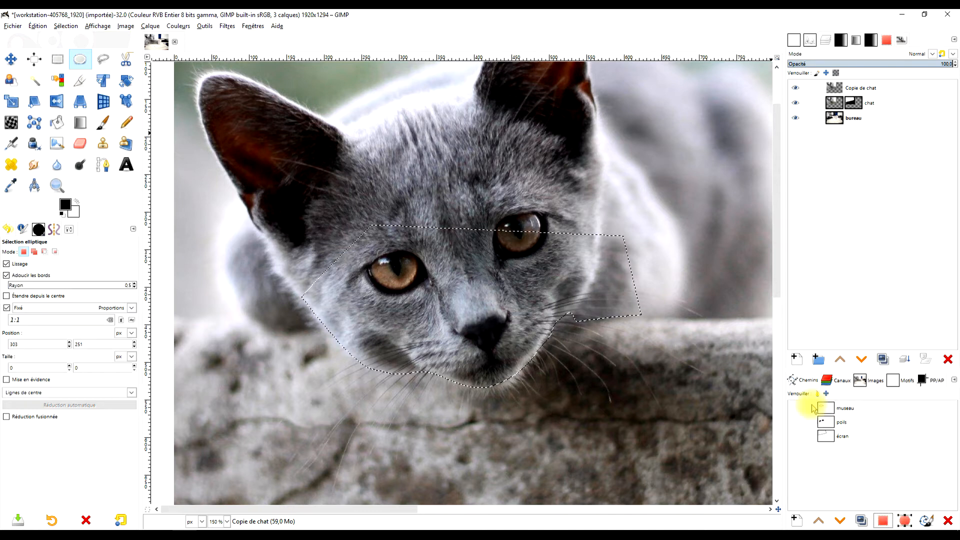
scroll(727, 341, "down", 1)
left_click_drag(684, 325, 599, 243)
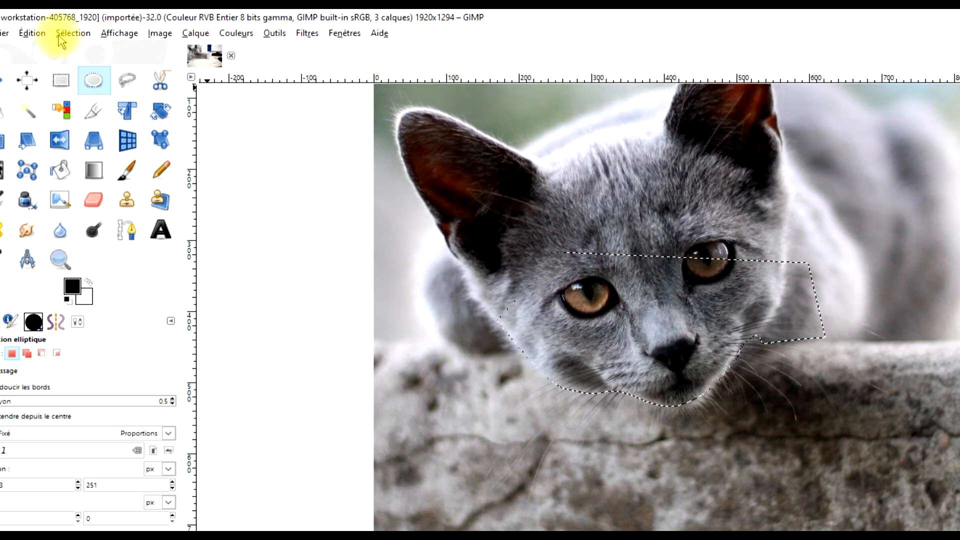
left_click(73, 33)
left_click(84, 77)
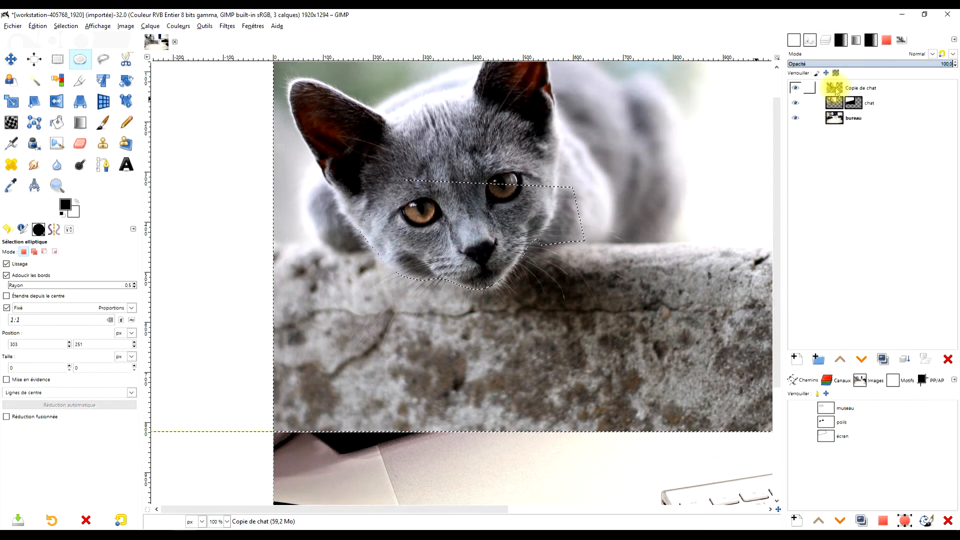
Add a Blanc (opacité complète) layer mask to Copie de chat and fill the inverted selection on it with black.
right_click(836, 90)
left_click(758, 257)
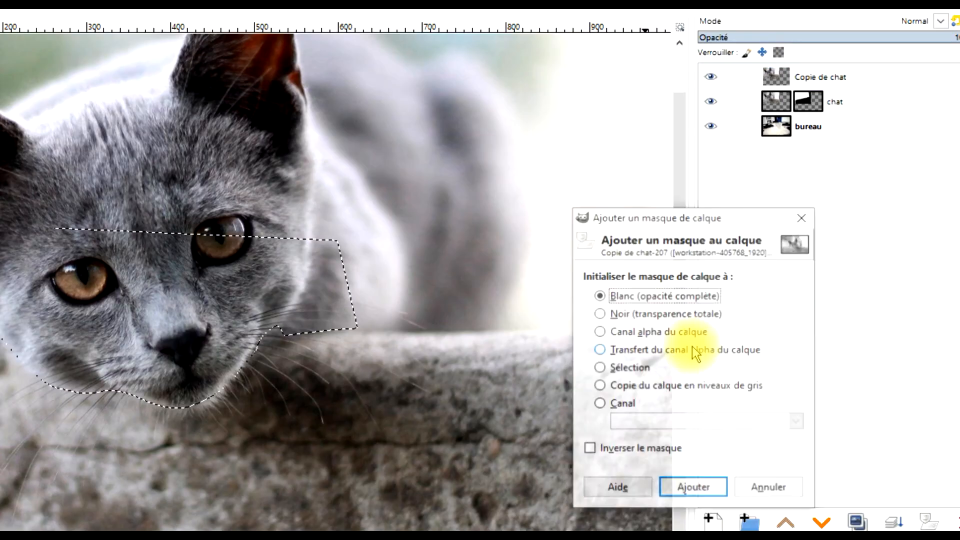
left_click(693, 486)
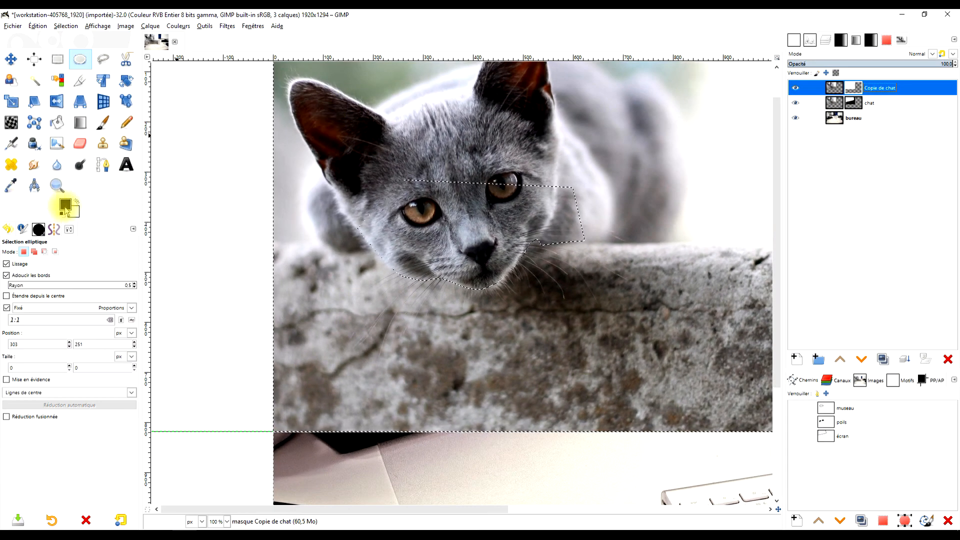
left_click_drag(65, 207, 599, 191)
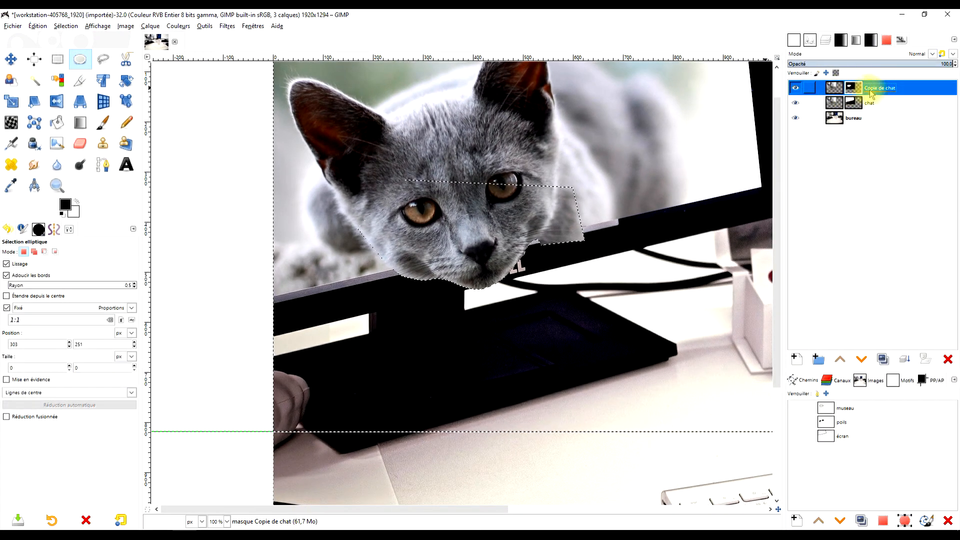
Rename the Copie de chat layer as museau.
double_click(874, 89)
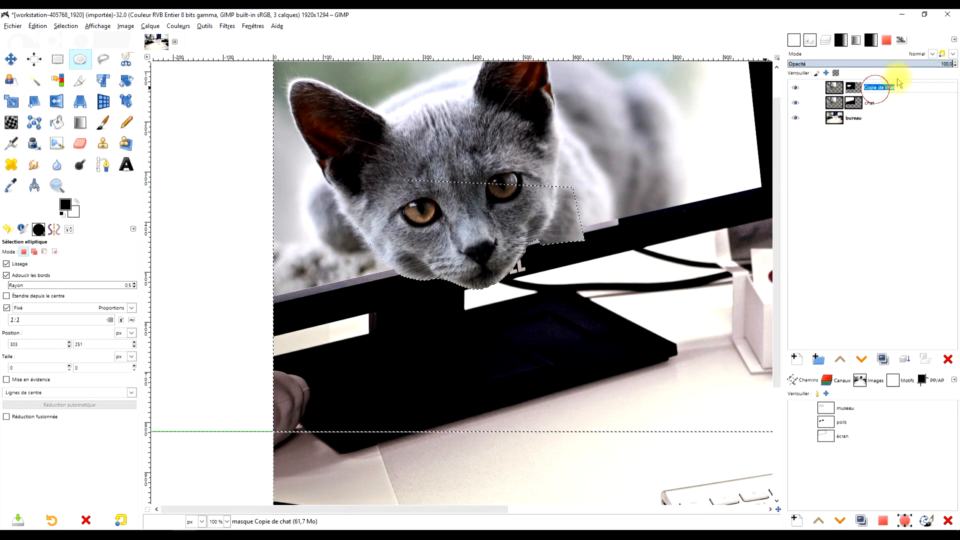
type("museau")
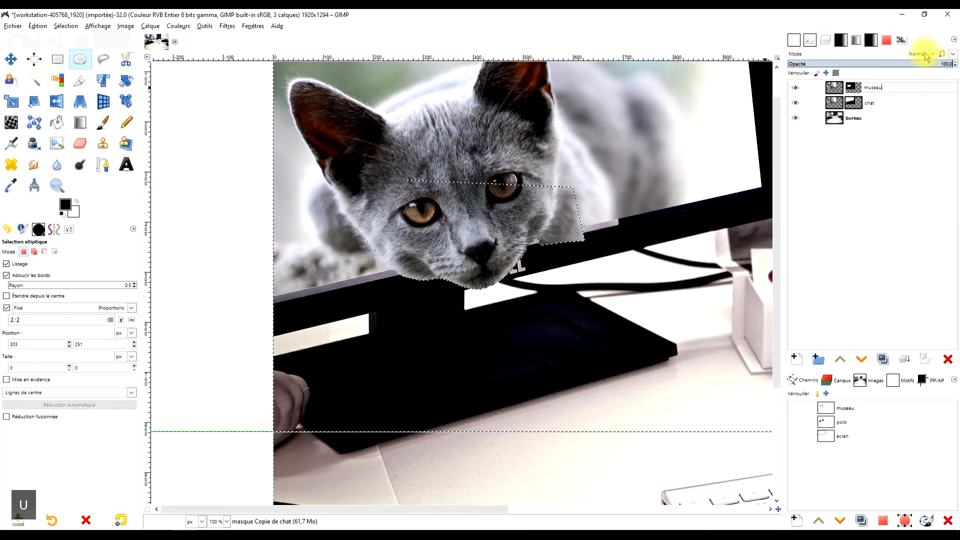
key("Return")
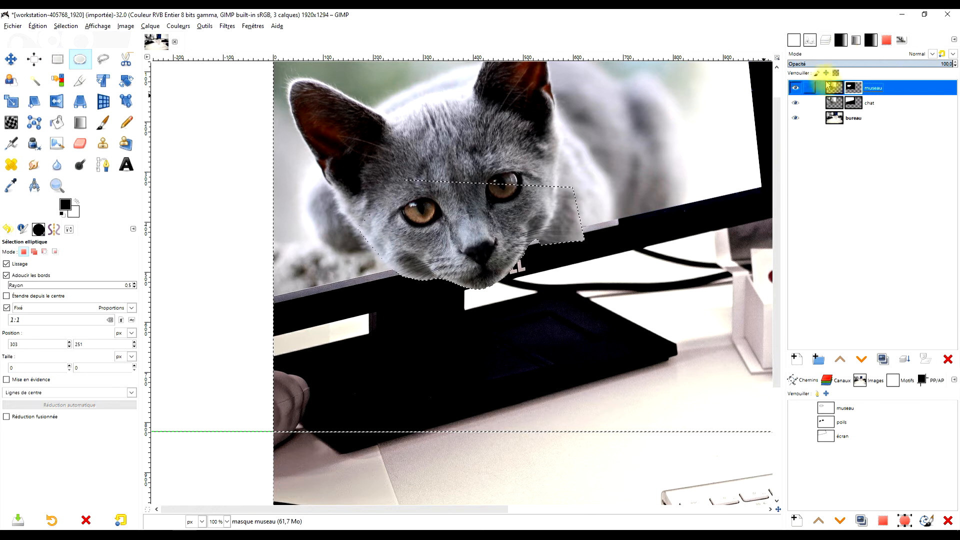
Clear the inverted muzzle selection with the Rectangle Select tool.
key("plus")
left_click(58, 60)
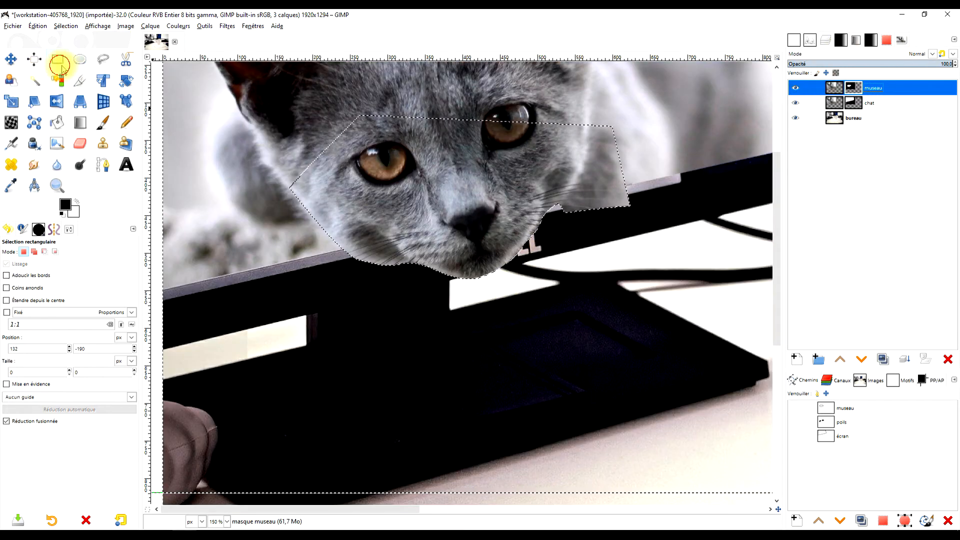
left_click(662, 257)
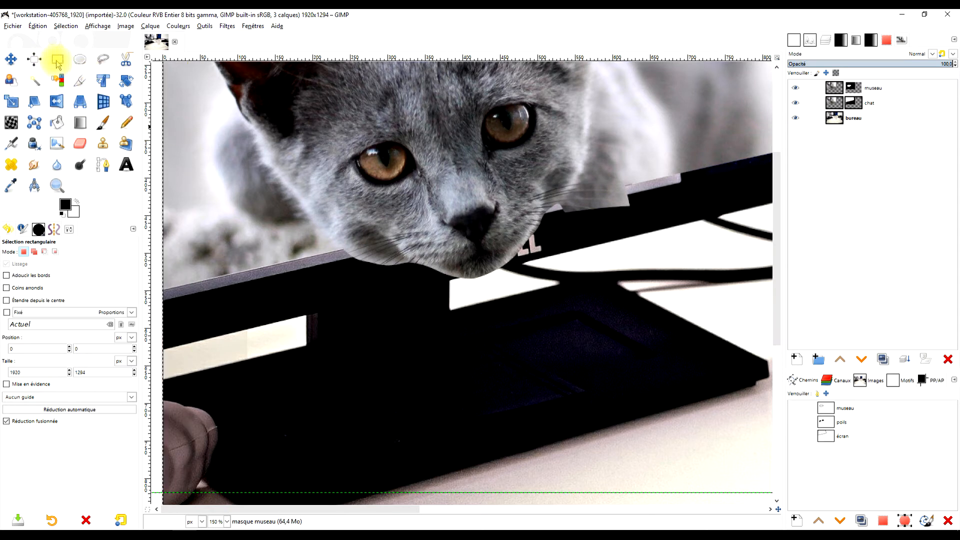
left_click(103, 59)
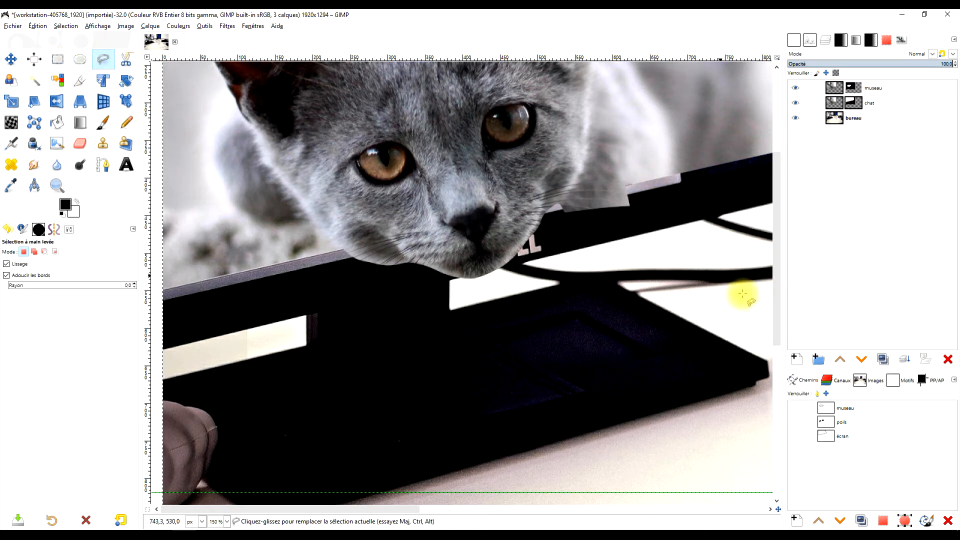
Edit the museau path by moving its nodes beyond the right whiskers up onto the monitor screen's lower edge.
double_click(828, 407)
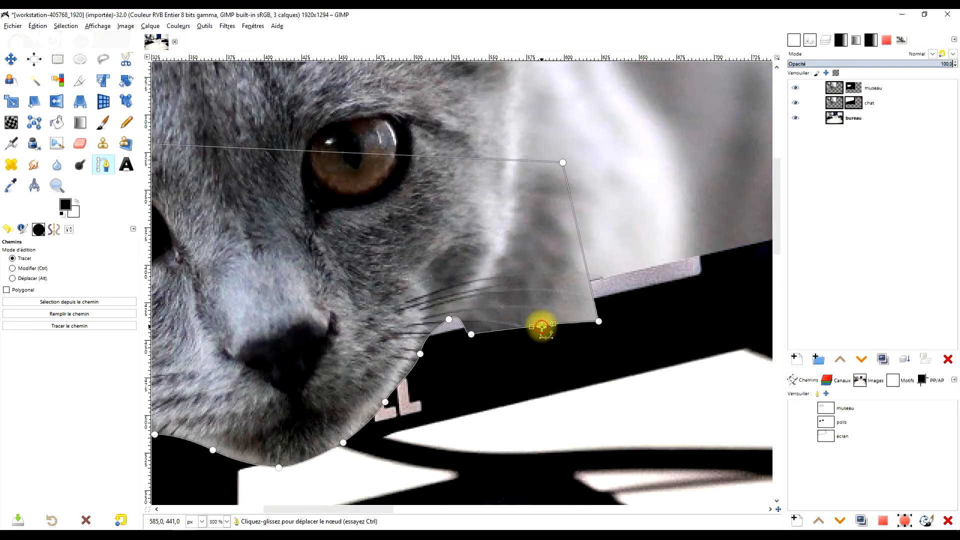
left_click_drag(544, 327, 541, 290)
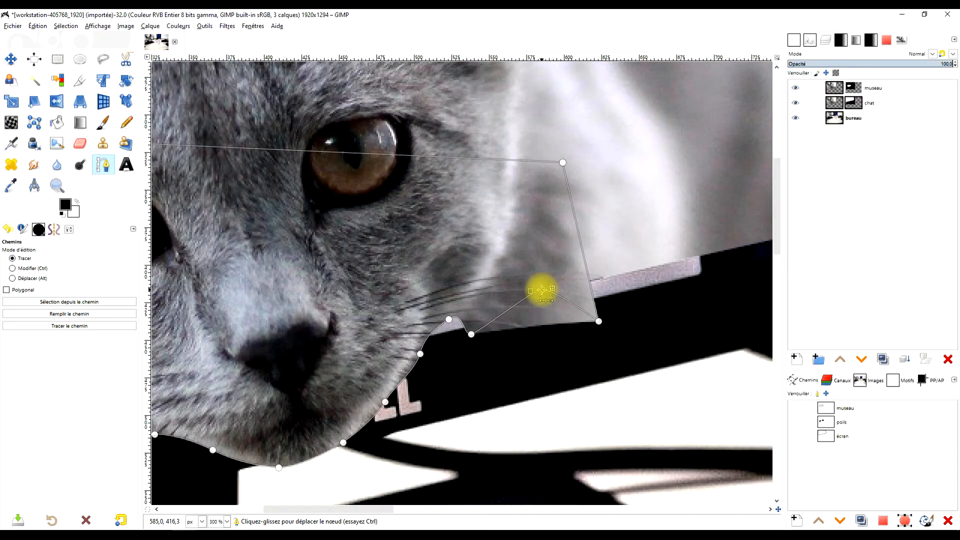
left_click_drag(600, 321, 592, 280)
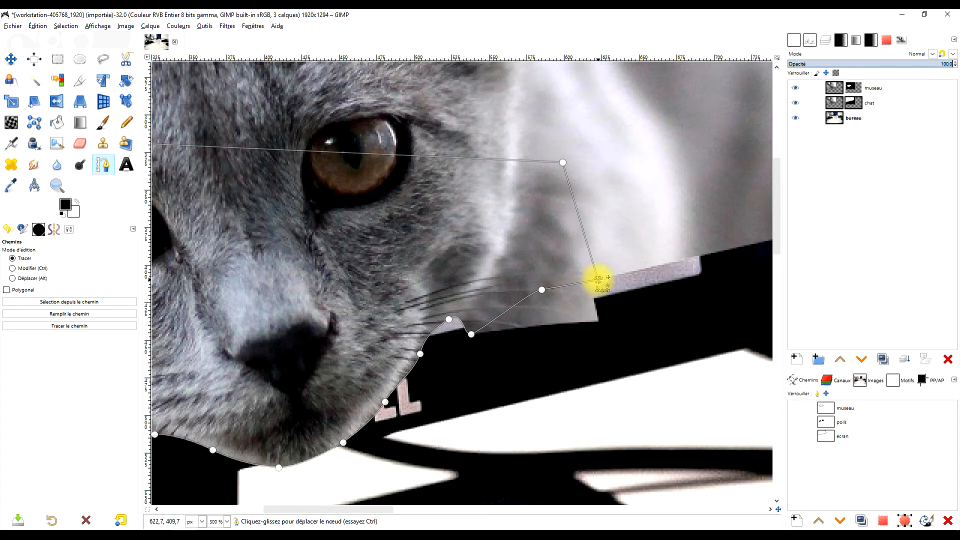
left_click_drag(471, 324, 476, 303)
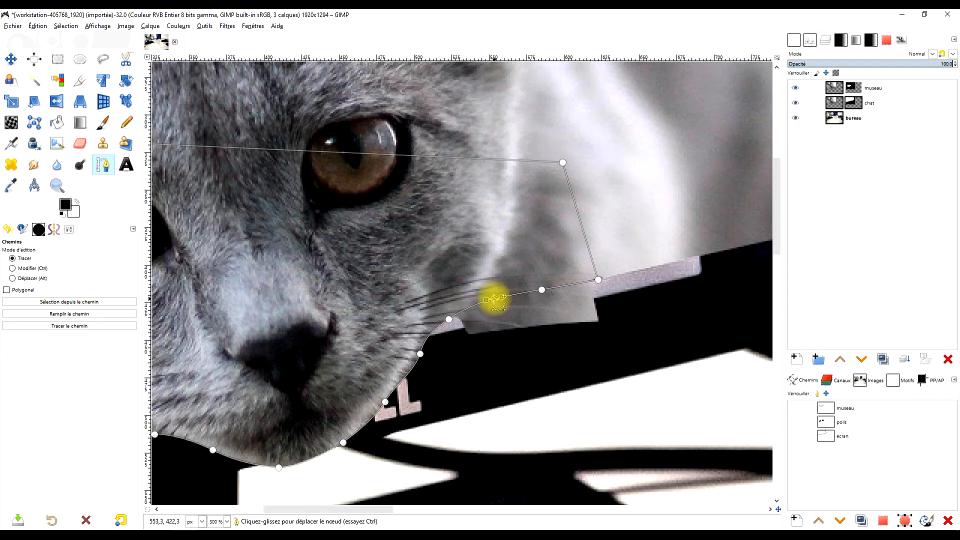
scroll(565, 285, "down", 2)
scroll(570, 285, "up", 1)
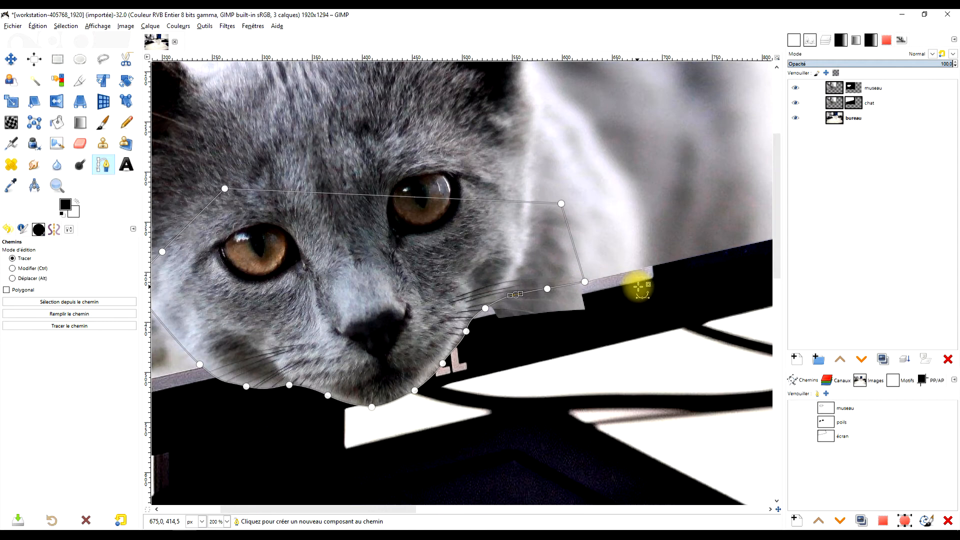
left_click_drag(638, 286, 614, 326)
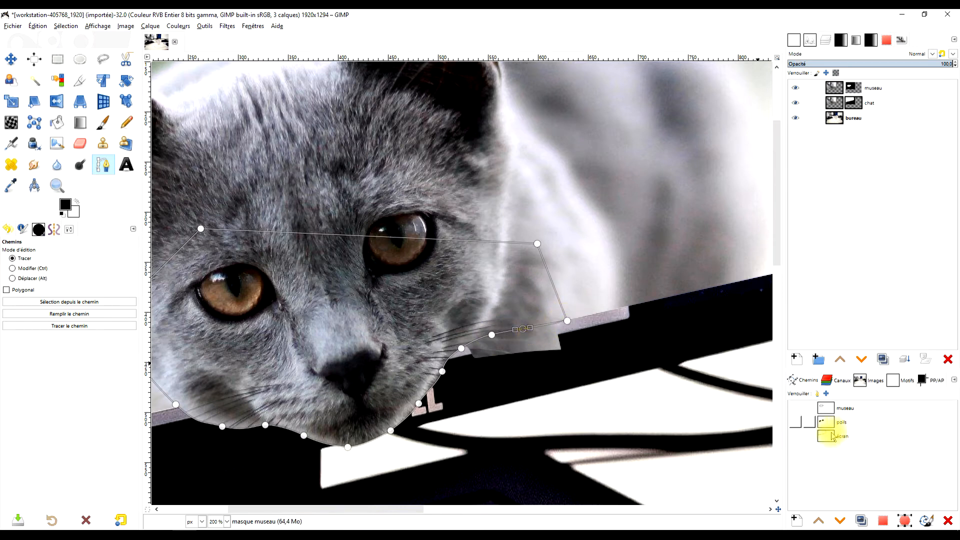
Show the écran path as a guide and align the museau nodes near the right whiskers with its line.
left_click(797, 438)
scroll(502, 333, "up", 3)
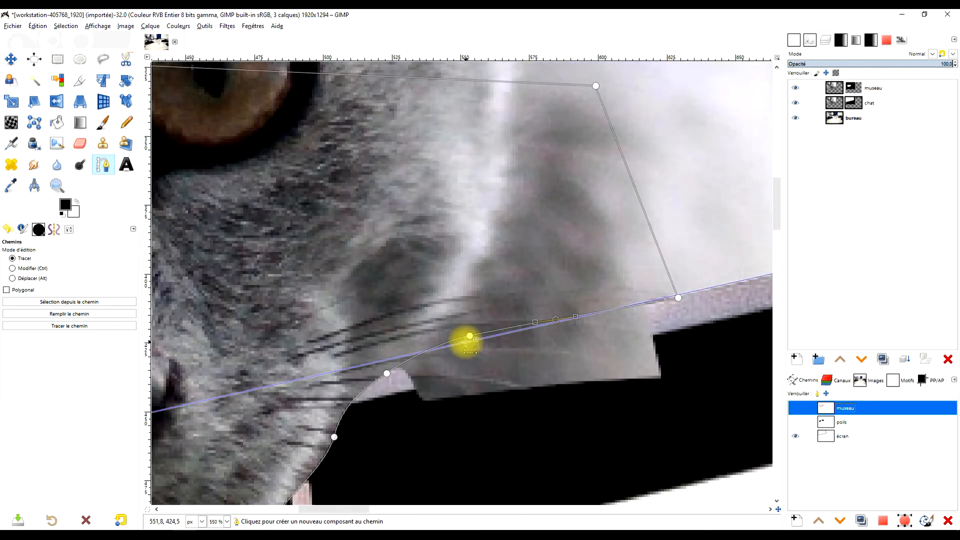
left_click_drag(469, 335, 469, 340)
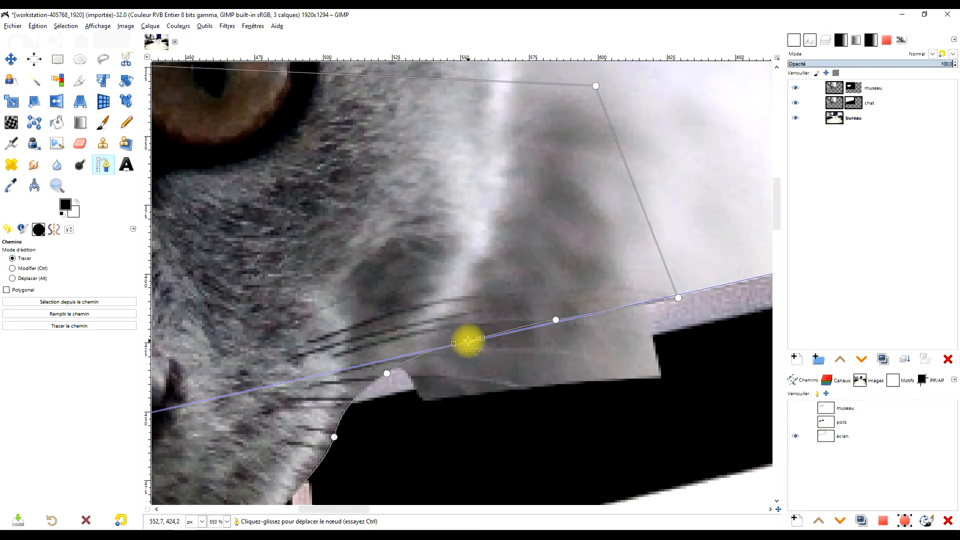
left_click(555, 320)
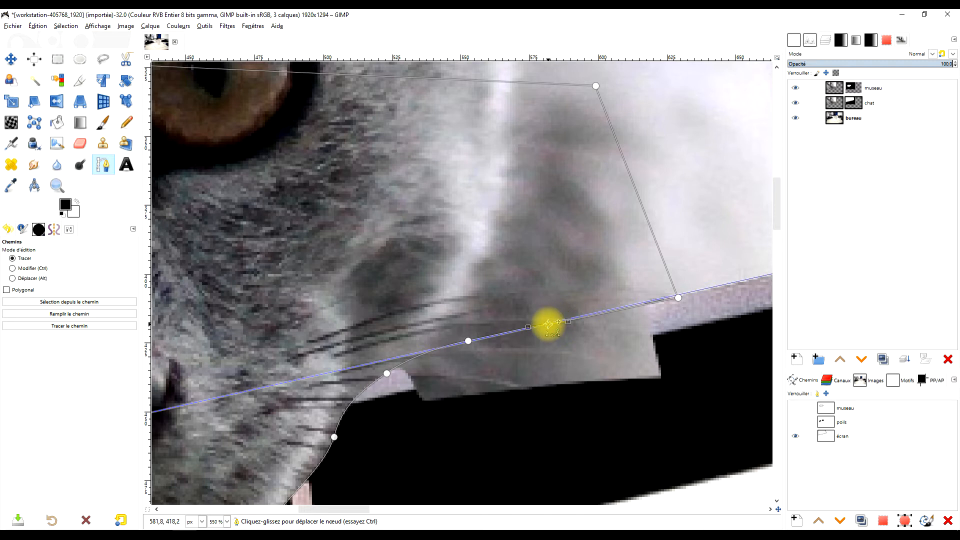
scroll(602, 315, "down", 4)
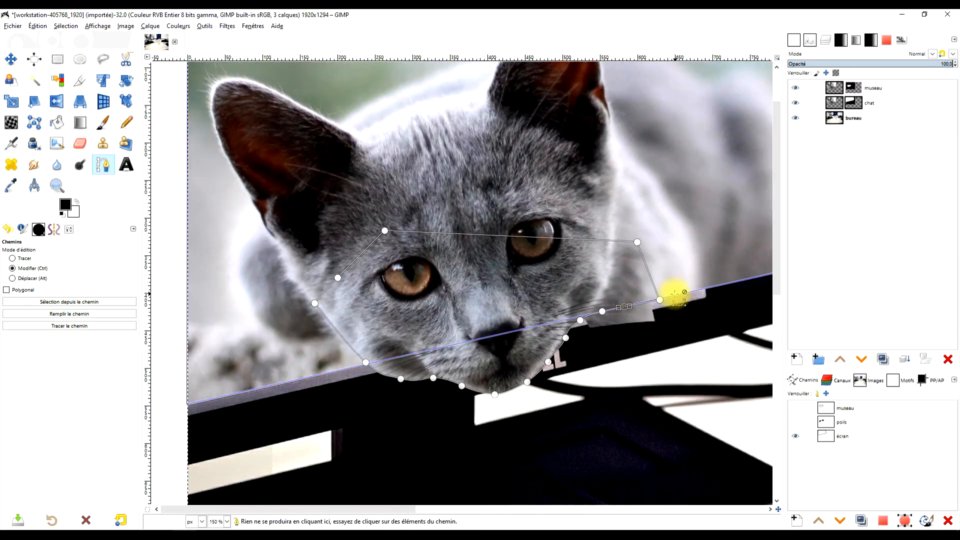
Hide the écran path, then convert the corrected museau path to an inverted selection.
left_click(795, 436)
left_click(830, 408)
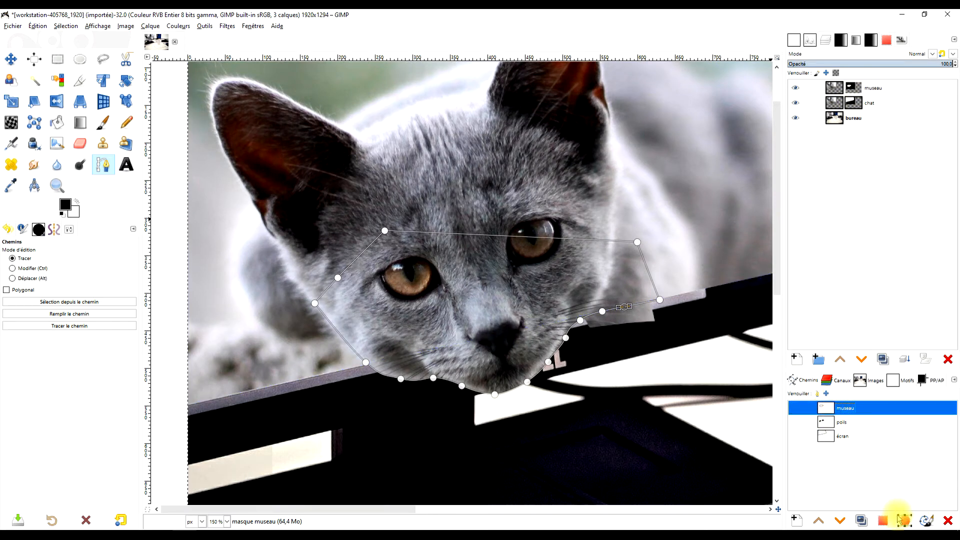
left_click(884, 521)
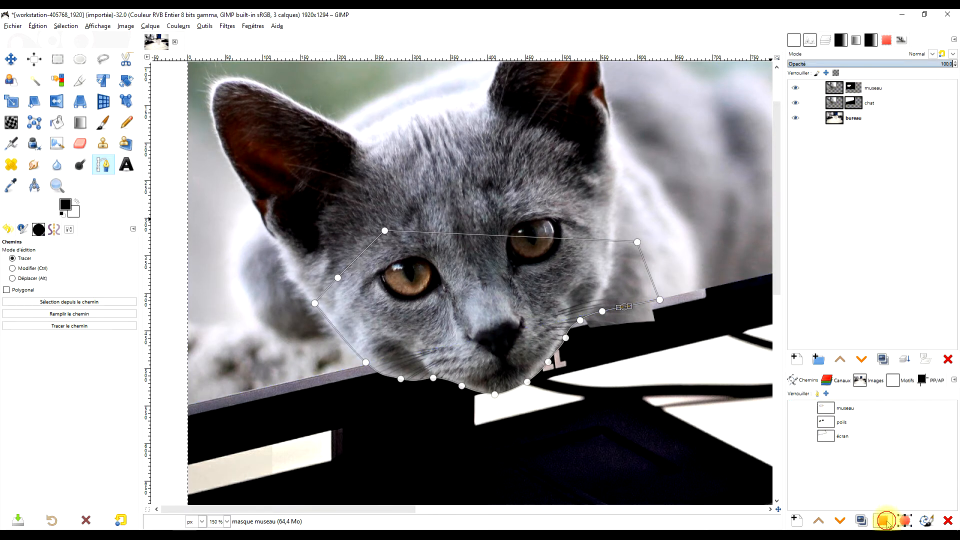
left_click(66, 26)
key("Escape")
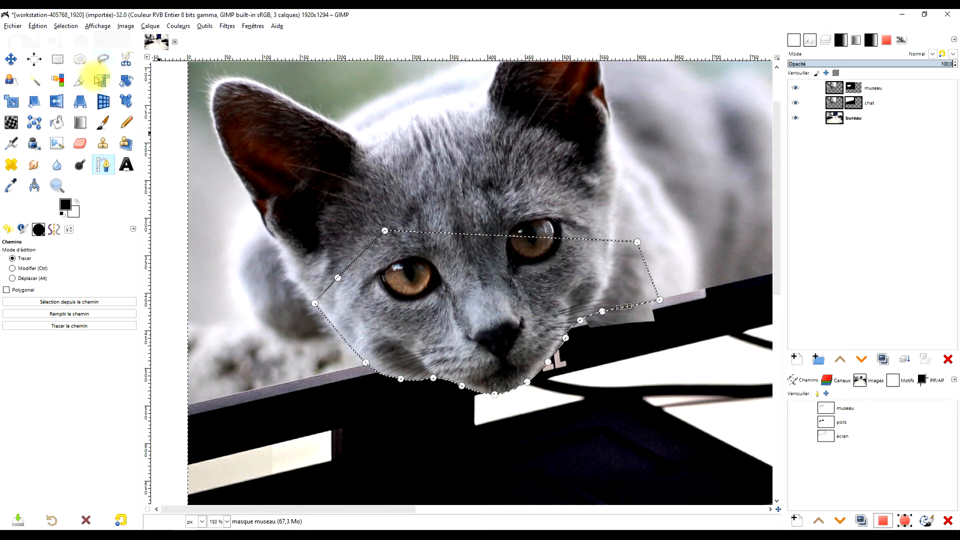
Fill the inverted selection on the museau layer mask with black and clear the selection with the Rectangle Select tool.
left_click(64, 214)
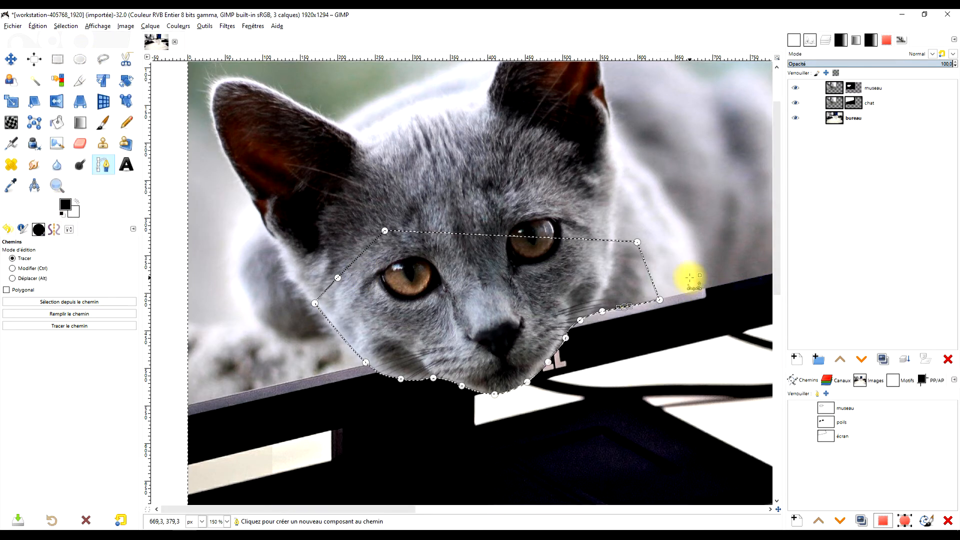
left_click(57, 59)
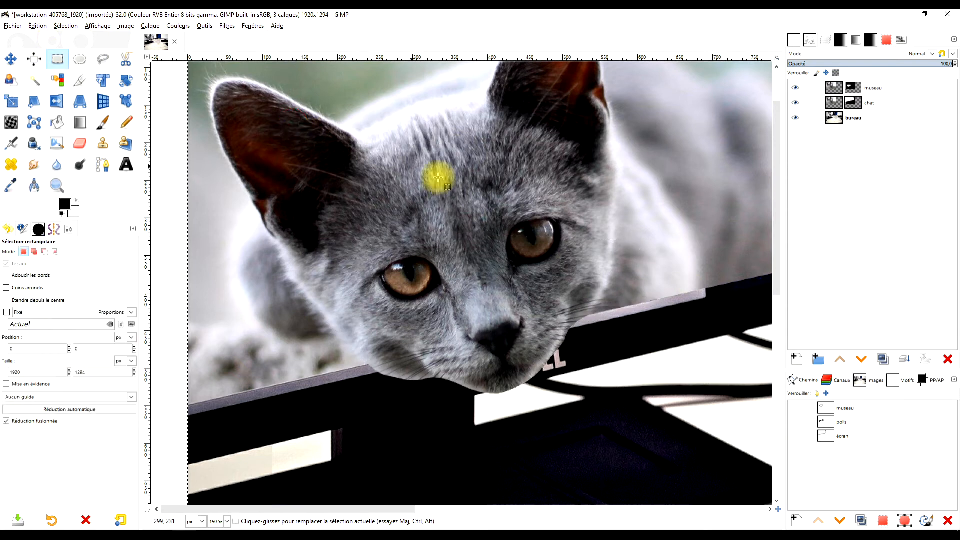
scroll(398, 367, "up", 2)
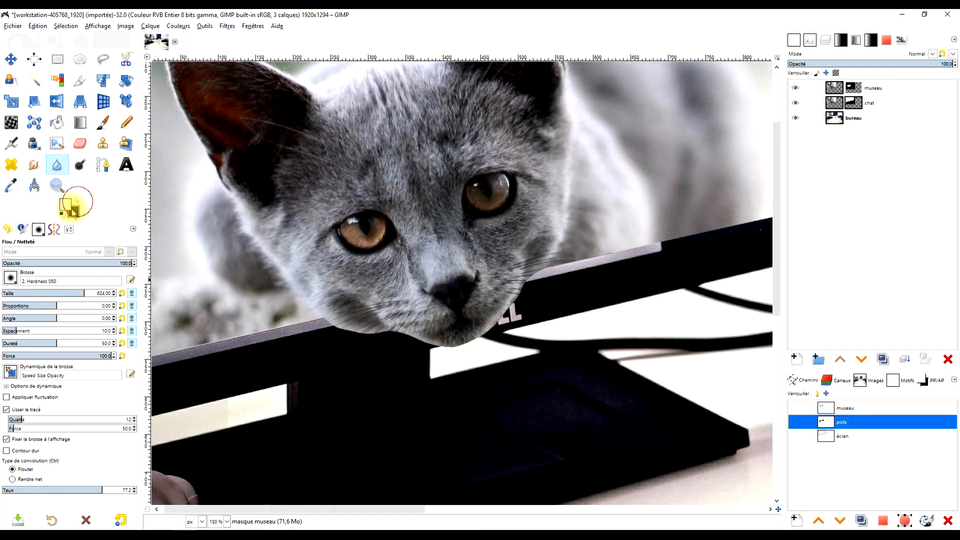
Target the museau layer mask with the poils path selected, and set the Paintbrush opacity to 35.4.
left_click(855, 92)
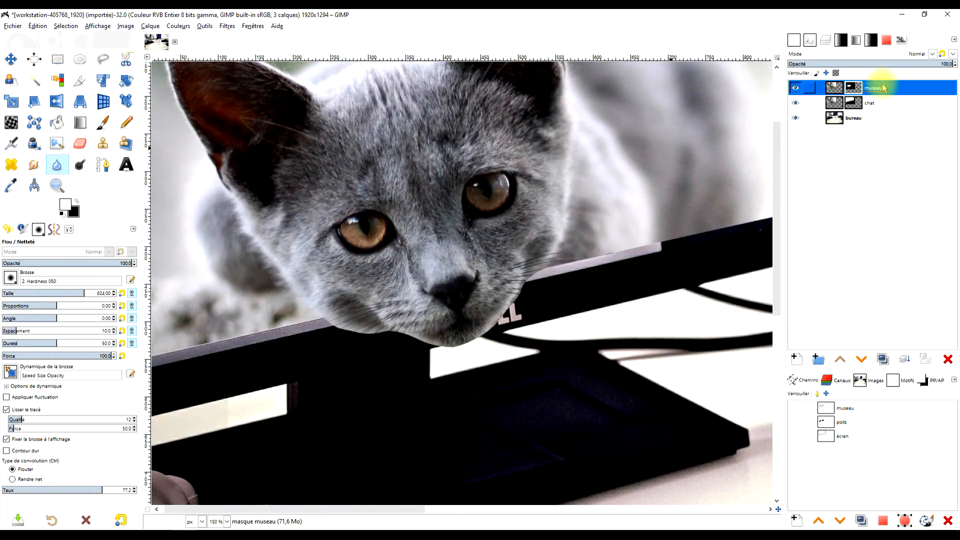
left_click(833, 422)
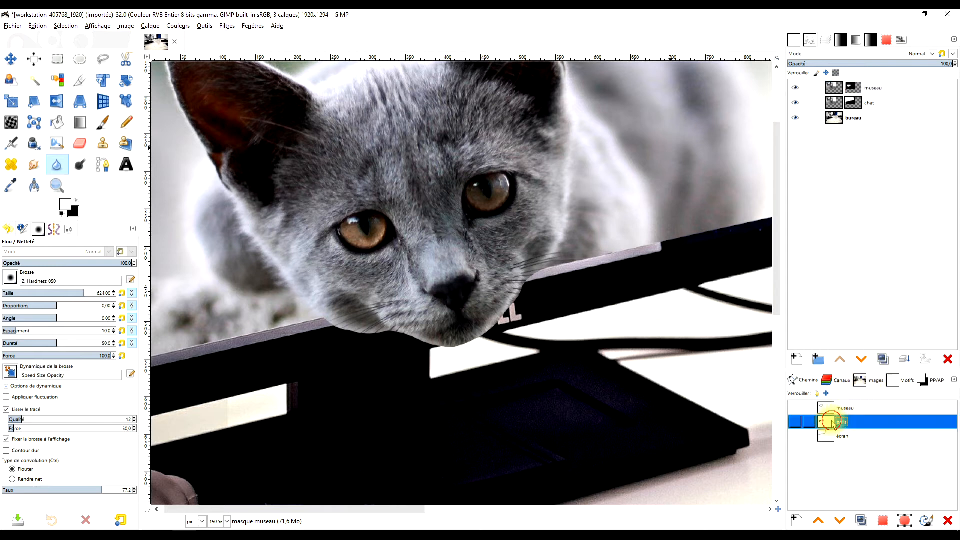
left_click(101, 122)
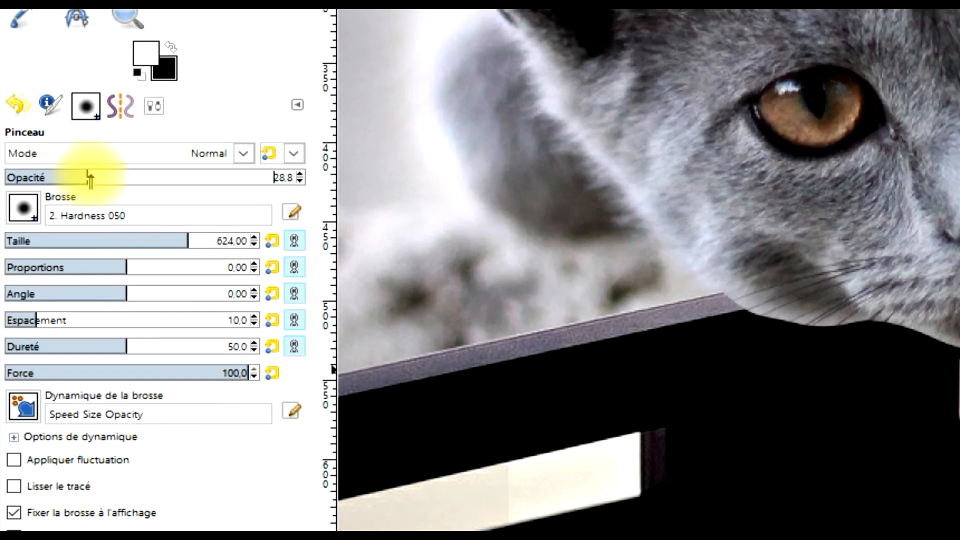
left_click_drag(53, 229, 68, 231)
left_click_drag(114, 160, 119, 160)
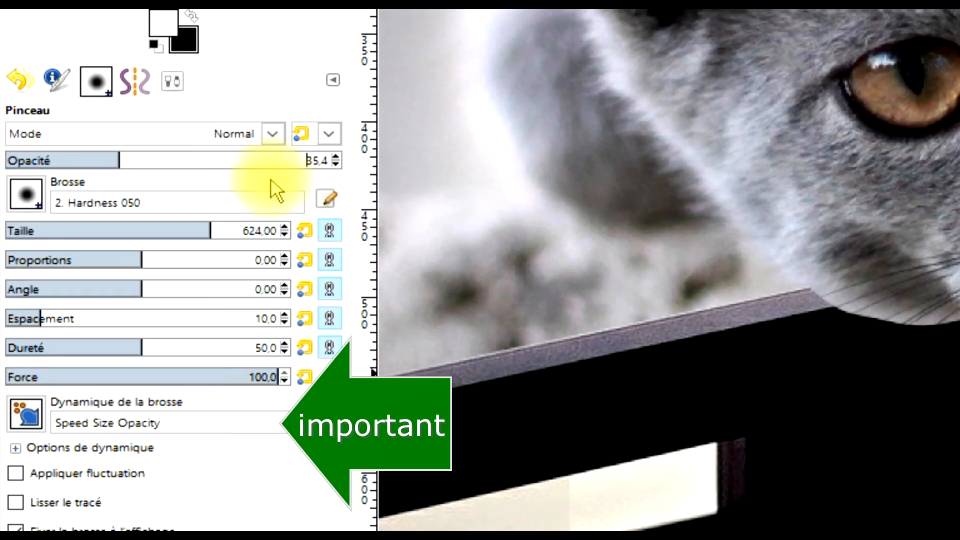
Keep the 2. Hardness 050 brush for the Paintbrush and set its size to 3.
left_click(29, 197)
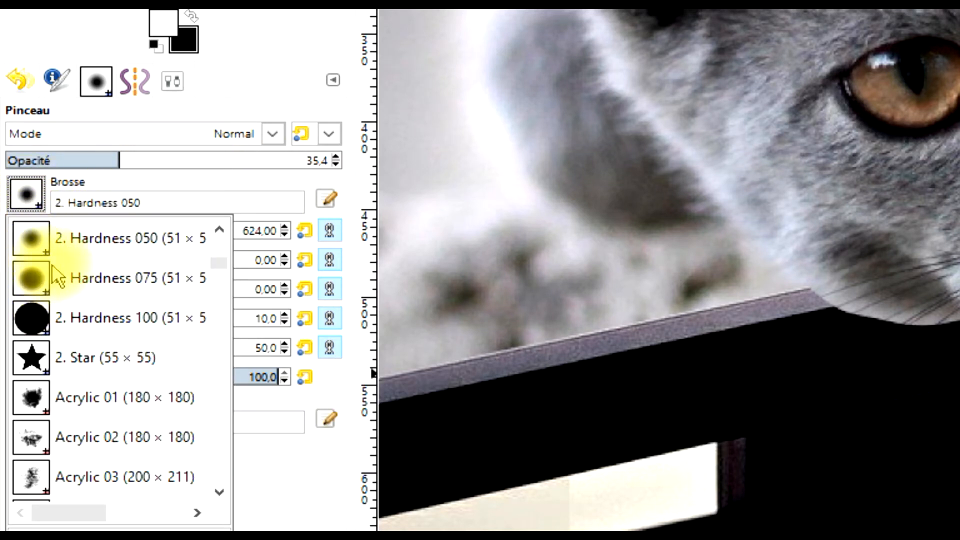
scroll(25, 275, "up", 3)
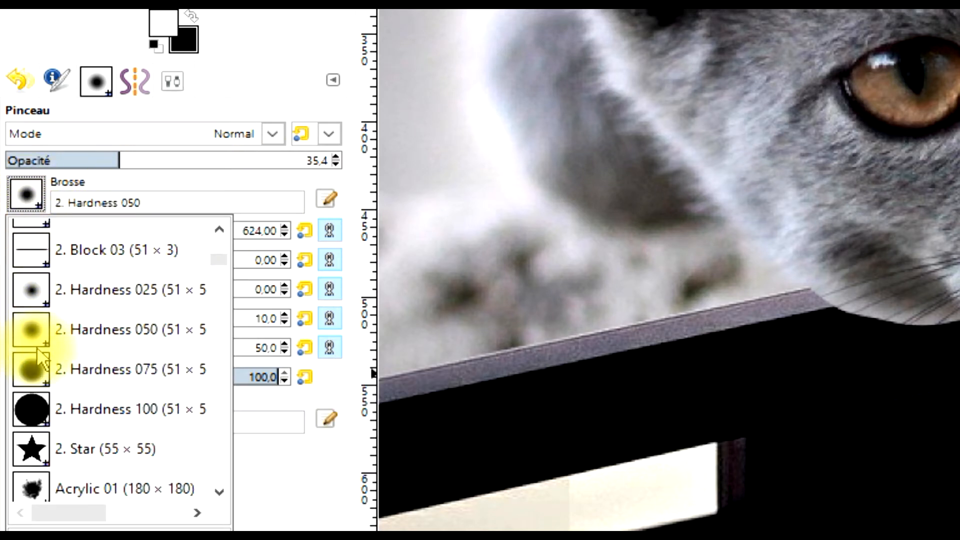
left_click(277, 65)
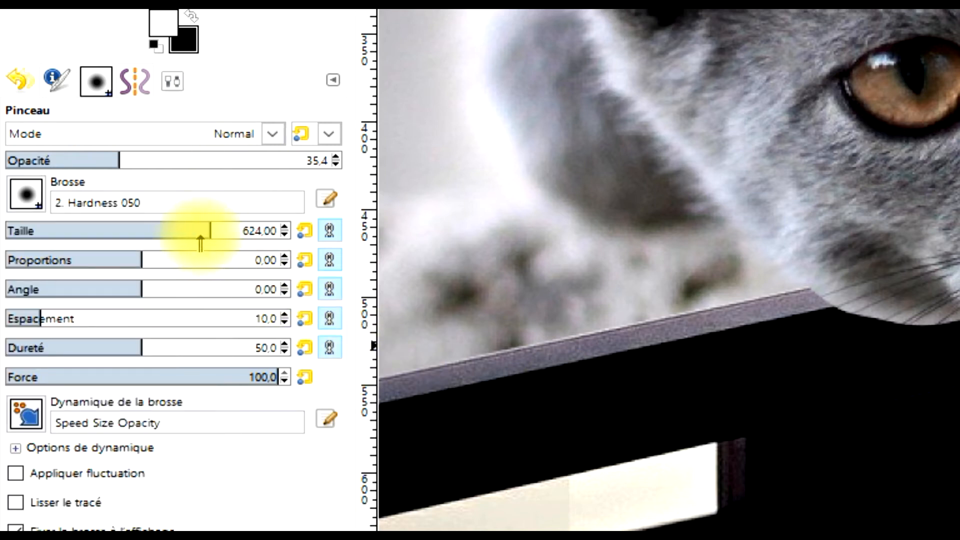
left_click_drag(207, 226, 21, 231)
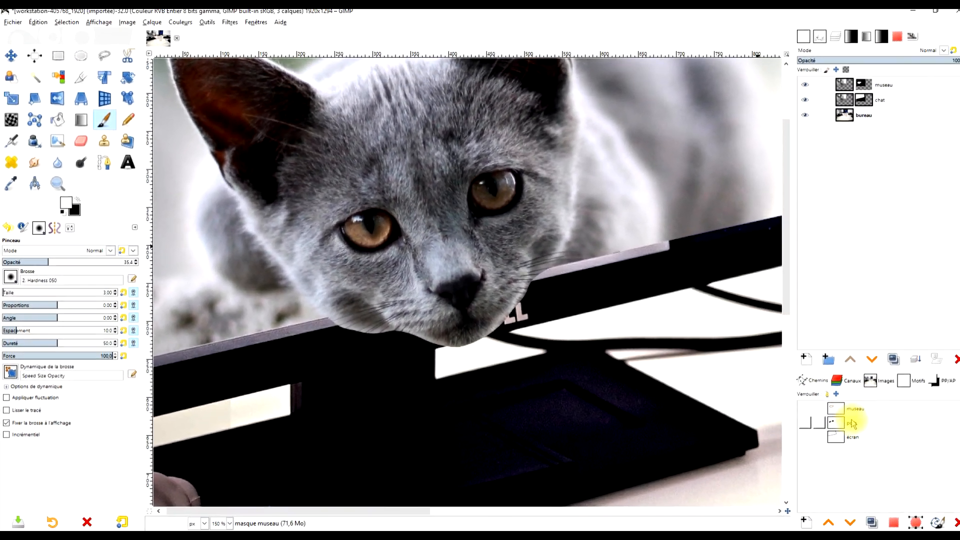
Stroke the poils path on the museau mask with the Paintbrush, emulating brush dynamics.
left_click(956, 433)
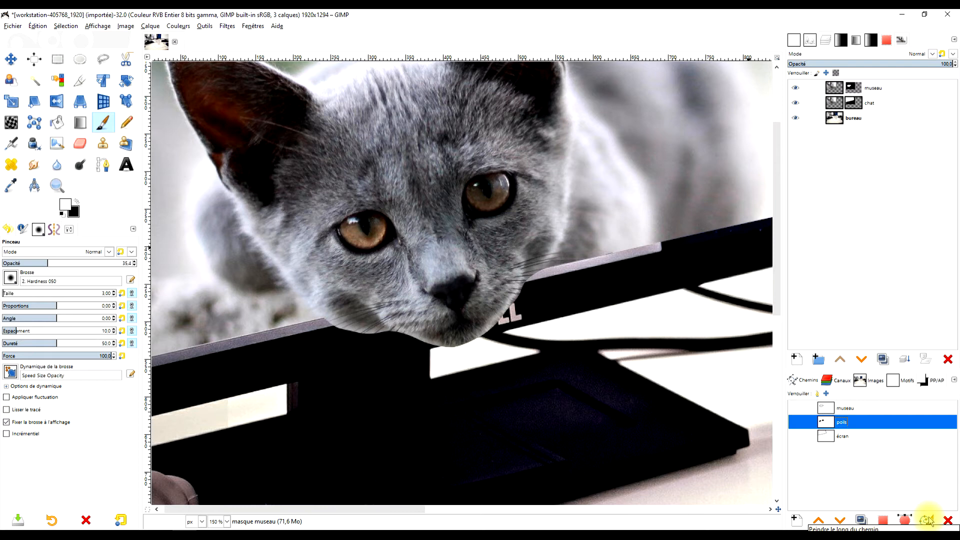
left_click(928, 520)
left_click_drag(890, 361, 419, 32)
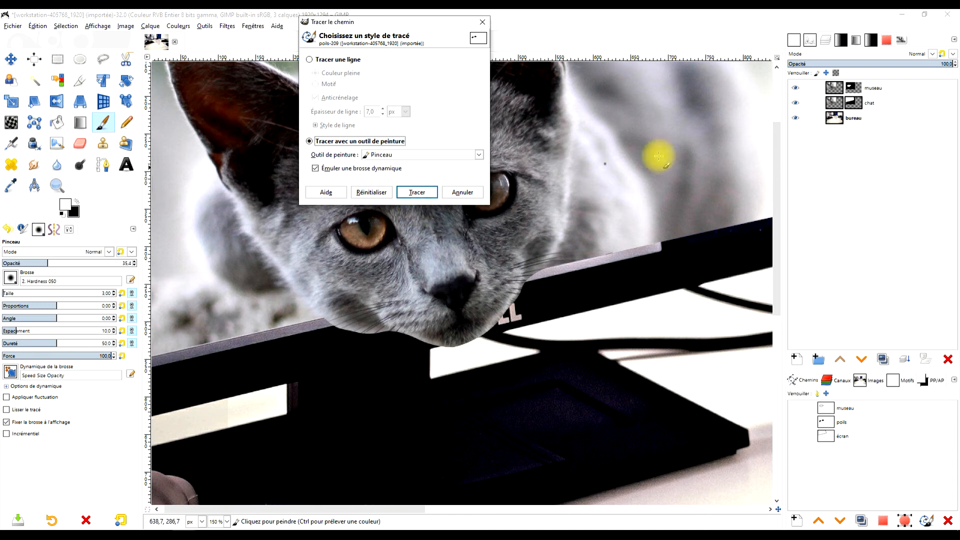
left_click(417, 192)
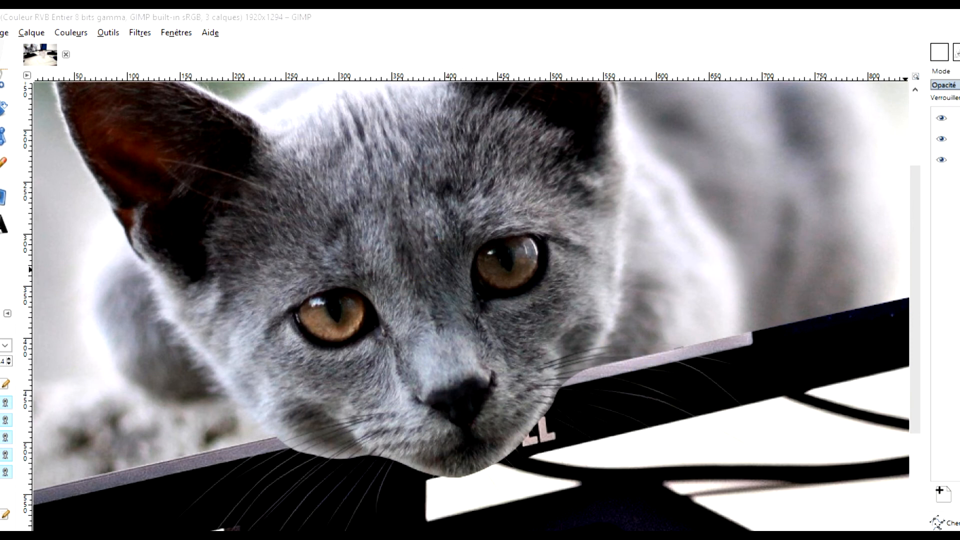
Stroke the poils path a second time with the same Paintbrush settings to strengthen the whiskers.
left_click_drag(957, 476, 243, 23)
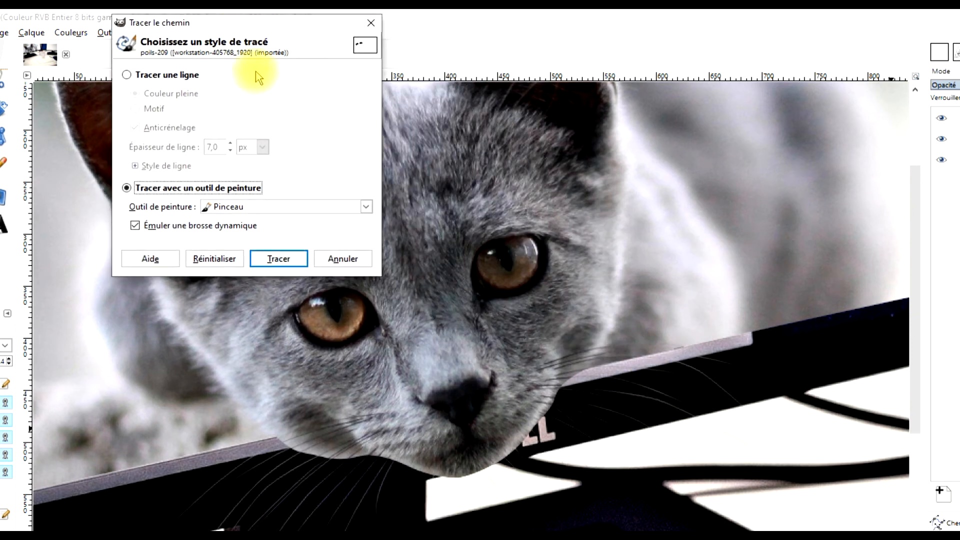
left_click(270, 259)
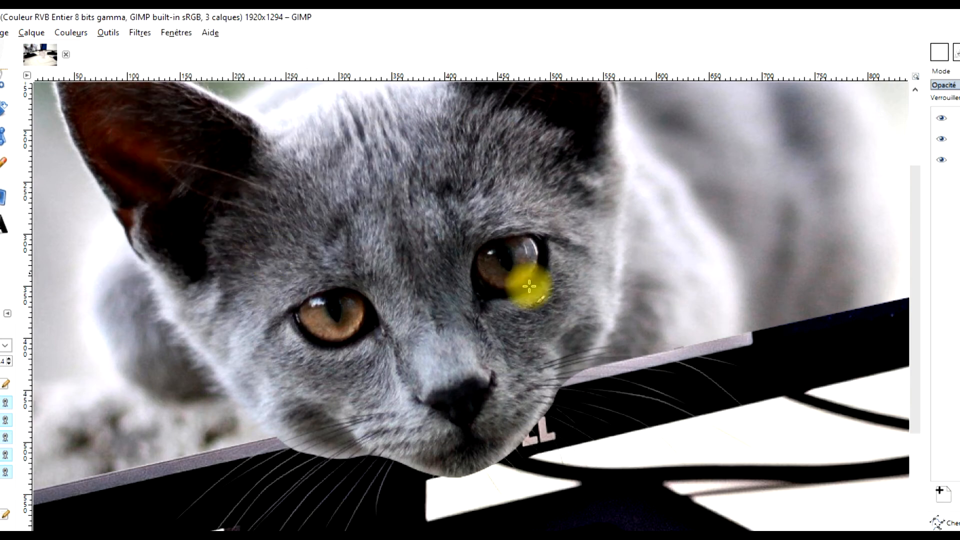
scroll(588, 338, "down", 2)
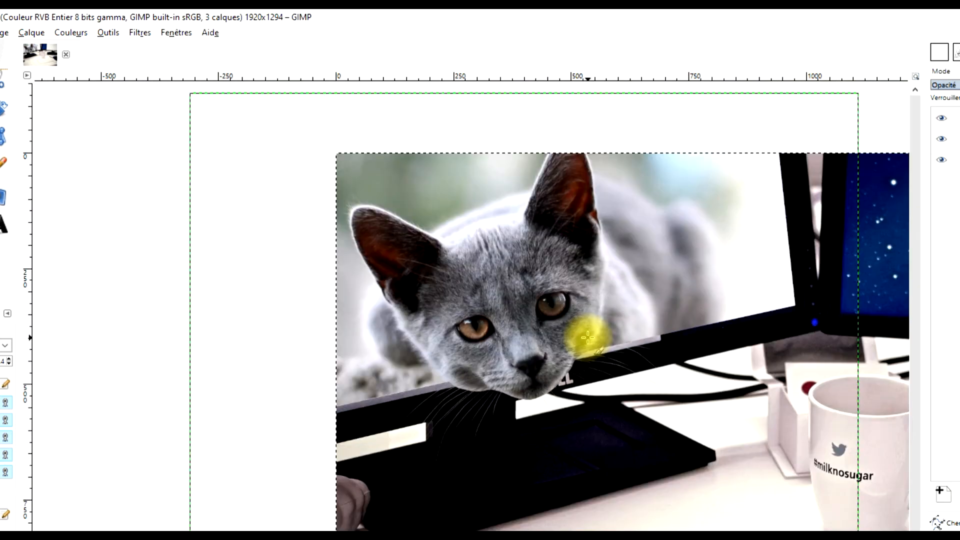
scroll(515, 357, "up", 1)
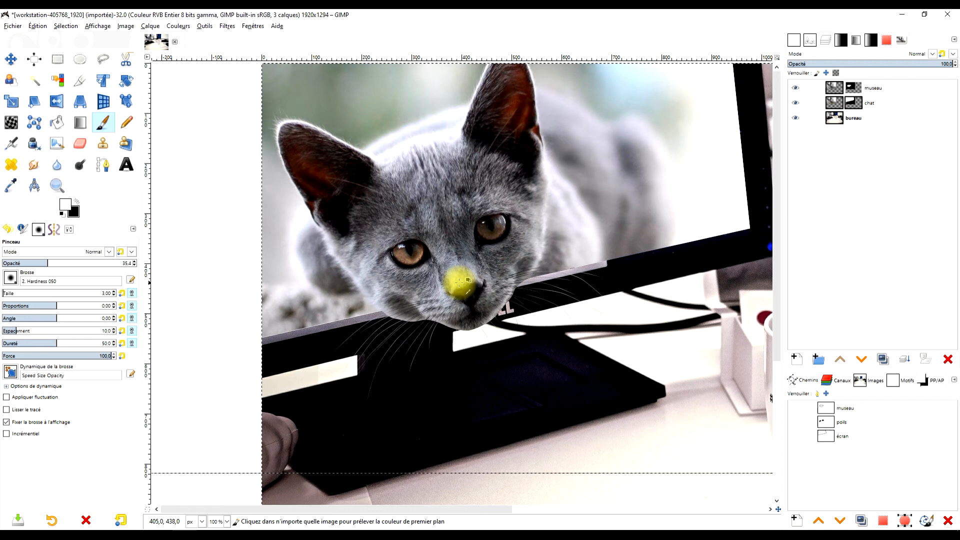
scroll(455, 293, "up", 1)
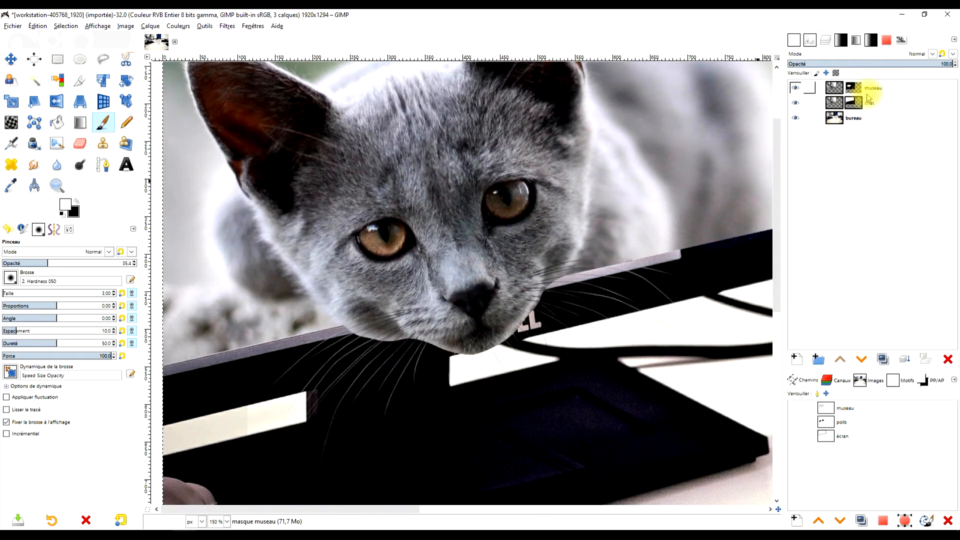
Target the museau layer mask and choose the fur brush EldarZakirov's FUR Brush set for PS.abr-001.
left_click(851, 88)
scroll(476, 339, "up", 2)
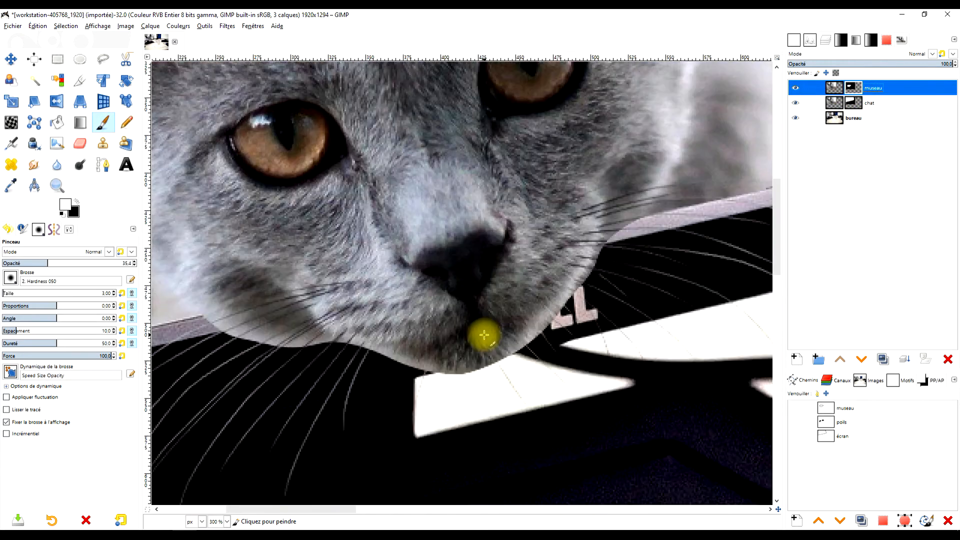
scroll(441, 364, "up", 1)
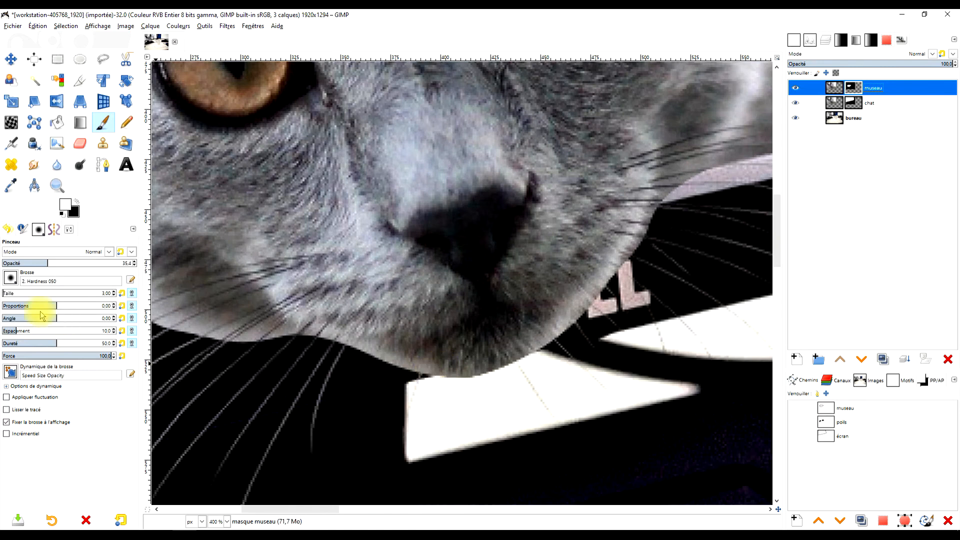
left_click(42, 231)
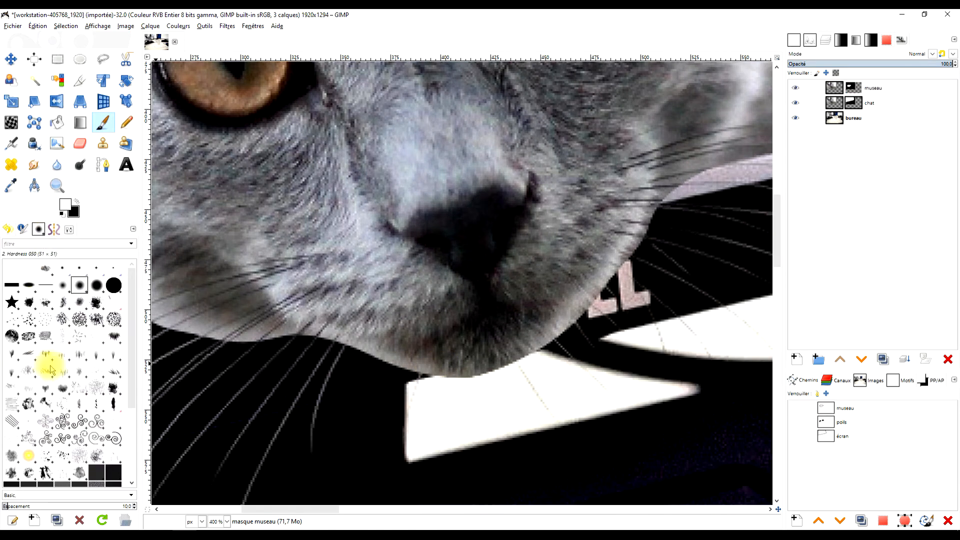
scroll(53, 365, "down", 3)
scroll(100, 306, "up", 2)
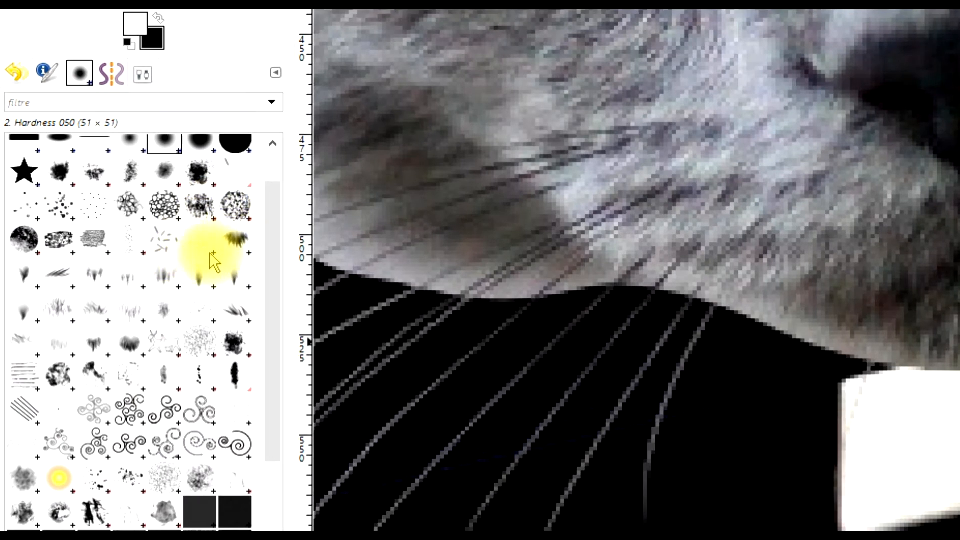
left_click(211, 252)
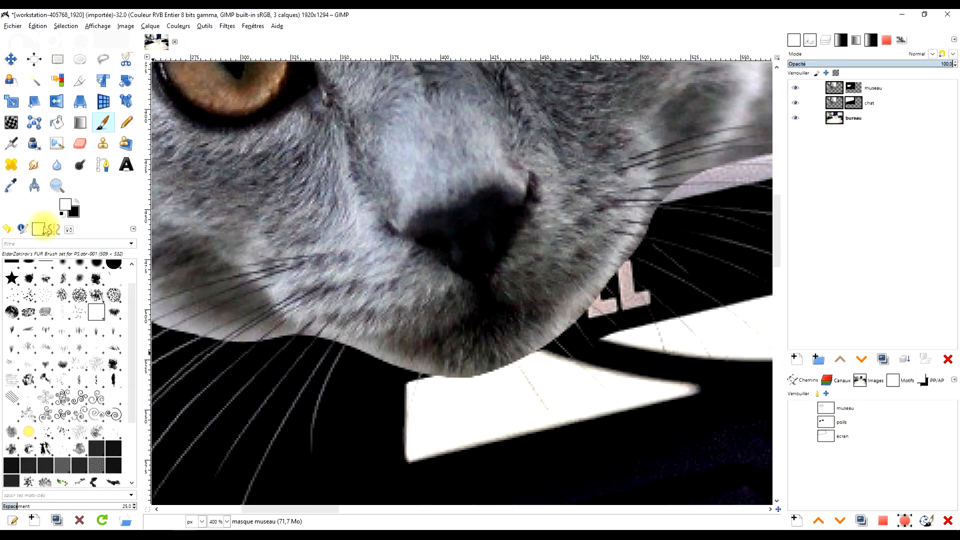
Set the Paintbrush's brush dynamics to Dynamics Off.
left_click(70, 230)
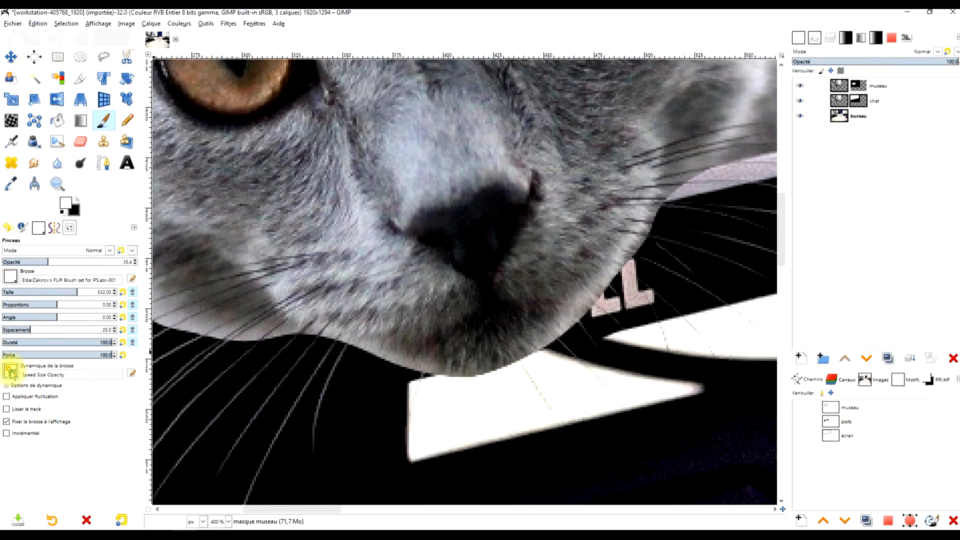
left_click(10, 371)
scroll(51, 425, "up", 3)
scroll(100, 407, "up", 3)
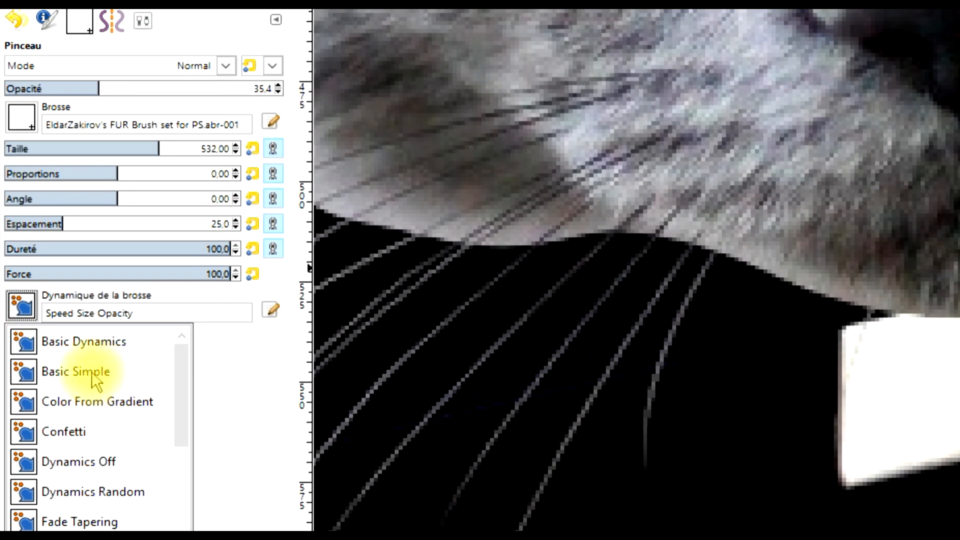
left_click(70, 462)
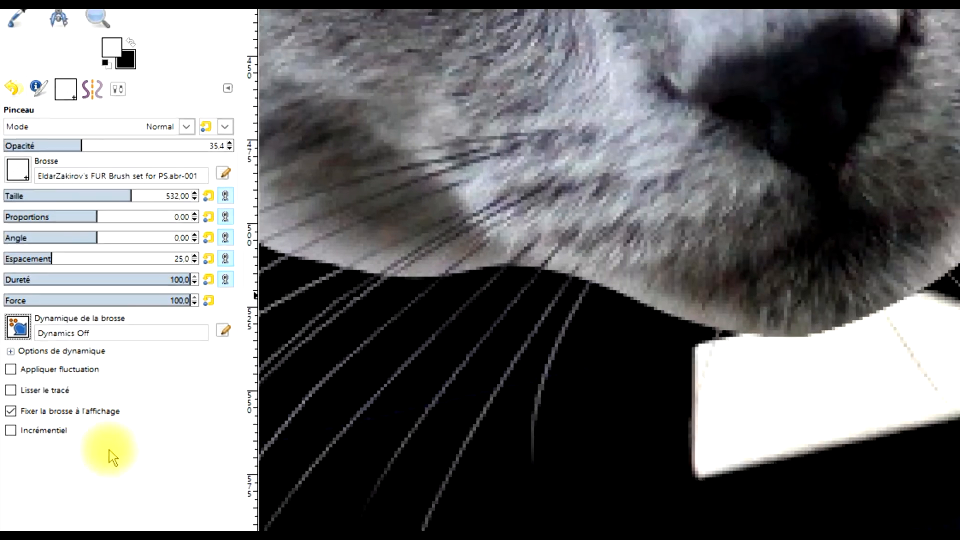
Try a fur dab on the chin's lower-left edge with the brush size at 51, and undo it.
scroll(536, 272, "up", 5)
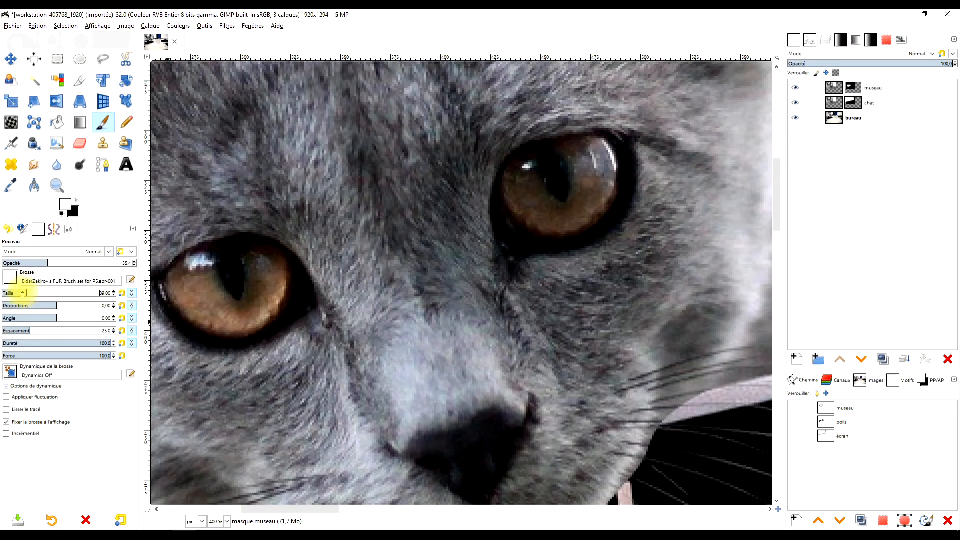
left_click_drag(22, 295, 19, 294)
scroll(465, 335, "down", 4)
scroll(501, 234, "up", 2)
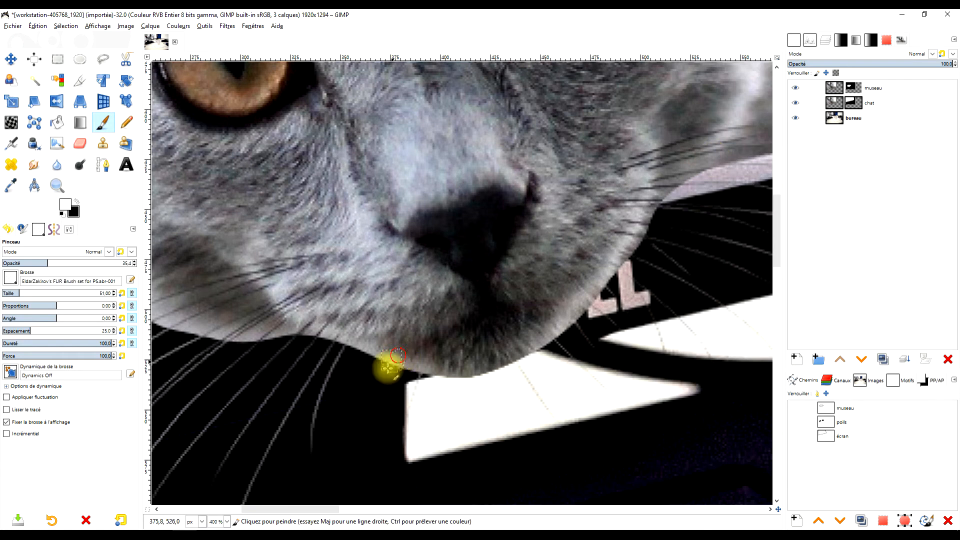
key("ctrl+z")
scroll(408, 367, "up", 3)
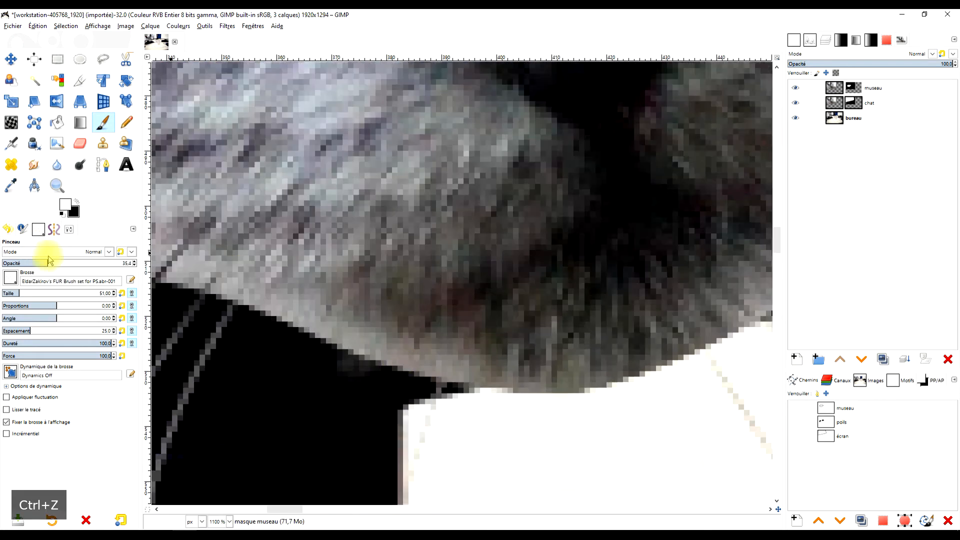
Set the fur brush to opacity 100 and size 310, and paint fur along the muzzle's lower-left edge.
left_click_drag(44, 262, 129, 261)
mouse_move(346, 372)
left_mouse_down()
mouse_move(329, 354)
mouse_move(326, 327)
mouse_move(296, 331)
mouse_move(268, 308)
left_mouse_up()
left_click(25, 294)
mouse_move(397, 358)
left_mouse_down()
mouse_move(371, 364)
mouse_move(375, 354)
mouse_move(402, 367)
mouse_move(429, 358)
mouse_move(437, 372)
mouse_move(472, 377)
left_mouse_up()
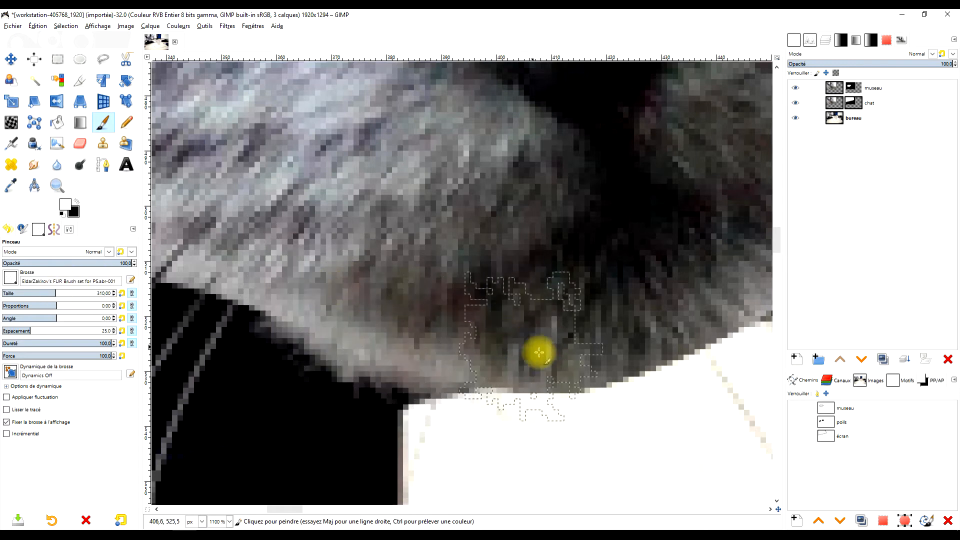
Paint white fur strokes on the museau mask along the bottom of the chin and up the right cheek edge.
left_click_drag(641, 311, 419, 322)
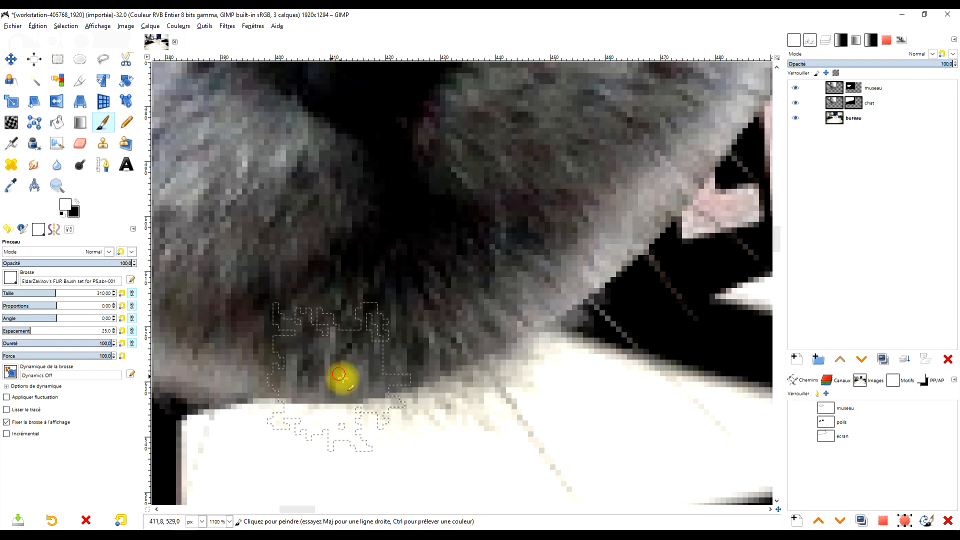
mouse_move(306, 371)
left_mouse_down()
mouse_move(519, 324)
mouse_move(594, 261)
mouse_move(600, 242)
left_mouse_up()
left_click_drag(623, 190, 474, 319)
mouse_move(538, 304)
left_mouse_down()
mouse_move(546, 283)
mouse_move(613, 245)
left_mouse_up()
mouse_move(617, 165)
left_mouse_down()
mouse_move(519, 305)
mouse_move(575, 240)
left_mouse_up()
left_click_drag(601, 175, 479, 358)
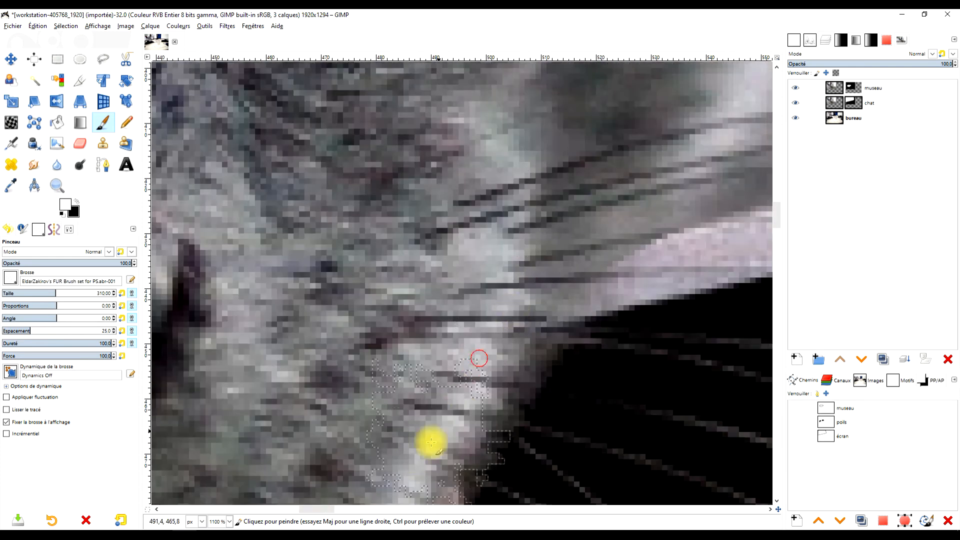
Paint fur strokes along the left lower edge of the muzzle, up to where it meets the monitor frame.
scroll(500, 250, "down", 5)
scroll(377, 295, "up", 3)
left_click_drag(400, 340, 458, 327)
scroll(358, 303, "up", 1)
left_click_drag(353, 309, 512, 264)
left_click_drag(509, 276, 559, 256)
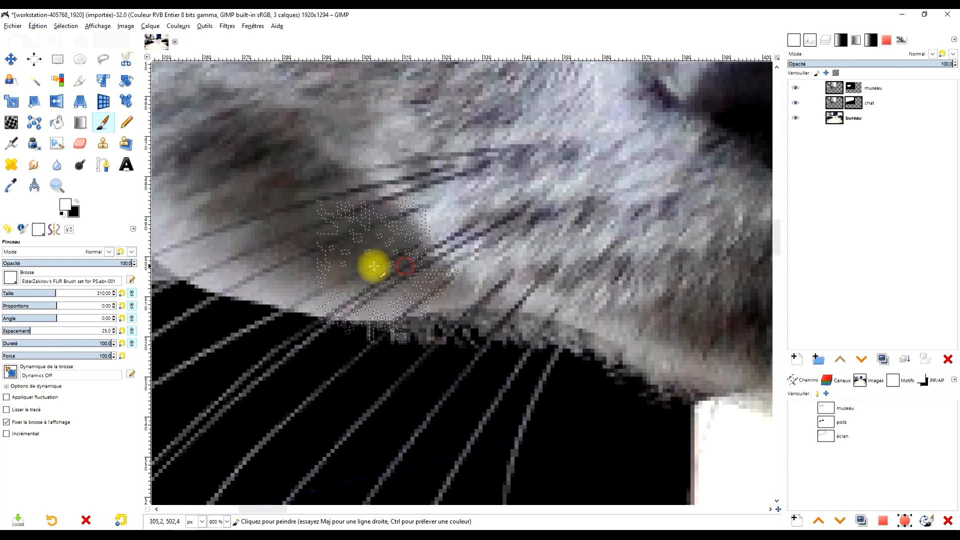
mouse_move(396, 262)
left_mouse_down()
mouse_move(583, 275)
mouse_move(674, 326)
mouse_move(648, 298)
mouse_move(549, 264)
mouse_move(439, 279)
mouse_move(307, 268)
mouse_move(246, 252)
left_mouse_up()
left_click_drag(315, 235, 556, 280)
mouse_move(473, 296)
left_mouse_down()
mouse_move(436, 267)
mouse_move(425, 275)
left_mouse_up()
Examine the brush folders in the preferences, highlight the user's GIMP 2.10 brushes folder, and close the dialog.
left_click(46, 26)
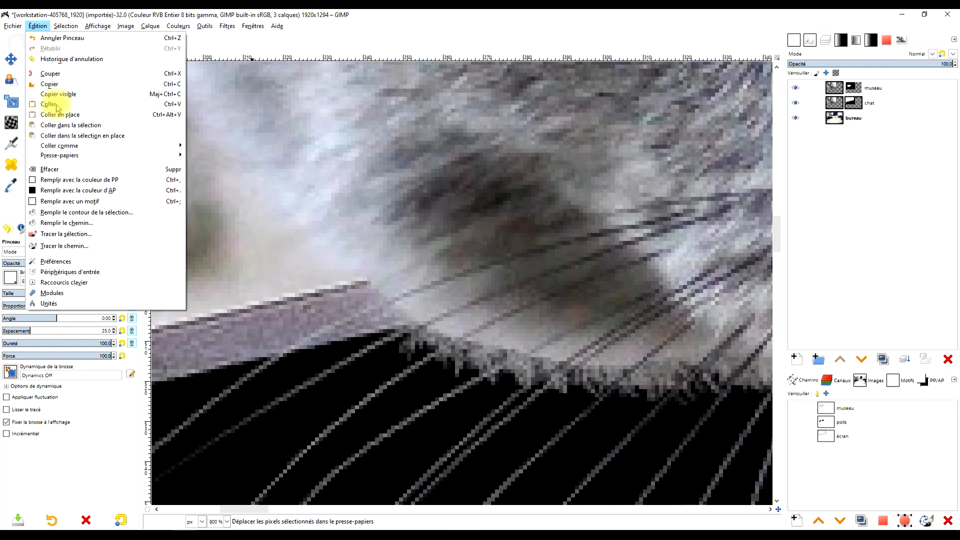
left_click(85, 265)
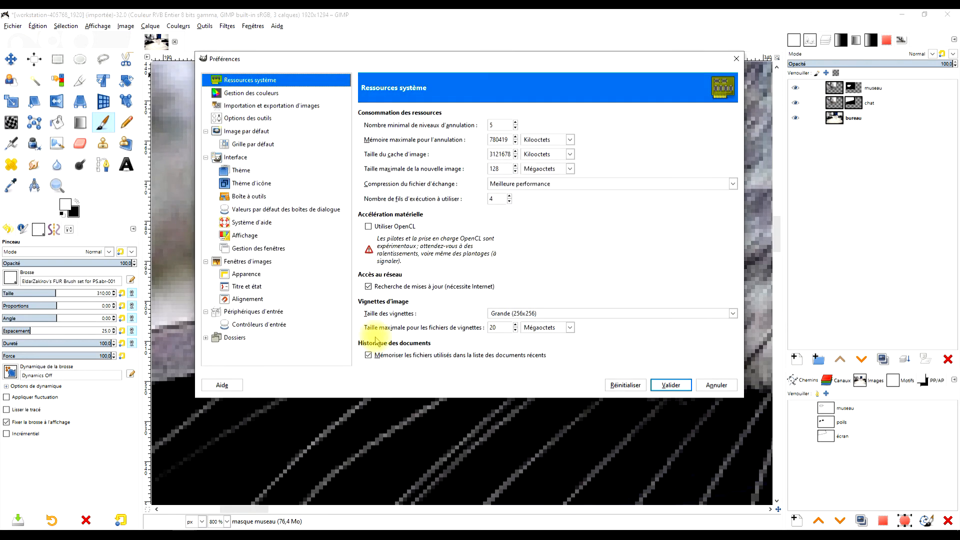
left_click(206, 338)
scroll(238, 355, "down", 3)
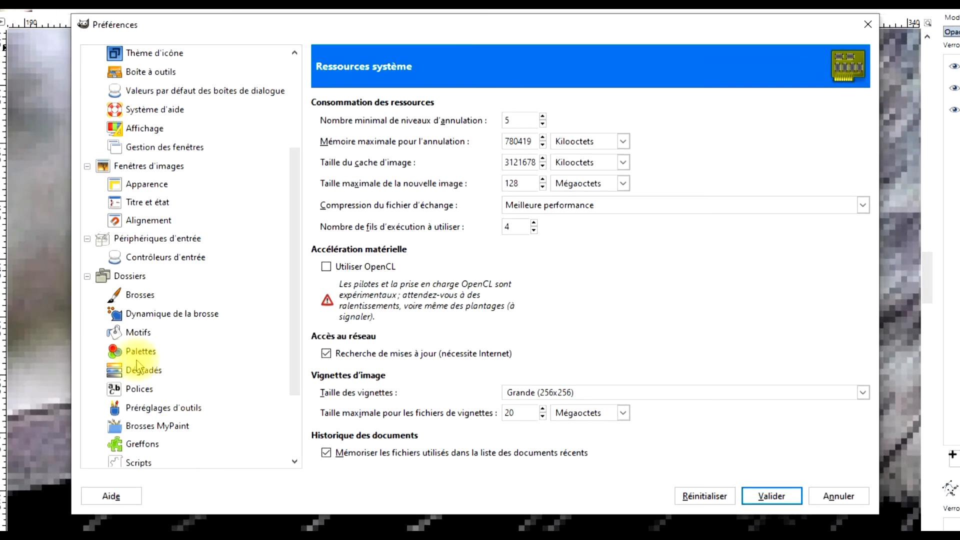
left_click(195, 267)
left_click(435, 173)
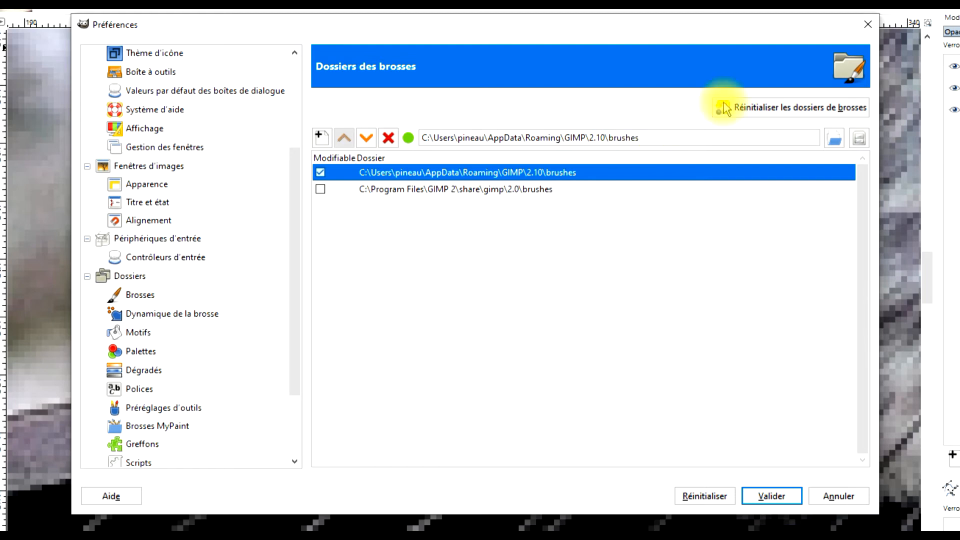
left_click(867, 24)
scroll(720, 230, "down", 2)
left_click_drag(733, 232, 308, 280)
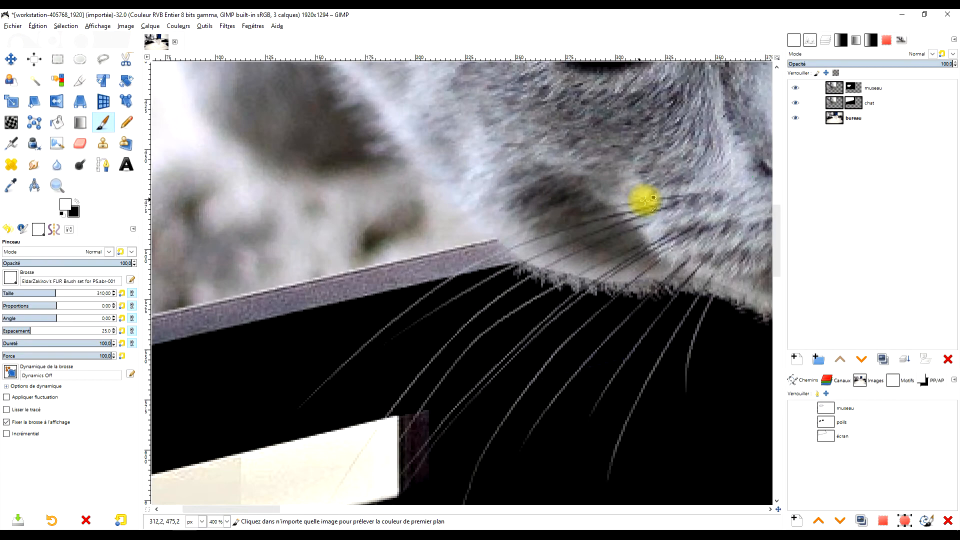
scroll(355, 232, "up", 2)
scroll(328, 230, "up", 2)
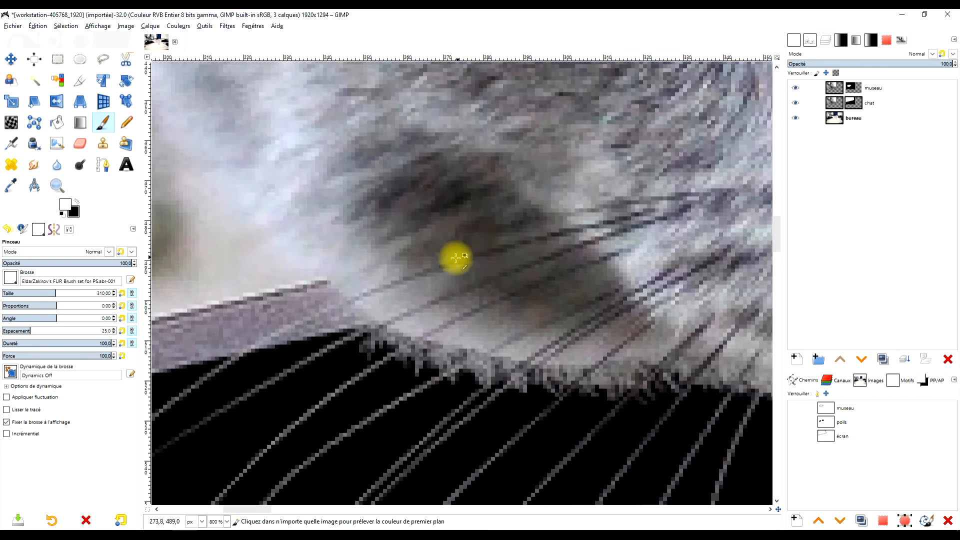
Paint white fur strokes along the muzzle's lower-left edge, continuing to the underside of the chin.
scroll(454, 257, "up", 1)
scroll(425, 339, "down", 2)
left_click(406, 282)
mouse_move(397, 265)
left_mouse_down()
mouse_move(334, 218)
mouse_move(314, 217)
mouse_move(476, 285)
mouse_move(465, 291)
mouse_move(476, 295)
mouse_move(516, 306)
mouse_move(617, 302)
mouse_move(442, 285)
mouse_move(435, 296)
mouse_move(305, 276)
mouse_move(622, 306)
left_mouse_up()
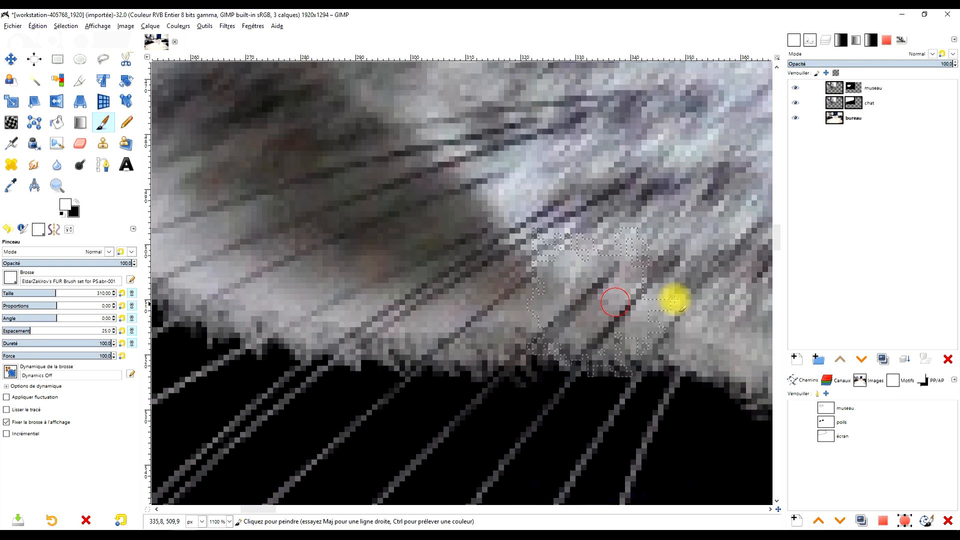
left_click_drag(682, 409, 533, 283)
mouse_move(596, 199)
left_mouse_down()
mouse_move(650, 225)
mouse_move(630, 249)
mouse_move(683, 228)
left_mouse_up()
left_click_drag(744, 216, 408, 224)
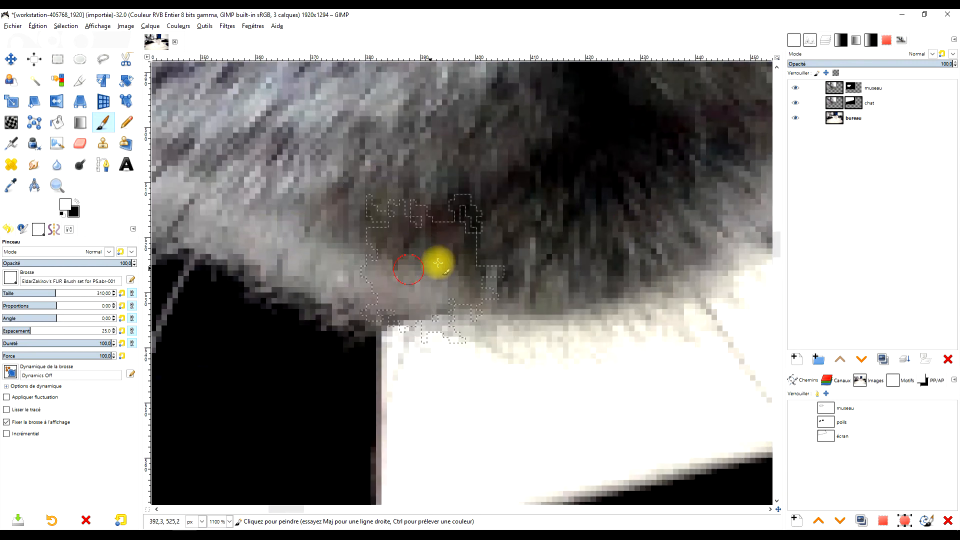
mouse_move(553, 301)
left_mouse_down()
mouse_move(583, 302)
mouse_move(610, 275)
mouse_move(637, 268)
left_mouse_up()
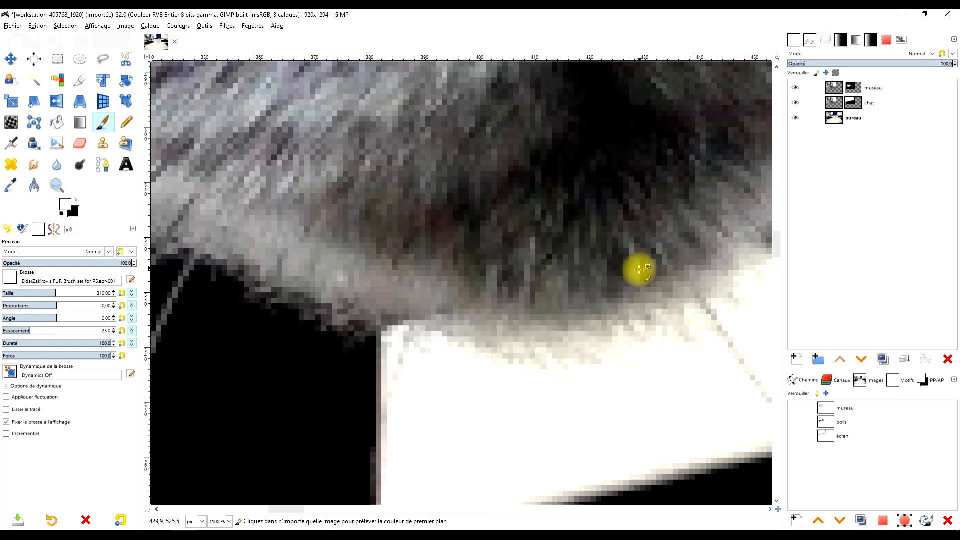
scroll(634, 263, "down", 5)
scroll(435, 275, "up", 5)
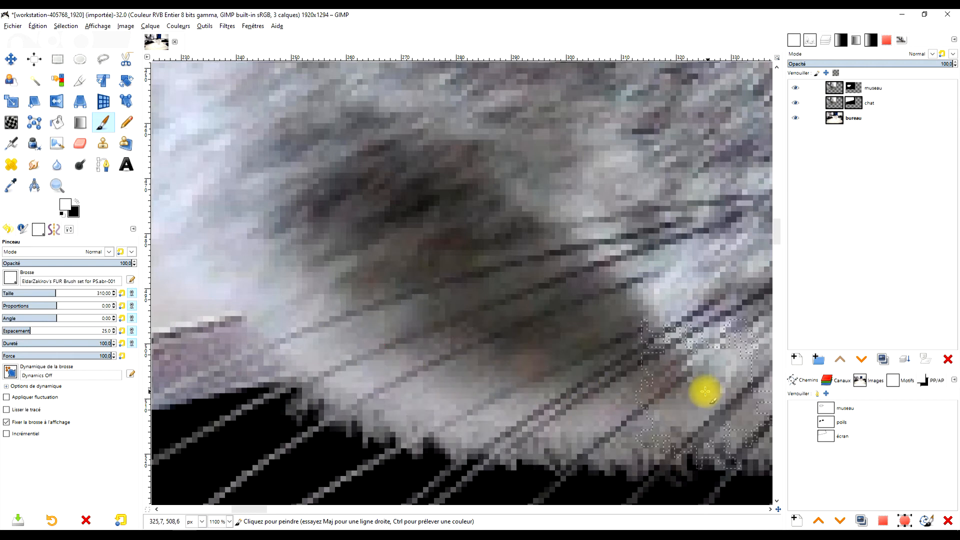
Go over the muzzle's lower edge again with fur strokes, from the monitor frame past the chin toward the right cheek.
left_click_drag(691, 370, 452, 325)
left_click_drag(589, 365, 375, 268)
left_click_drag(611, 361, 412, 291)
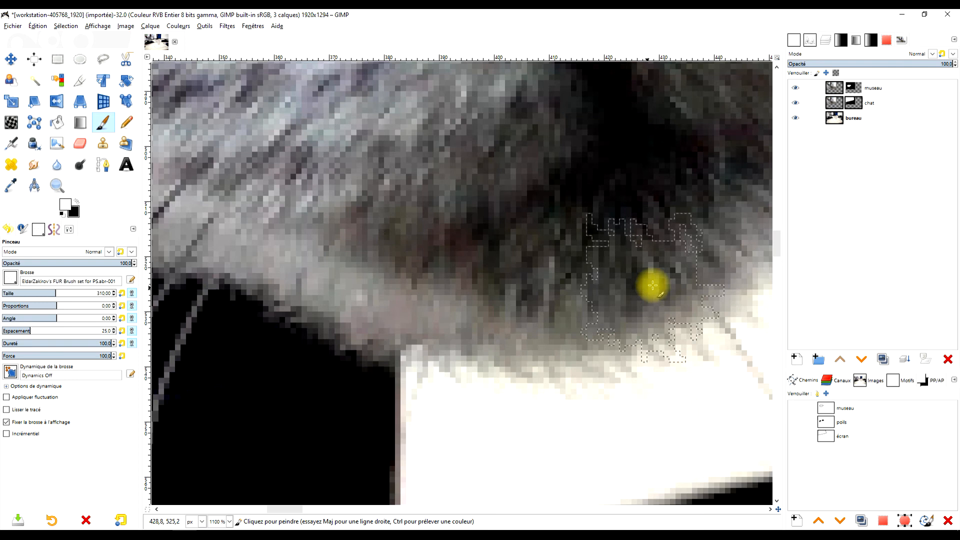
scroll(639, 289, "down", 5, "ctrl")
scroll(662, 247, "up", 3, "ctrl")
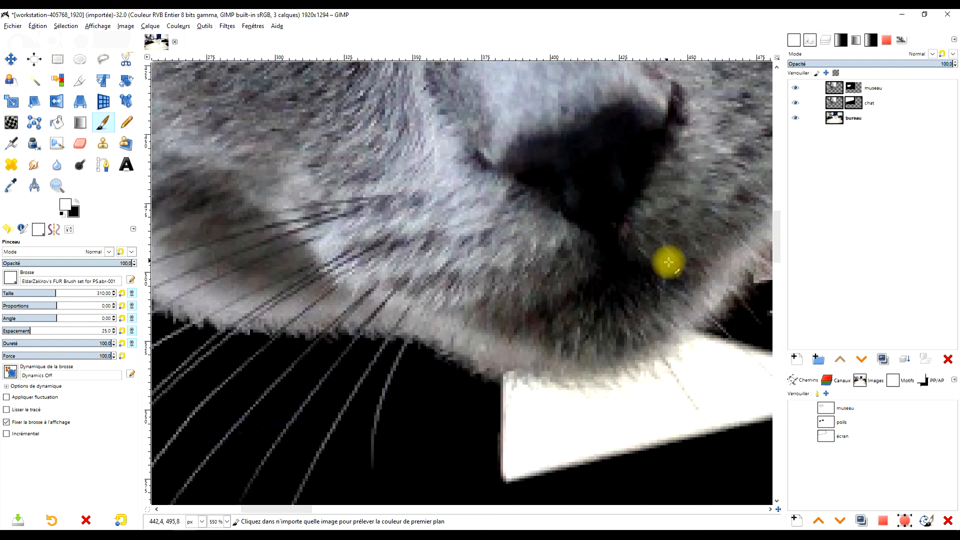
left_click_drag(668, 262, 433, 345)
scroll(471, 350, "up", 2, "ctrl")
mouse_move(506, 363)
left_mouse_down()
mouse_move(509, 308)
mouse_move(502, 345)
left_mouse_up()
scroll(509, 308, "down", 2, "ctrl")
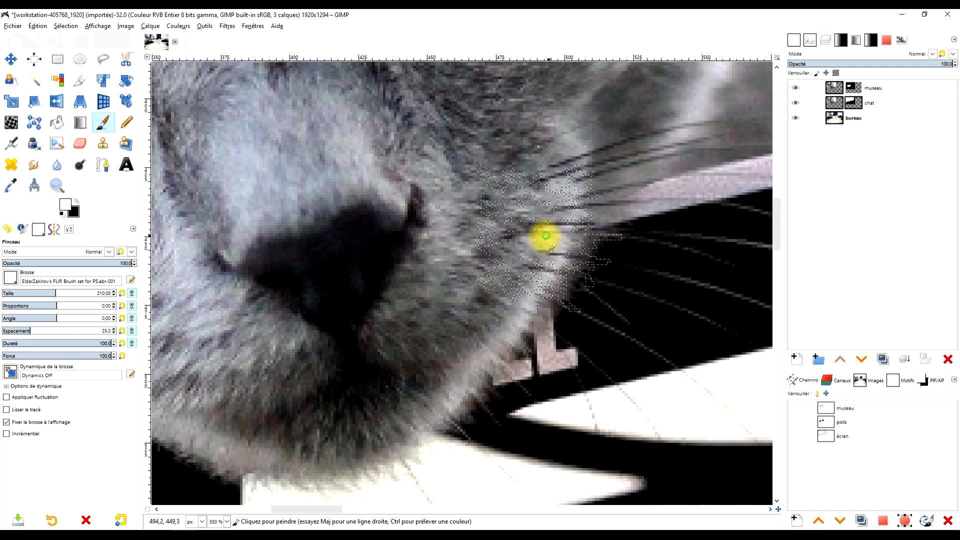
Touch up the right cheek edge with fur strokes, undo the last stroke, and paint fur along the monitor frame's upper edge.
left_click_drag(546, 235, 485, 339)
left_click_drag(534, 226, 448, 270)
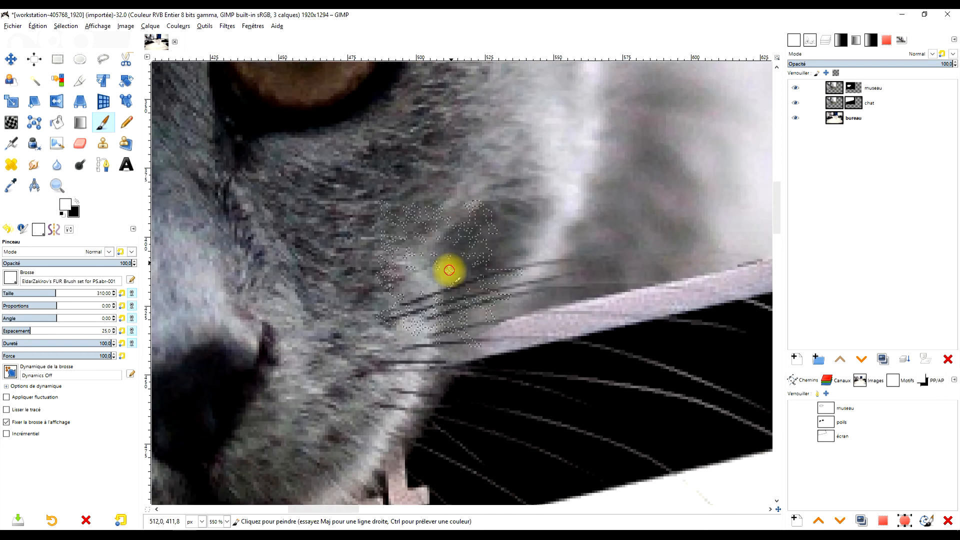
left_click_drag(663, 153, 544, 189)
scroll(462, 320, "up", 2, "ctrl")
key("ctrl+z")
left_click_drag(388, 364, 400, 290)
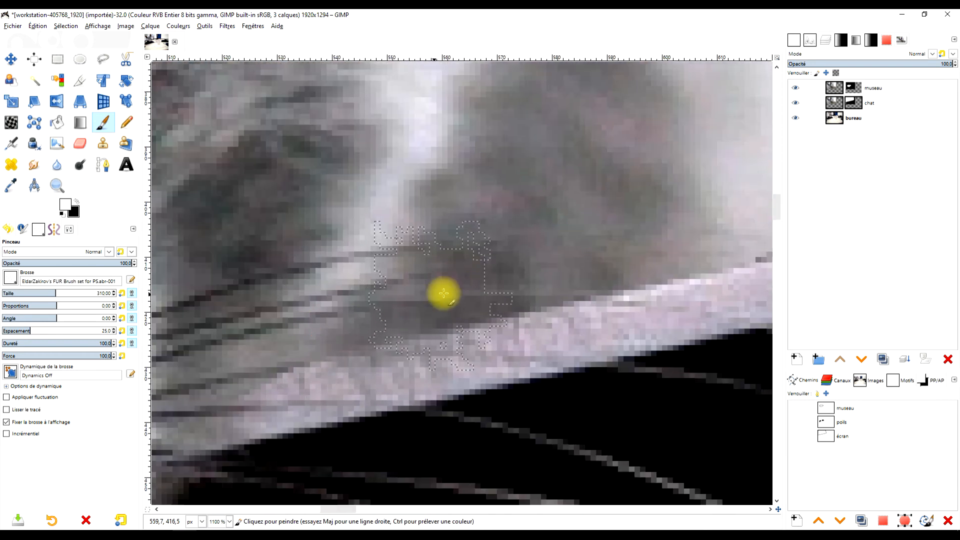
left_click_drag(643, 256, 326, 339)
scroll(436, 295, "down", 4, "ctrl")
scroll(436, 298, "up", 2, "ctrl")
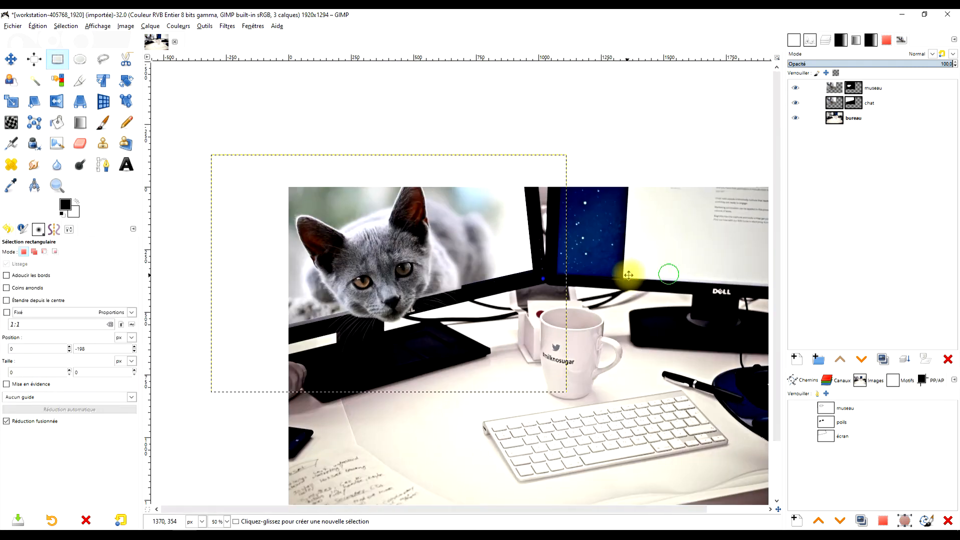
left_click_drag(635, 274, 599, 276)
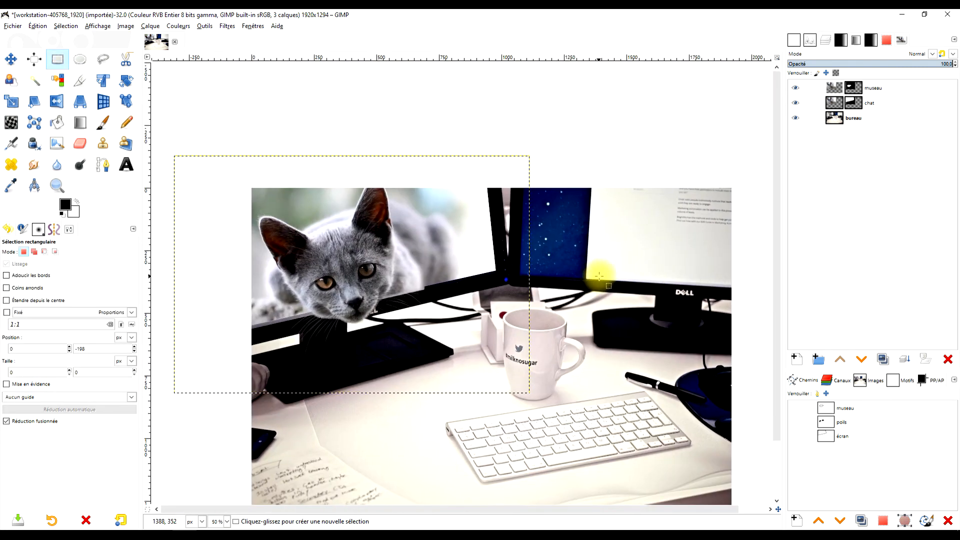
Add a layer named "ombre" directly above the bureau layer, filled with Transparence.
key("ctrl")
scroll(575, 240, "left", 3)
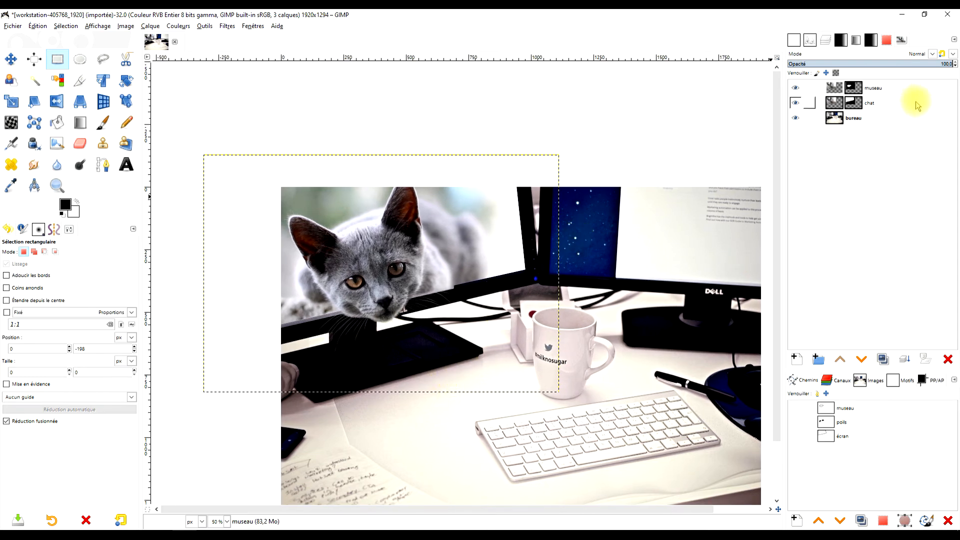
left_click(852, 121)
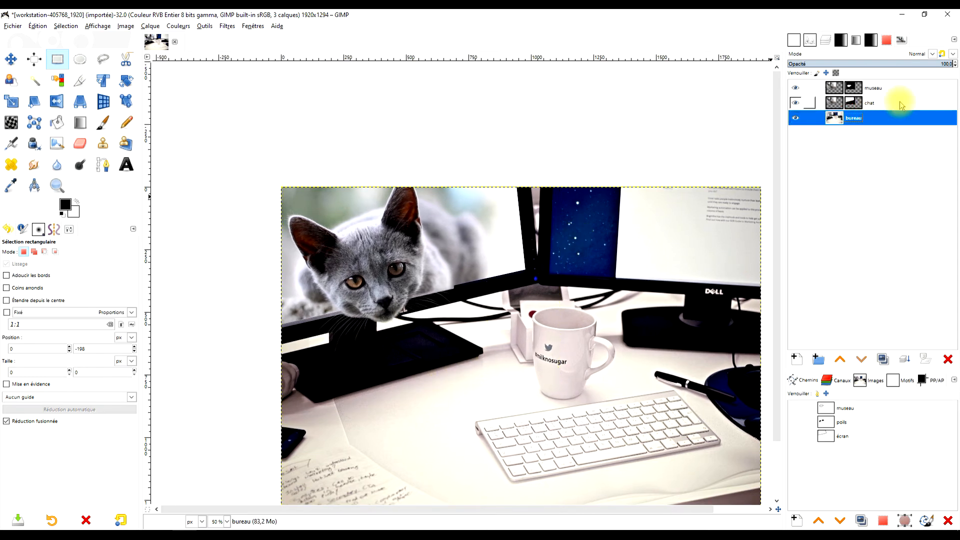
left_click(795, 359)
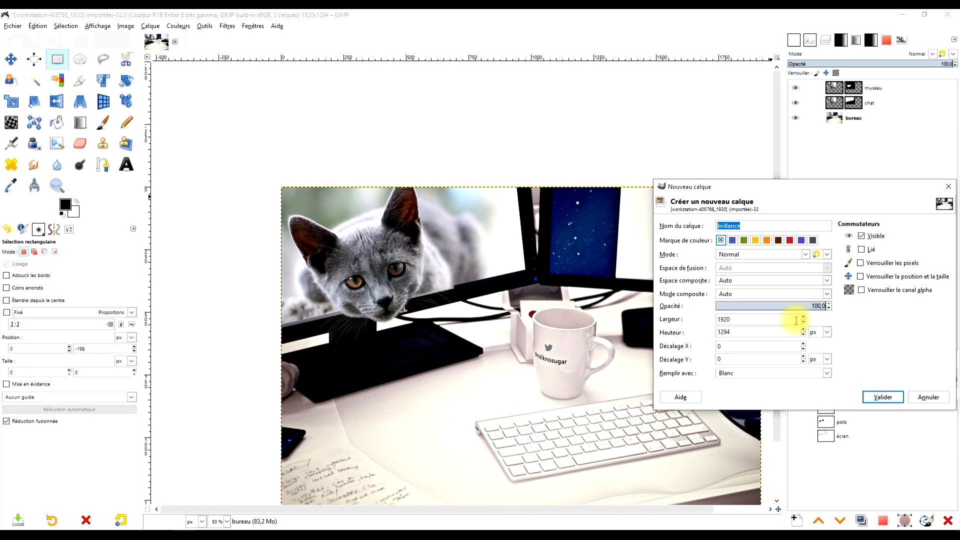
left_click(739, 376)
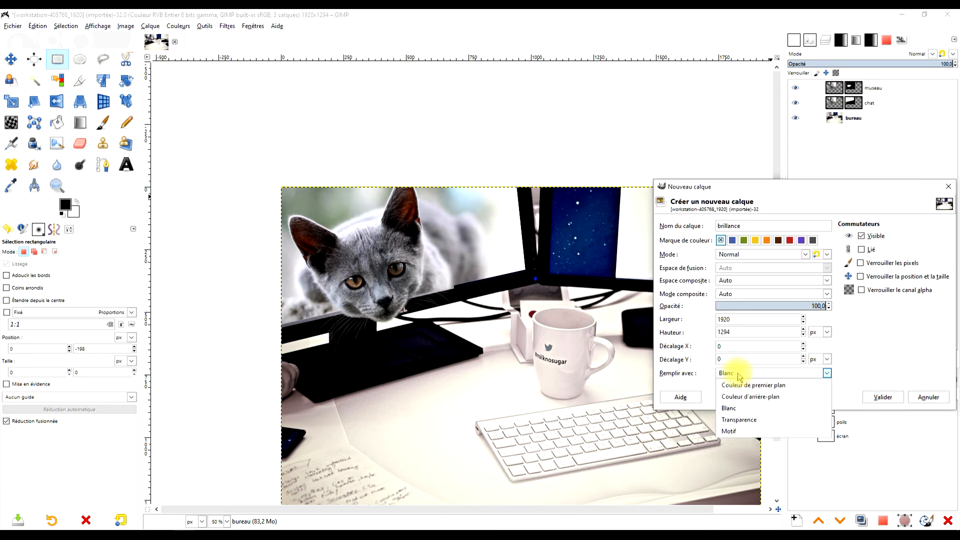
left_click(736, 420)
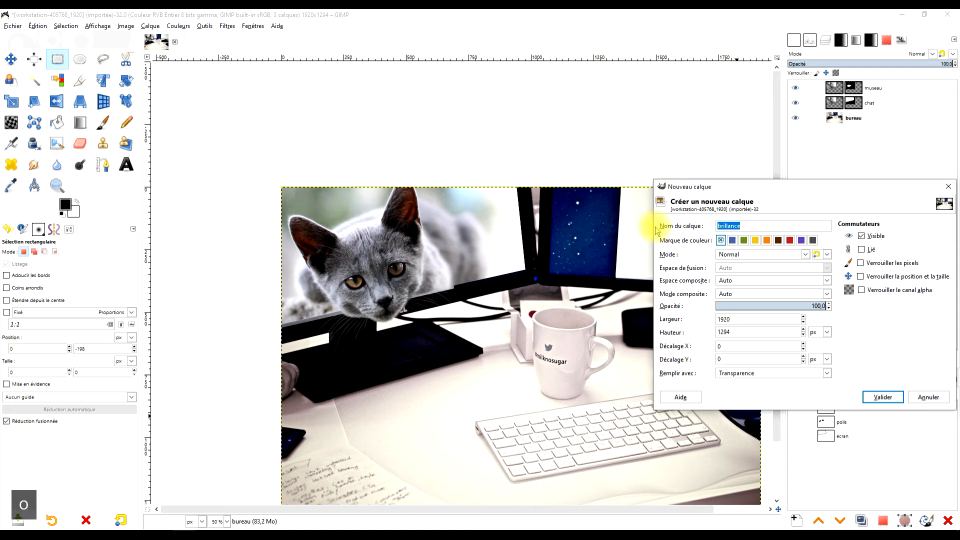
type("ombre")
key("Return")
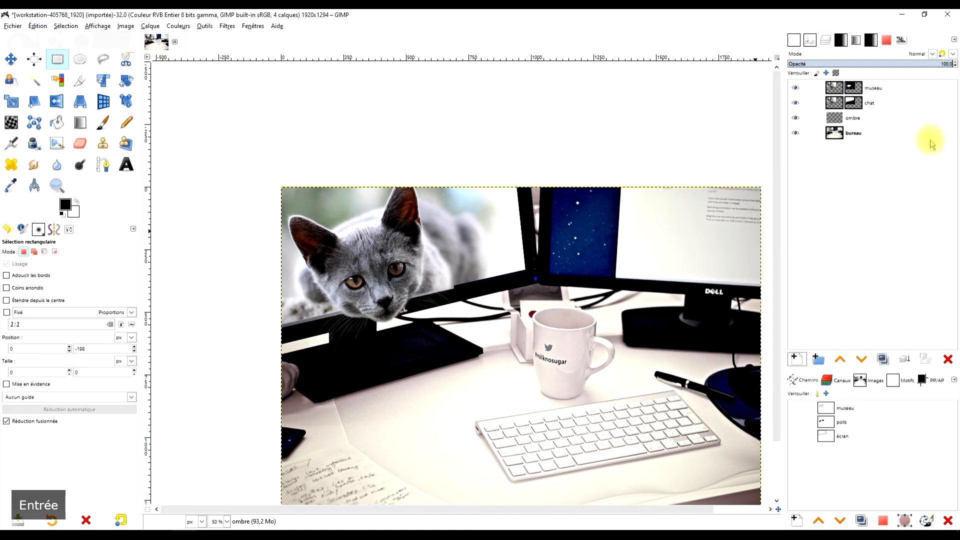
Paint the cat's black shadow over the monitor base and desk on the ombre layer, using the Hardness 100 brush at opacity 100.
left_click(102, 127)
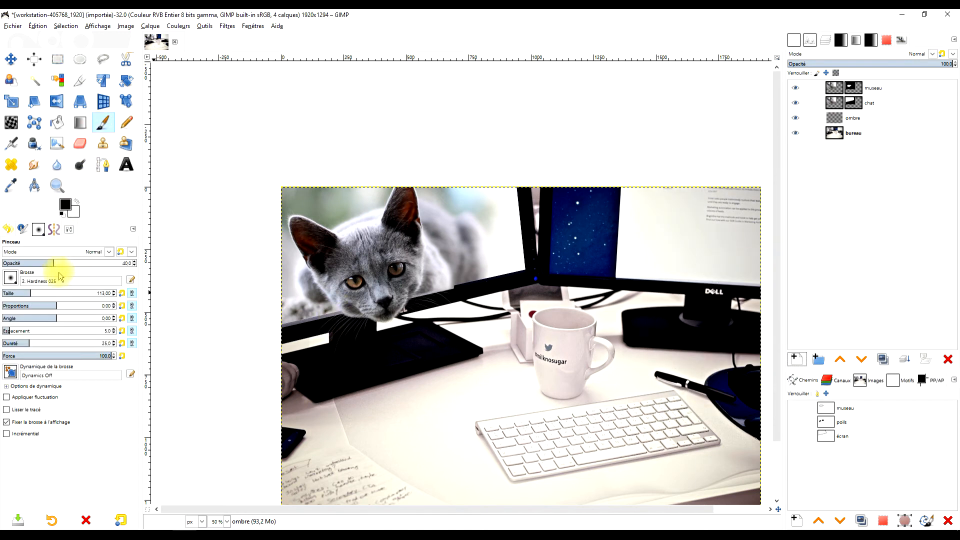
left_click(10, 278)
left_click(23, 350)
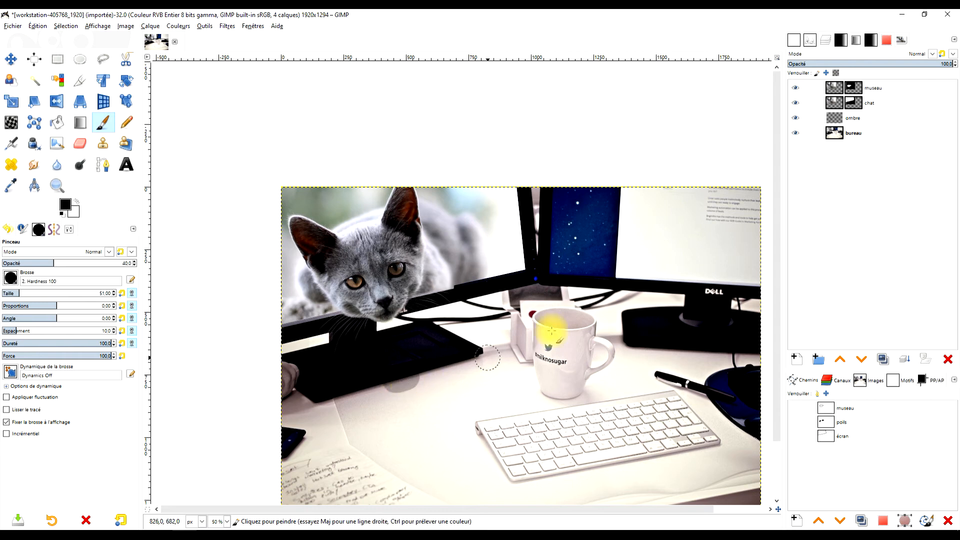
key("ctrl+z")
left_click(838, 120)
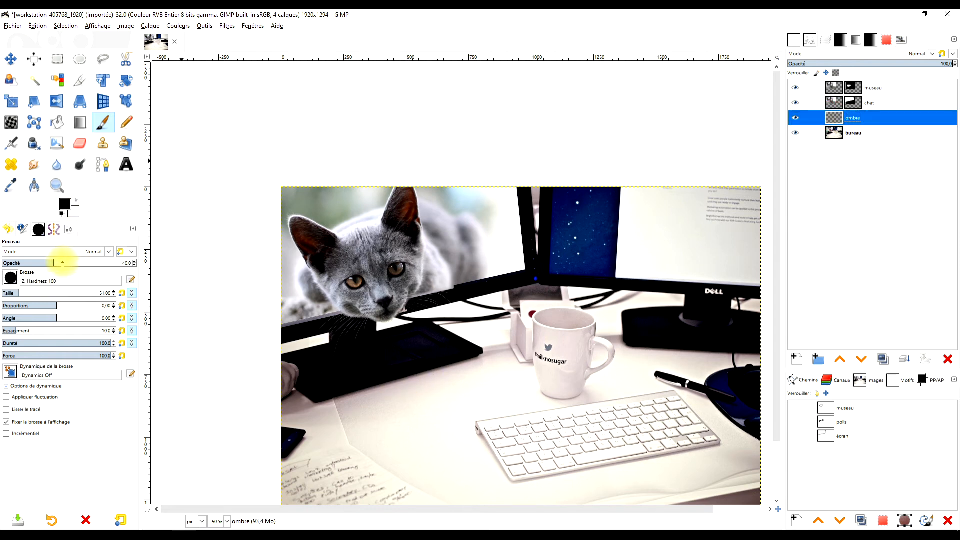
left_click_drag(63, 265, 320, 253)
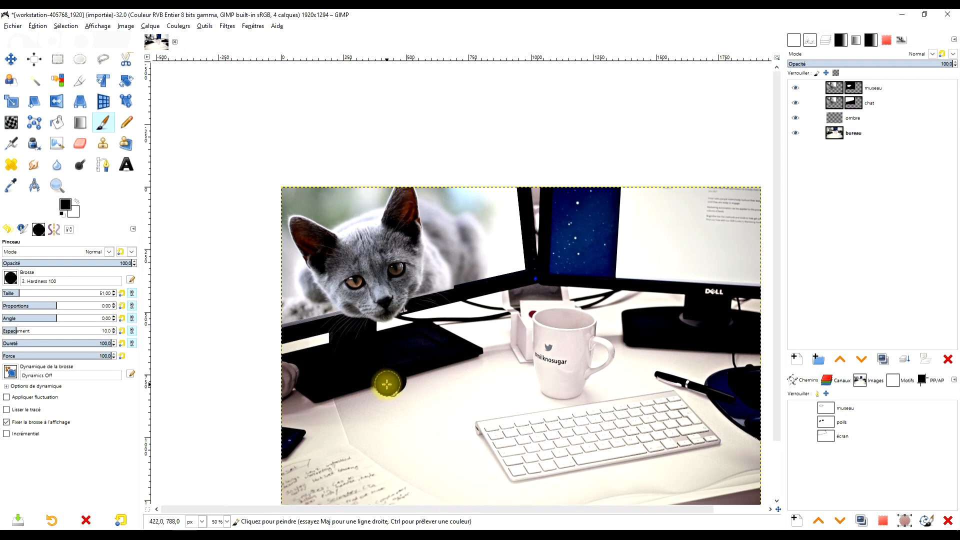
mouse_move(434, 354)
left_mouse_down()
mouse_move(461, 341)
mouse_move(335, 376)
mouse_move(383, 374)
mouse_move(320, 376)
mouse_move(431, 338)
mouse_move(366, 352)
left_mouse_up()
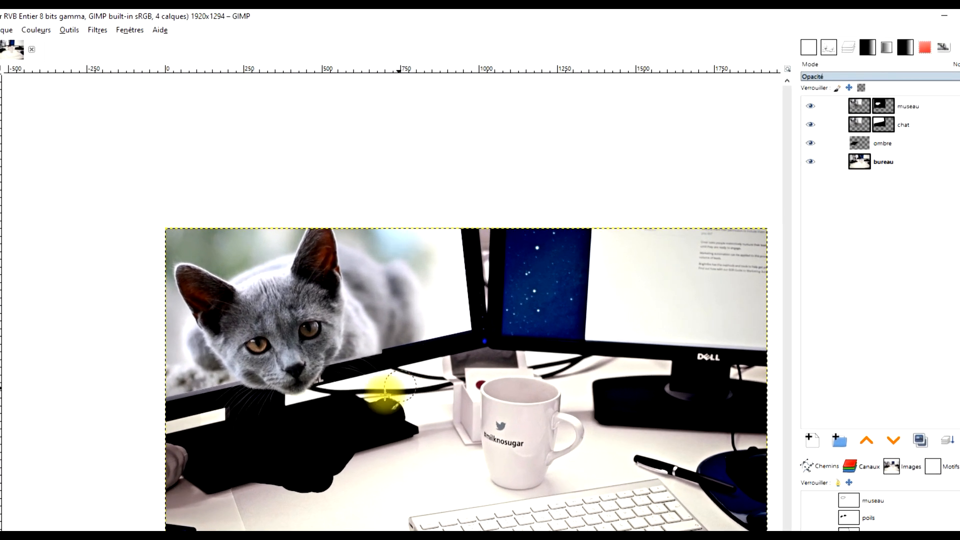
Apply a Gaussian blur to the ombre layer with X and Y sizes of 27.64.
left_click(882, 143)
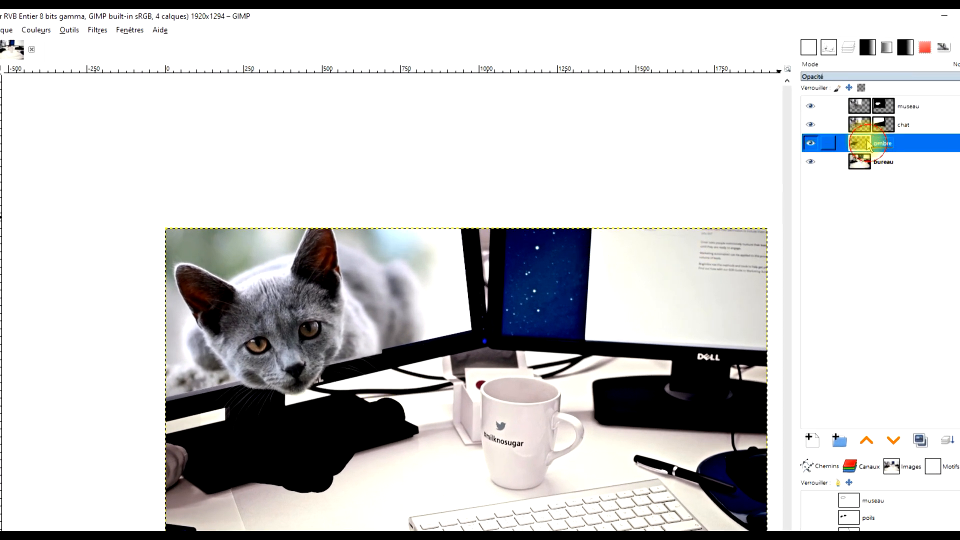
left_click(97, 30)
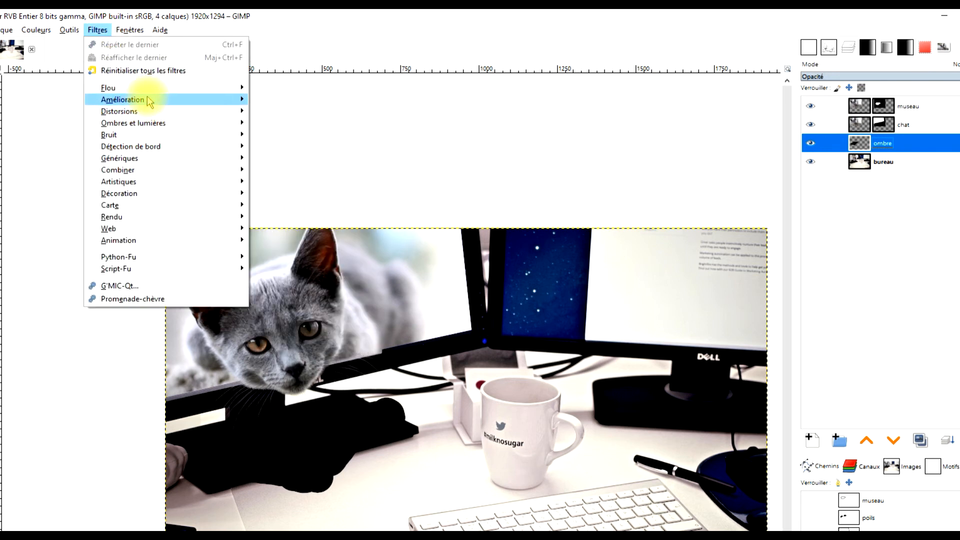
mouse_move(149, 89)
left_click(301, 100)
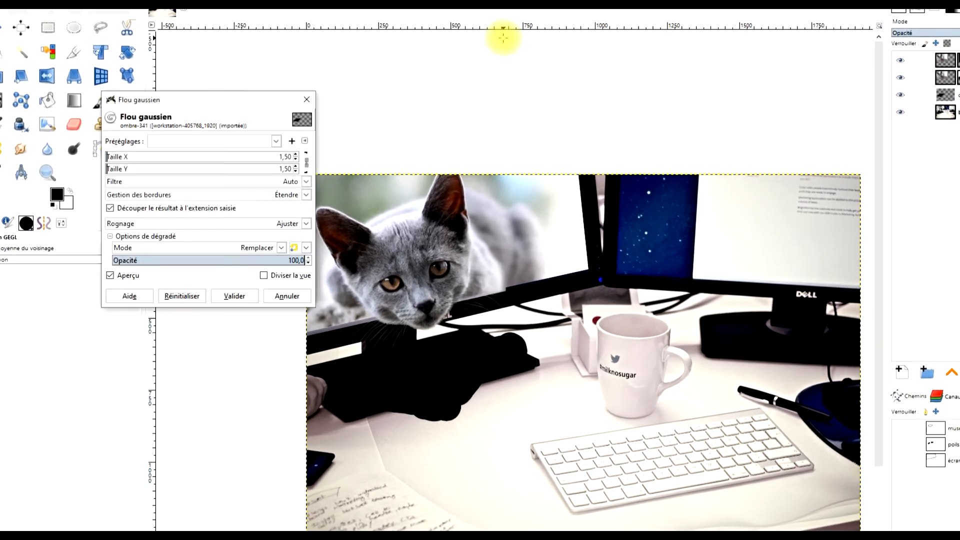
left_click(95, 177)
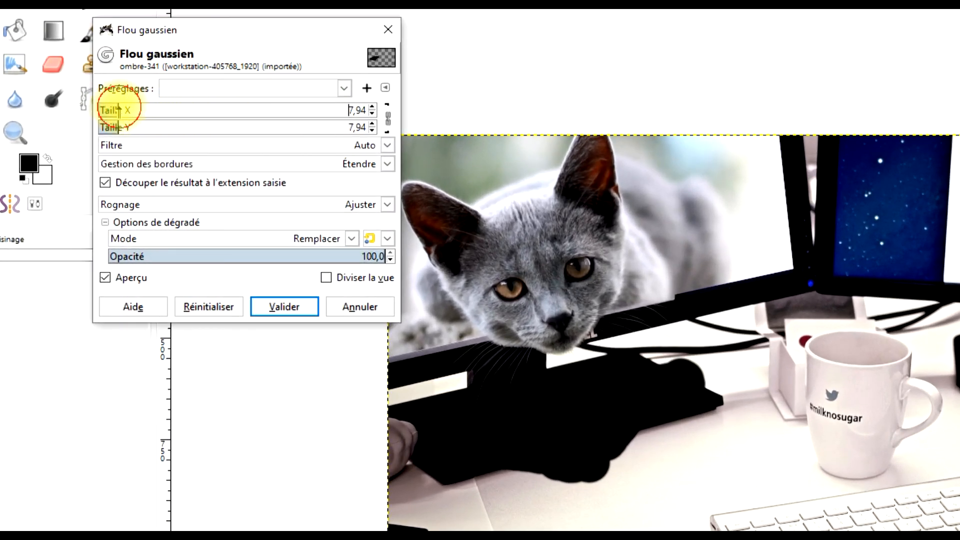
left_click_drag(118, 110, 172, 110)
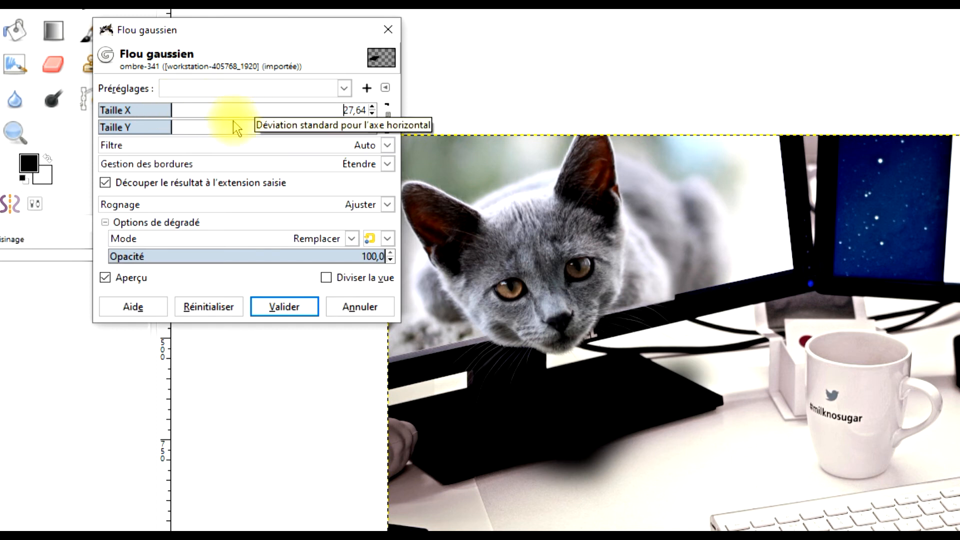
left_click(284, 307)
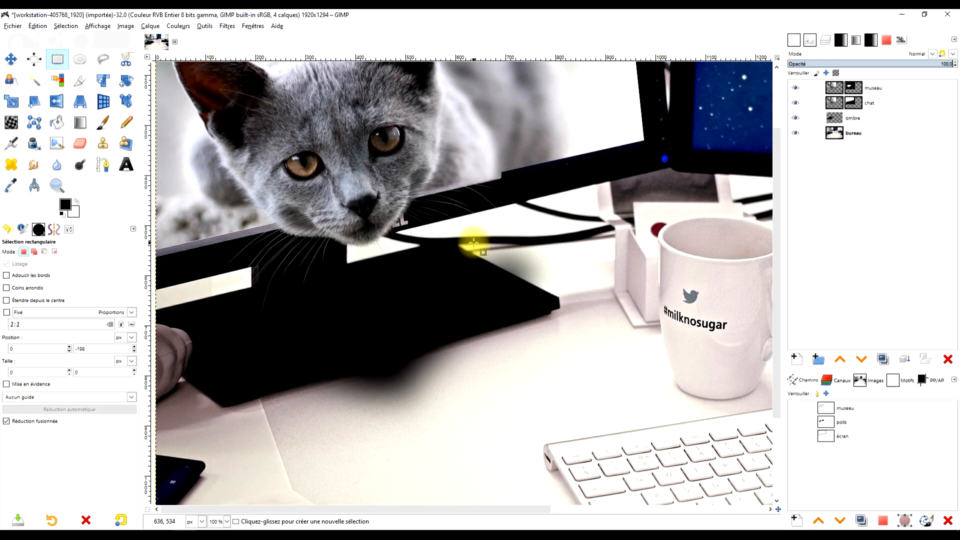
left_click_drag(475, 244, 562, 293)
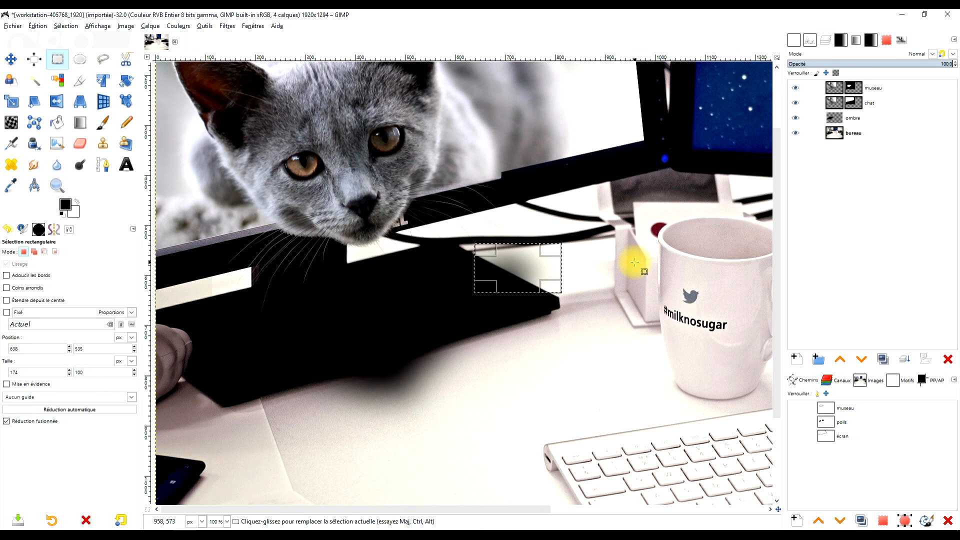
key("Delete")
key("ctrl+z")
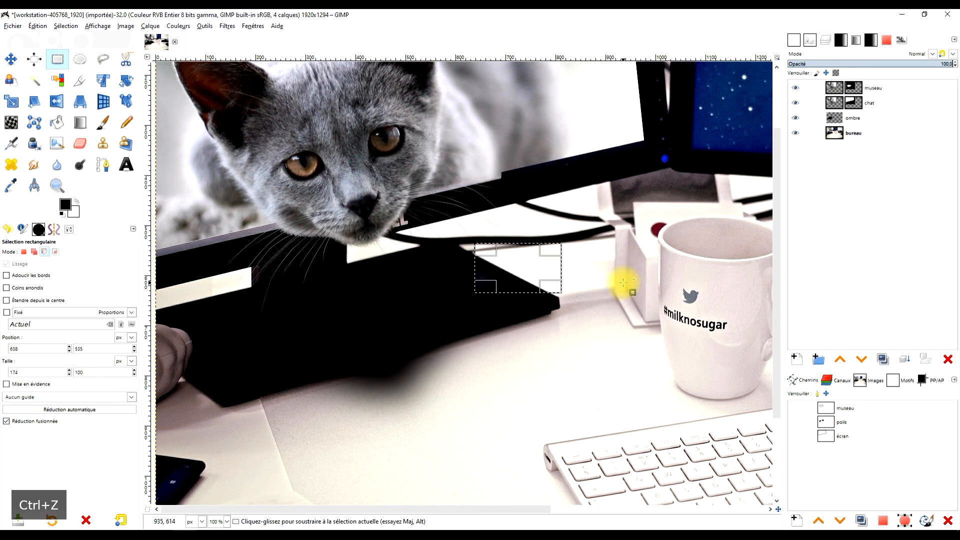
left_click(103, 59)
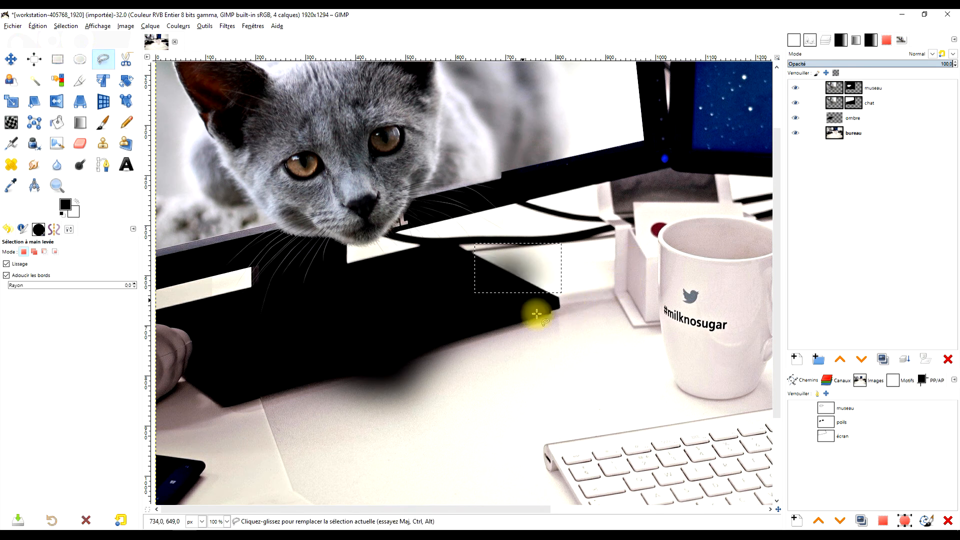
left_click(65, 60)
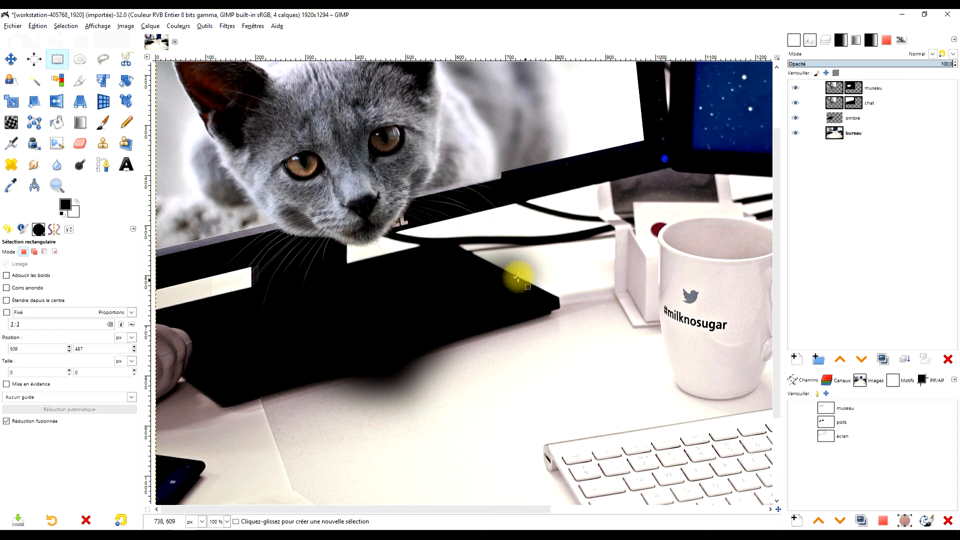
left_click(489, 257)
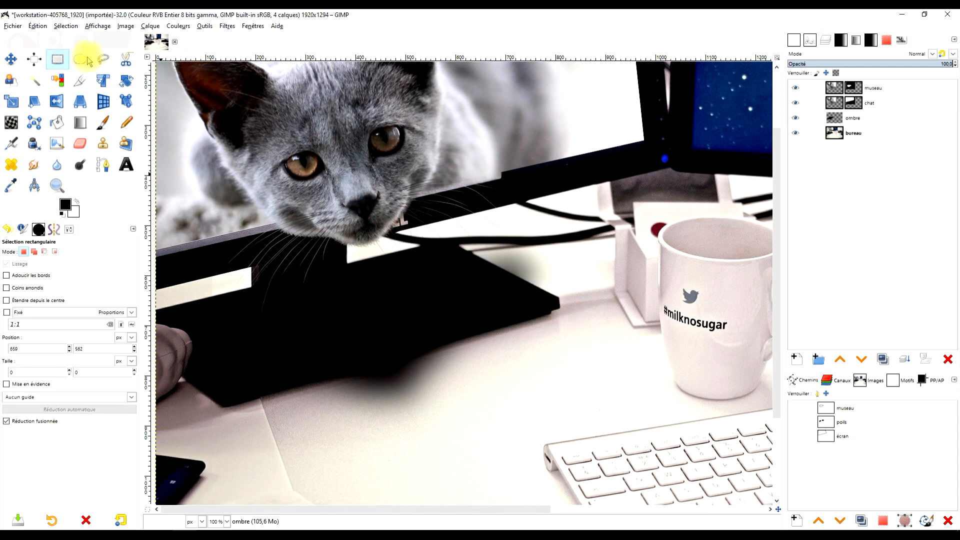
Outline the shadow spilling past the monitor base's upper-right edge with a freehand selection, delete it from the ombre layer, and deselect.
left_click(103, 59)
left_click(483, 259)
left_click(560, 300)
left_click(604, 259)
left_click(529, 224)
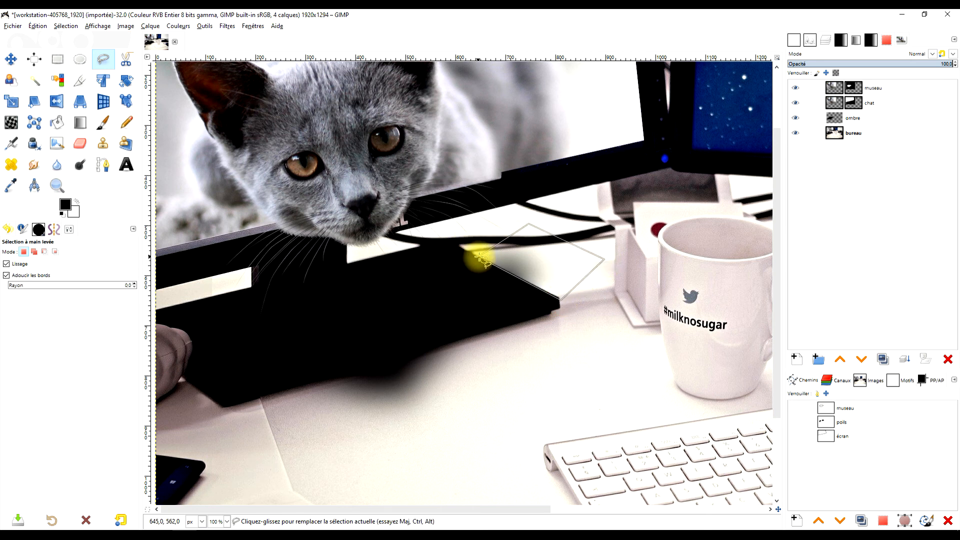
key("Delete")
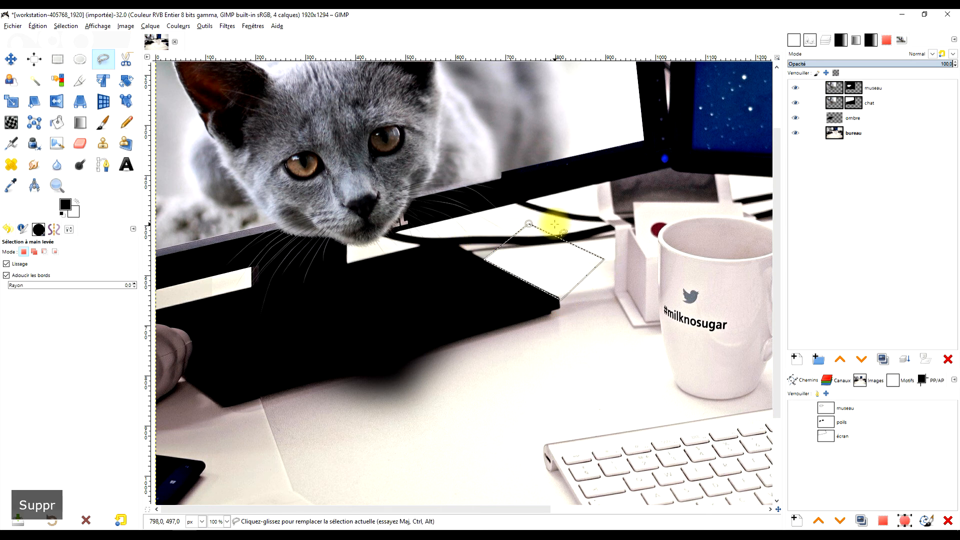
left_click(58, 59)
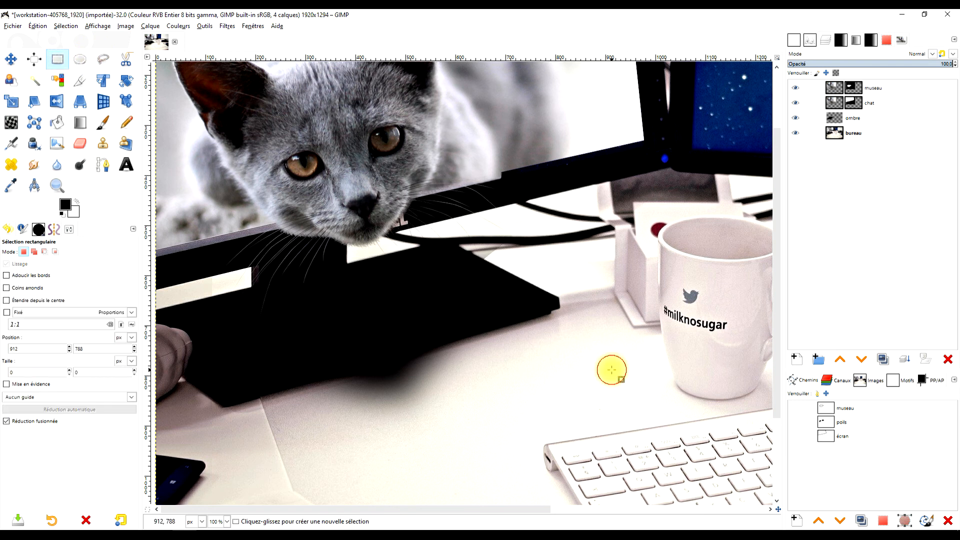
Lower the ombre layer's opacity to 91.2.
scroll(611, 368, "down", 2)
left_click(611, 369)
left_click(852, 118)
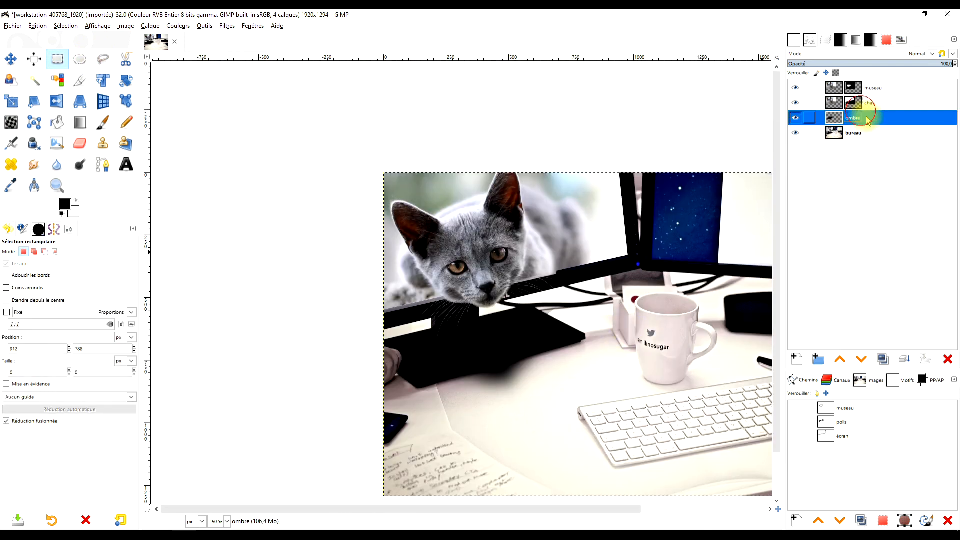
left_click(908, 64)
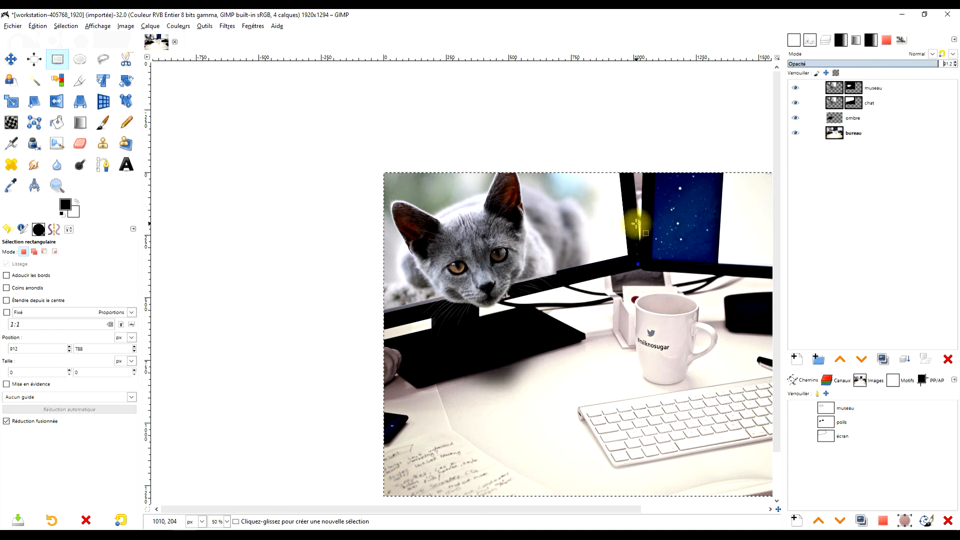
Save the image as "hors cadre chat souris .xcf" in the "effet hors cadre" folder.
left_click_drag(648, 276, 503, 237)
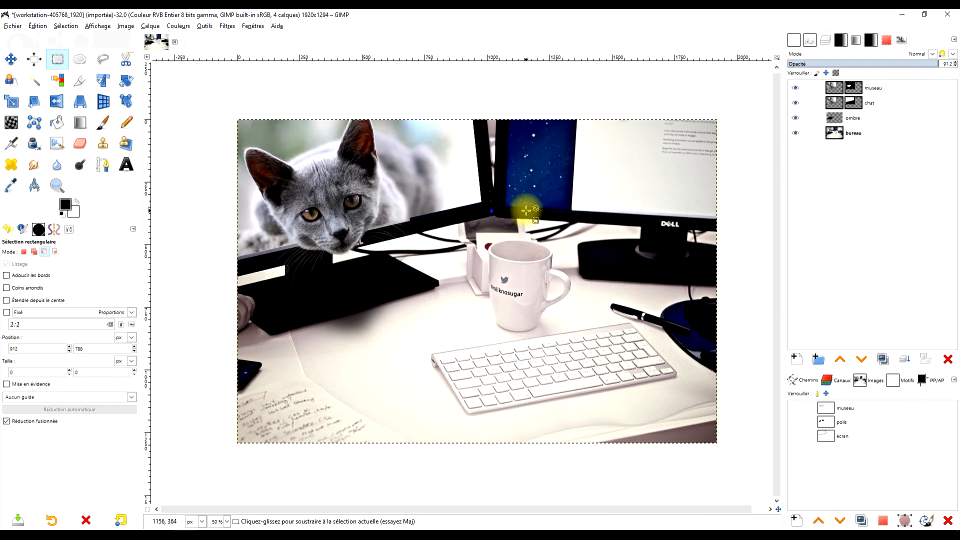
left_click(13, 26)
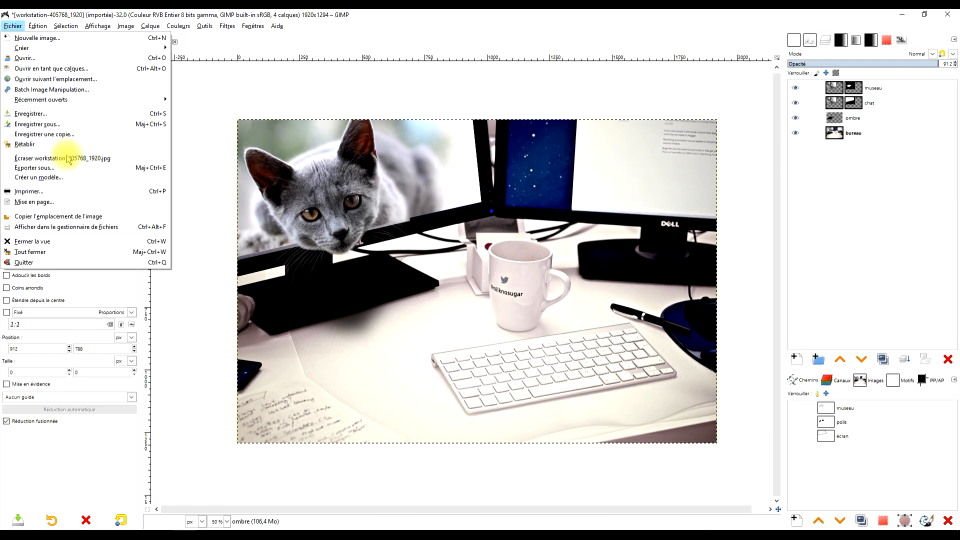
left_click(80, 124)
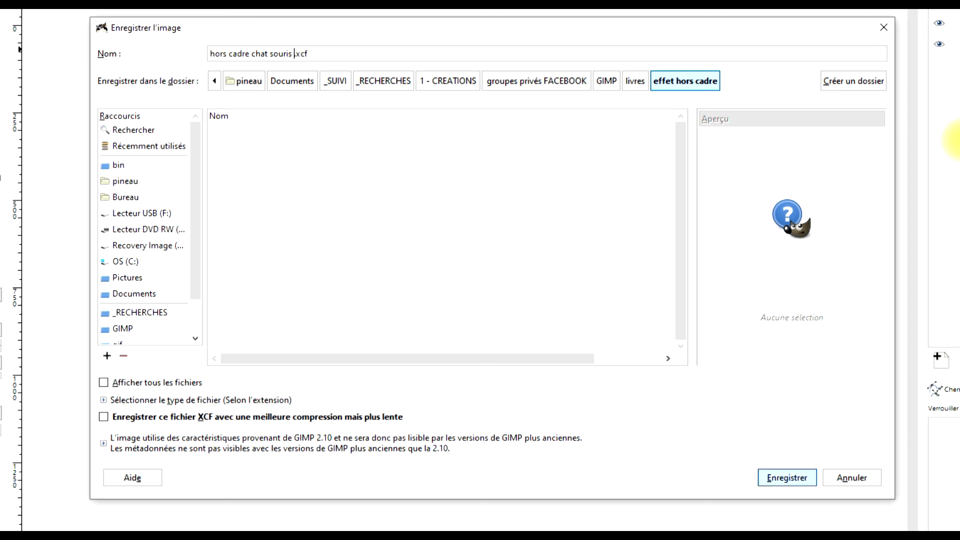
key("Return")
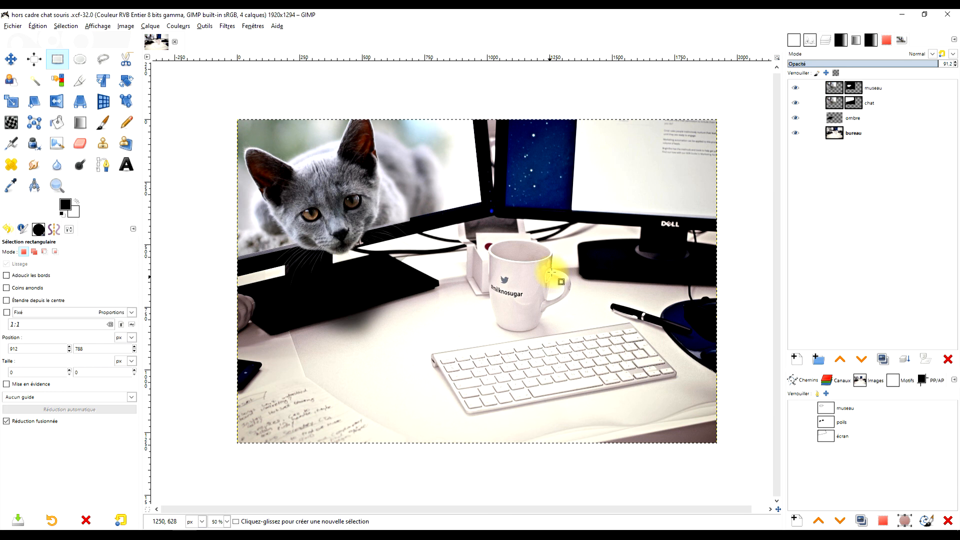
Paint black fur-brush strokes at size 132 on the museau layer mask to smooth the notch where the cat's body meets the monitor bezel.
left_click_drag(551, 273, 532, 277)
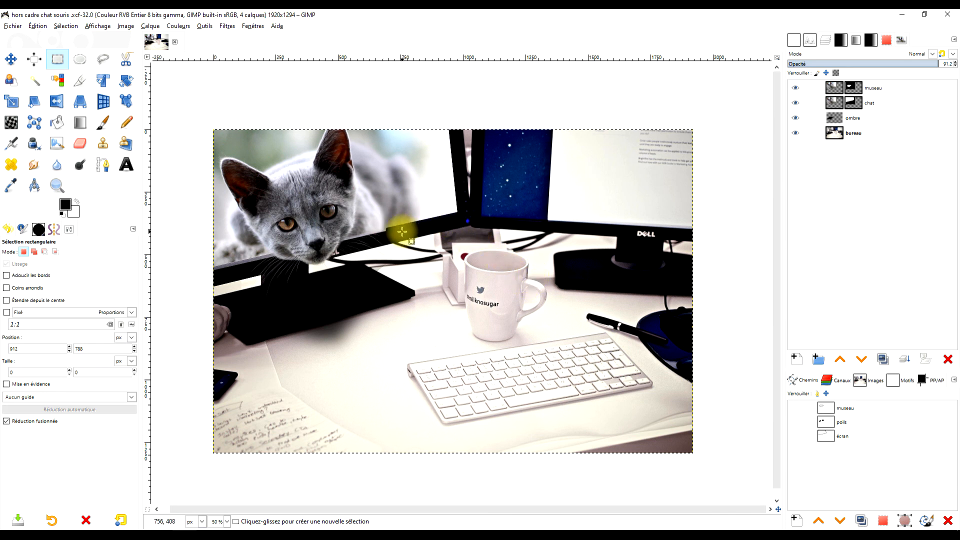
scroll(395, 227, "up", 2)
scroll(388, 224, "up", 1)
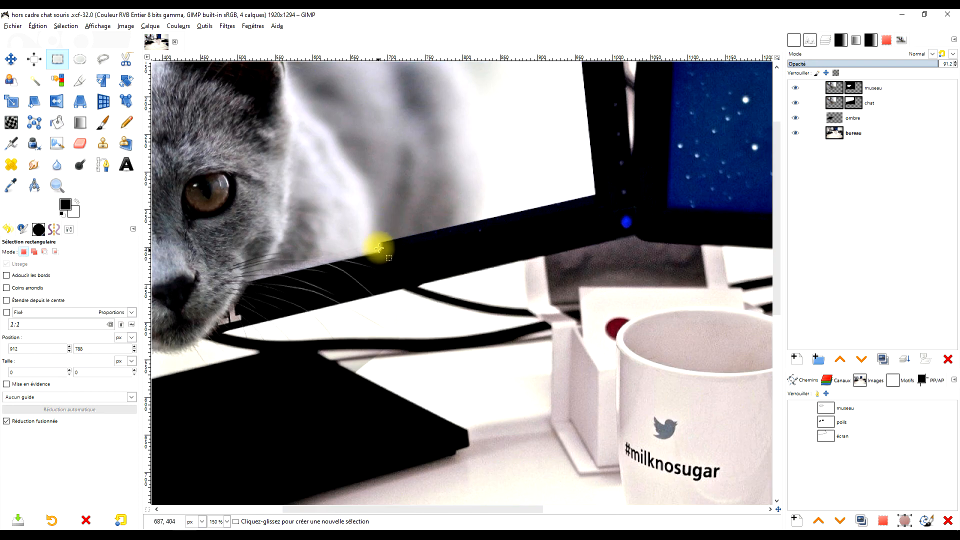
left_click(832, 89)
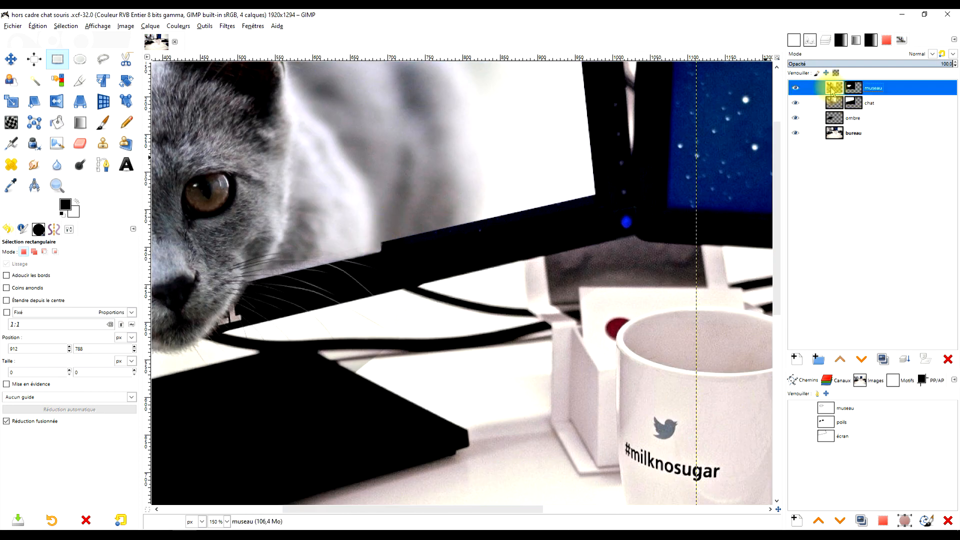
scroll(395, 230, "up", 1)
scroll(376, 250, "down", 1)
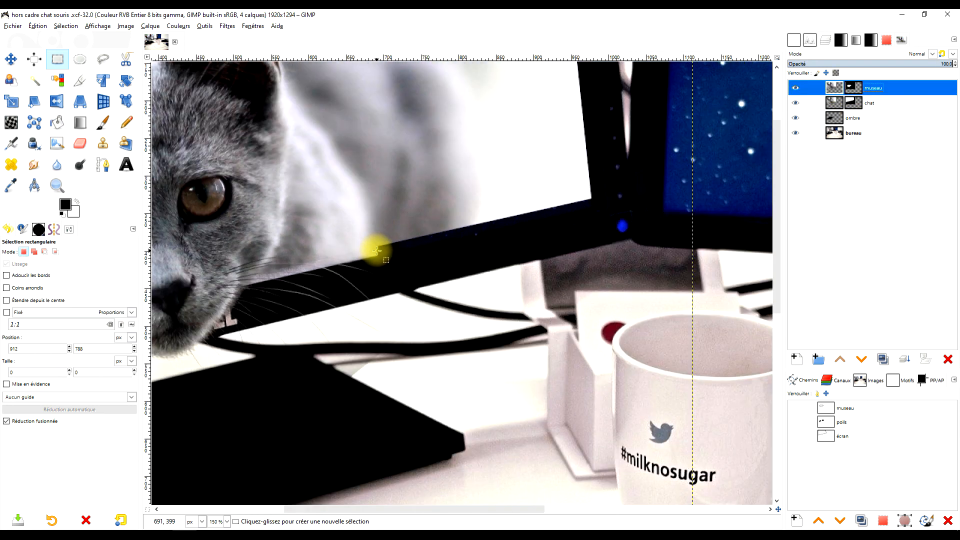
scroll(338, 248, "up", 2)
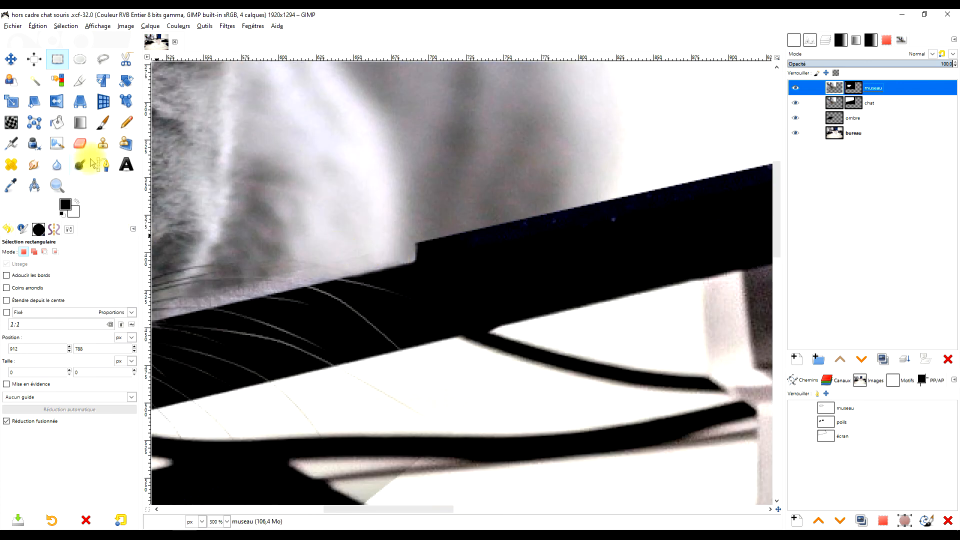
scroll(253, 260, "down", 2)
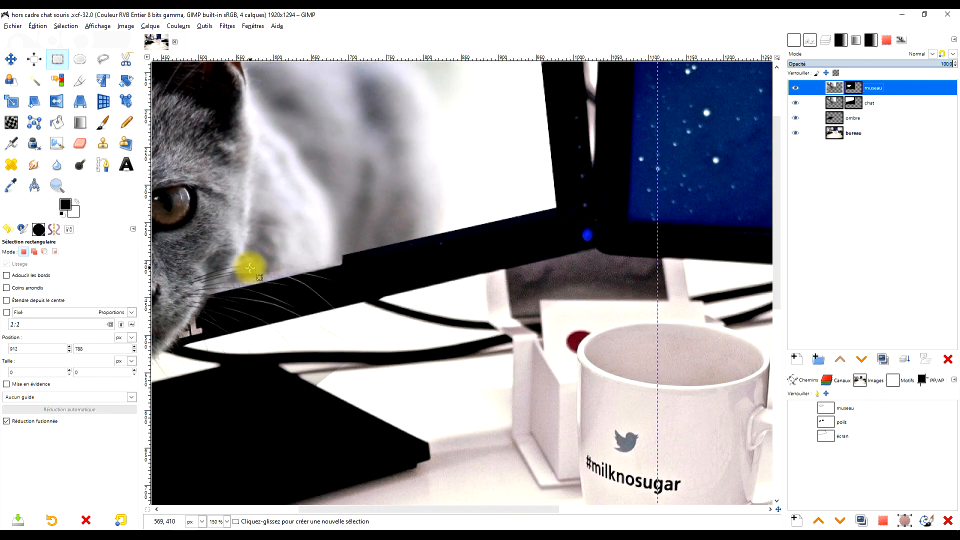
scroll(258, 267, "up", 3)
left_click(852, 89)
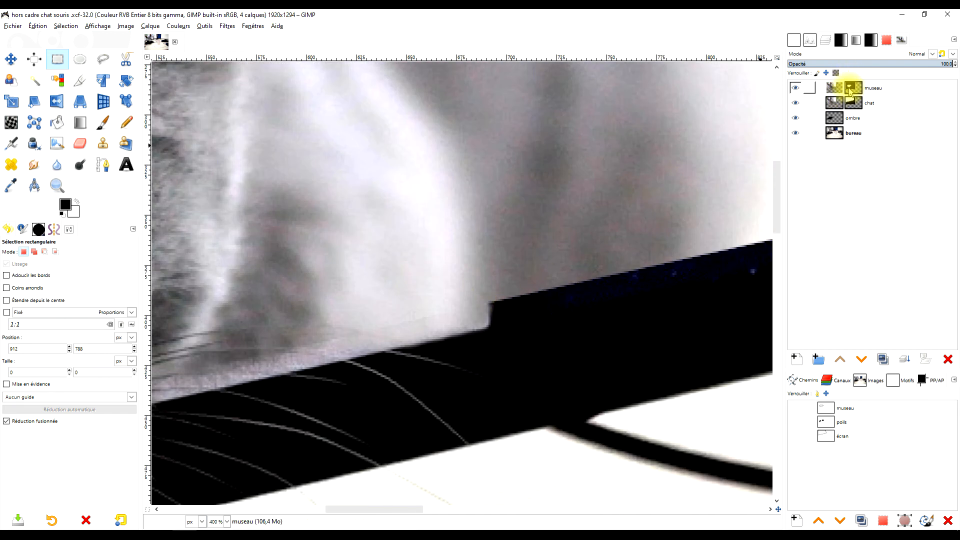
left_click(102, 126)
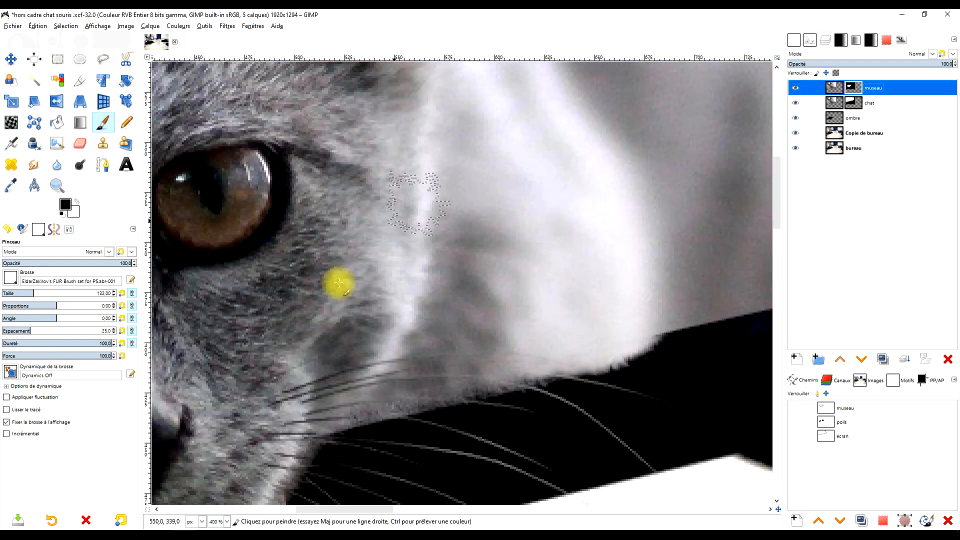
mouse_move(612, 368)
left_mouse_down()
mouse_move(624, 382)
mouse_move(525, 400)
left_mouse_up()
scroll(694, 301, "down", 2)
key("ctrl+z")
scroll(680, 346, "up", 5)
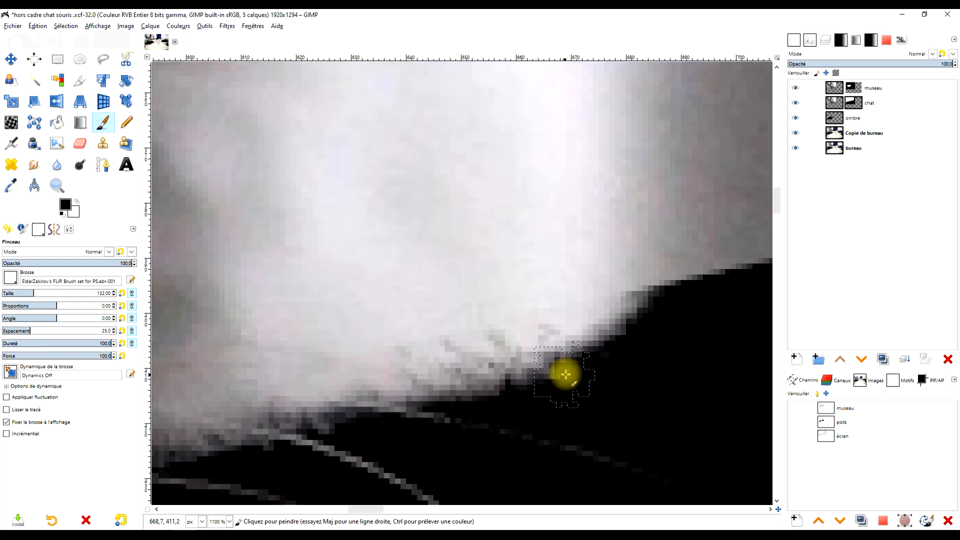
left_click_drag(575, 371, 520, 383)
scroll(345, 435, "up", 1)
mouse_move(637, 369)
left_mouse_down()
mouse_move(587, 368)
mouse_move(596, 388)
left_mouse_up()
scroll(650, 345, "up", 1)
scroll(589, 349, "down", 2)
scroll(594, 343, "down", 7)
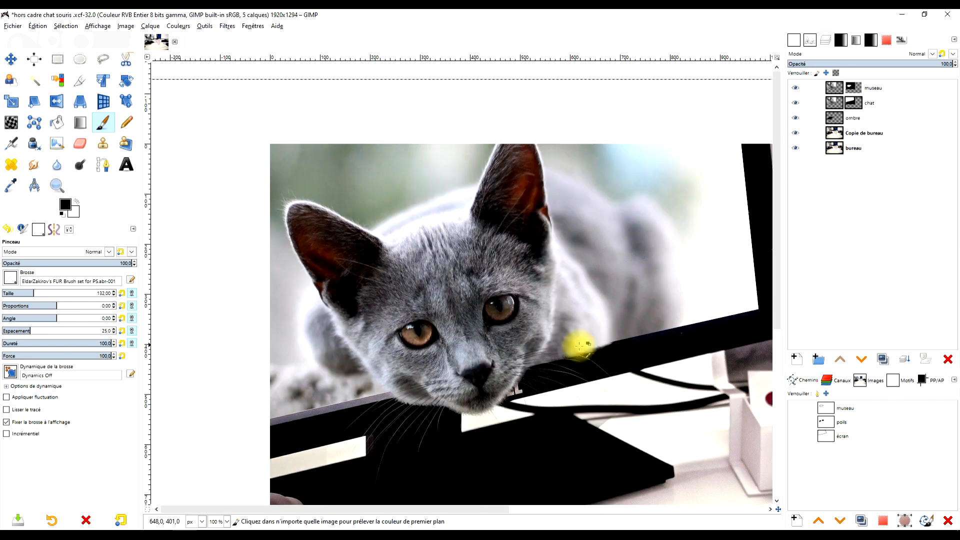
Switch to the Rectangle Select tool and make the bottom bureau layer active.
scroll(409, 392, "up", 3)
scroll(419, 388, "down", 3)
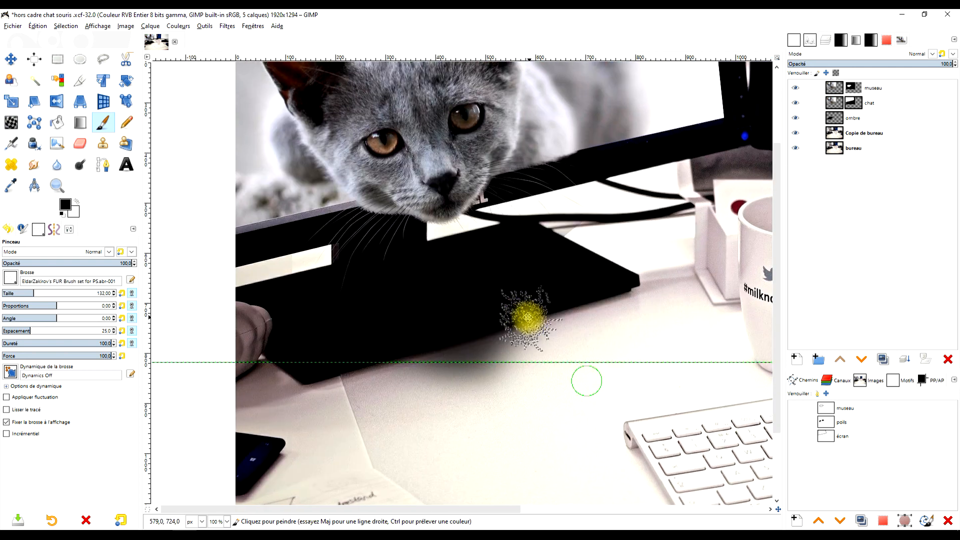
left_click_drag(527, 318, 524, 316)
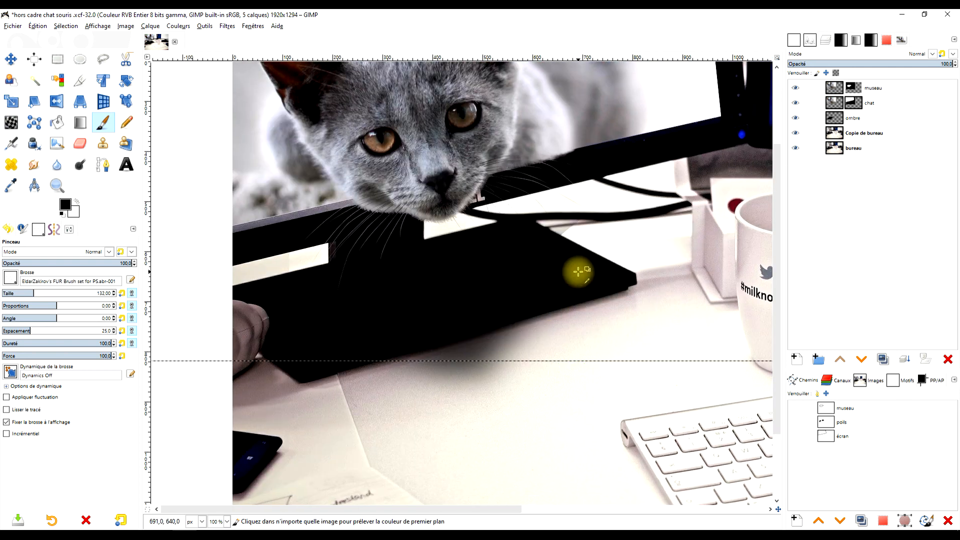
scroll(580, 265, "down", 2)
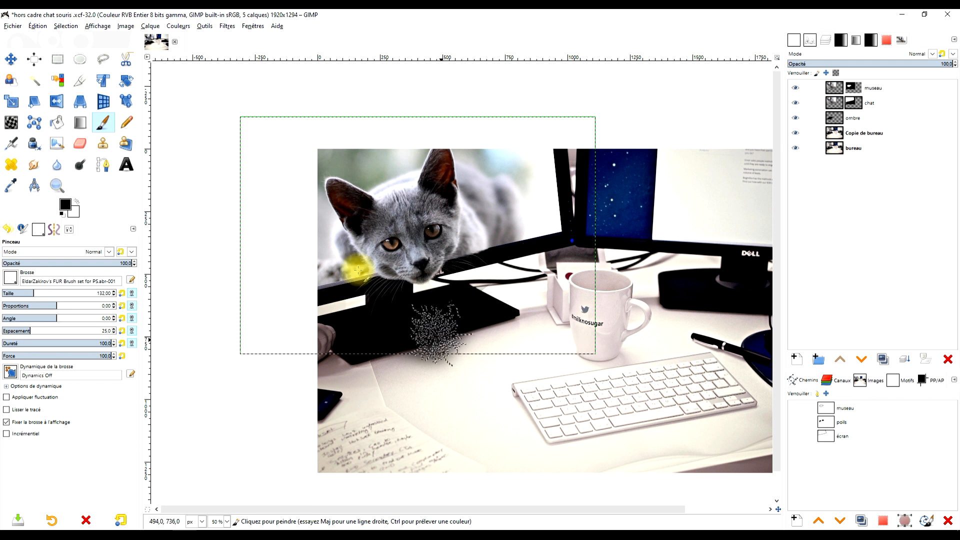
left_click(59, 59)
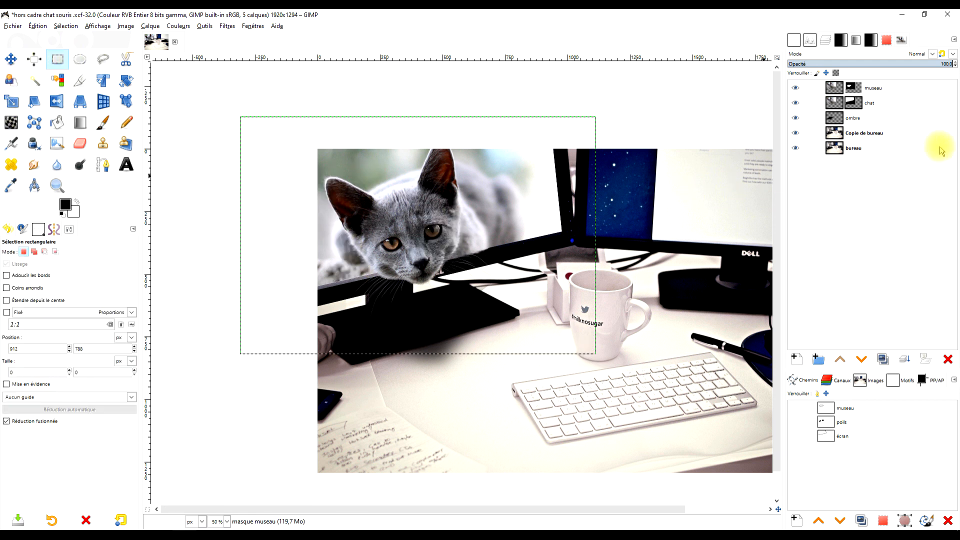
left_click(899, 148)
left_click_drag(619, 271, 529, 252)
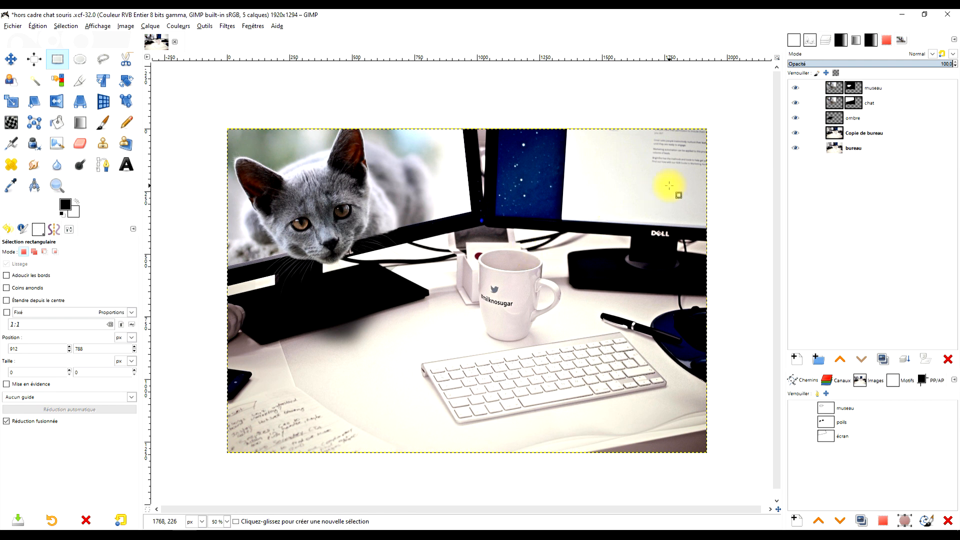